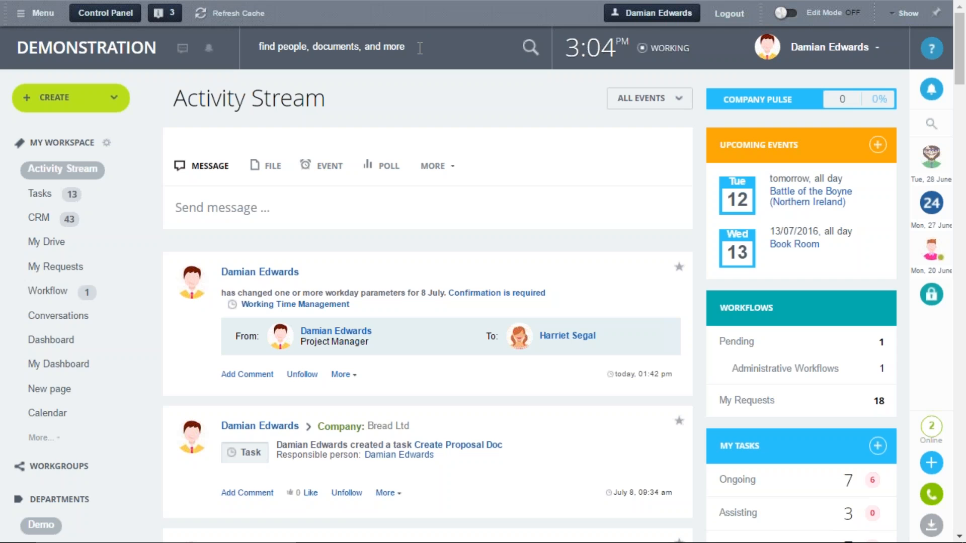
Search the portal for "MAR" and open the profile of the Management department's head
click(420, 48)
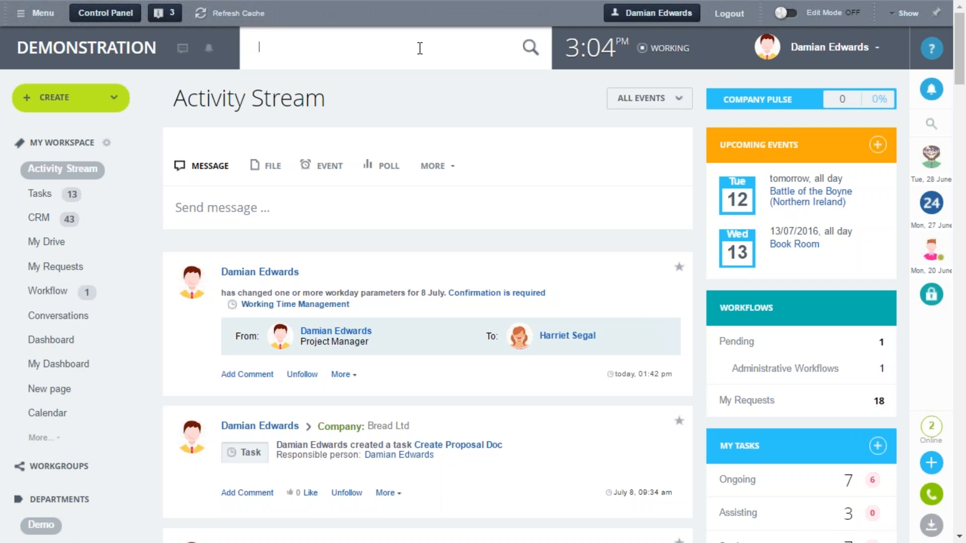
text(MAR)
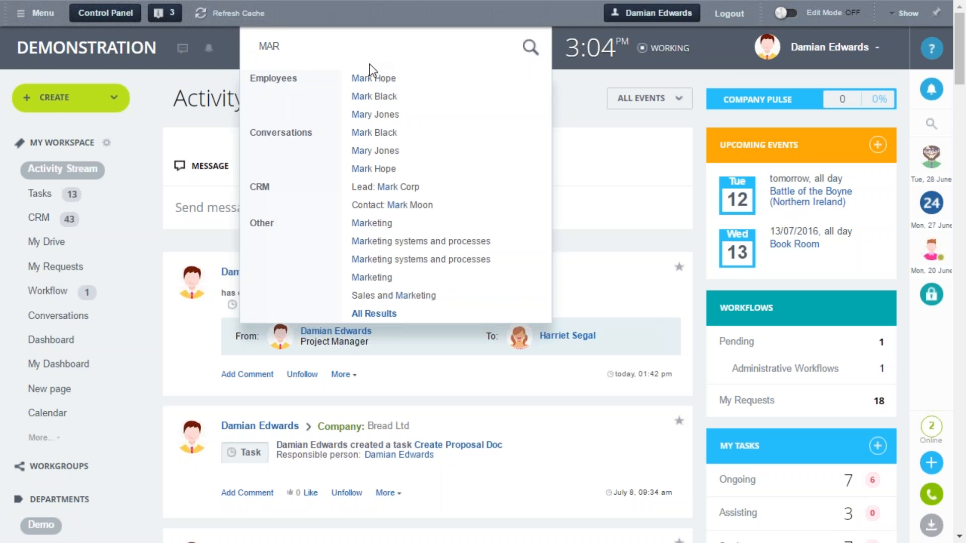
click(369, 90)
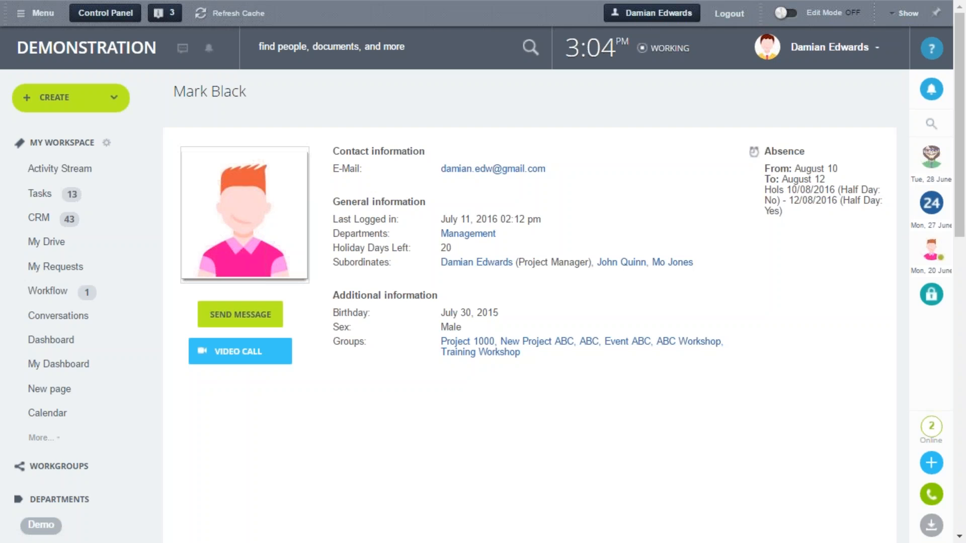
Open the Company Structure chart and expand the sub-departments under Sales UK
scroll(41, 403, down, 7)
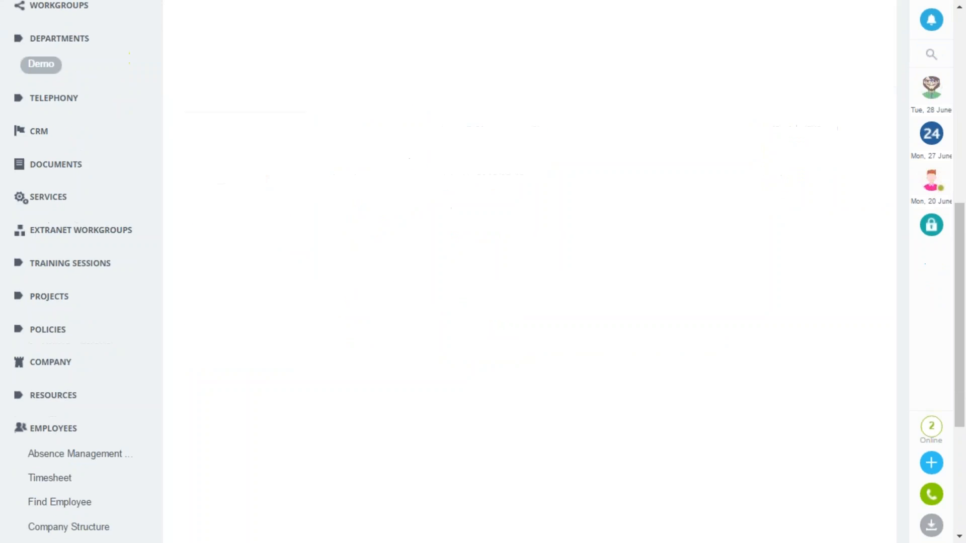
scroll(47, 401, down, 2)
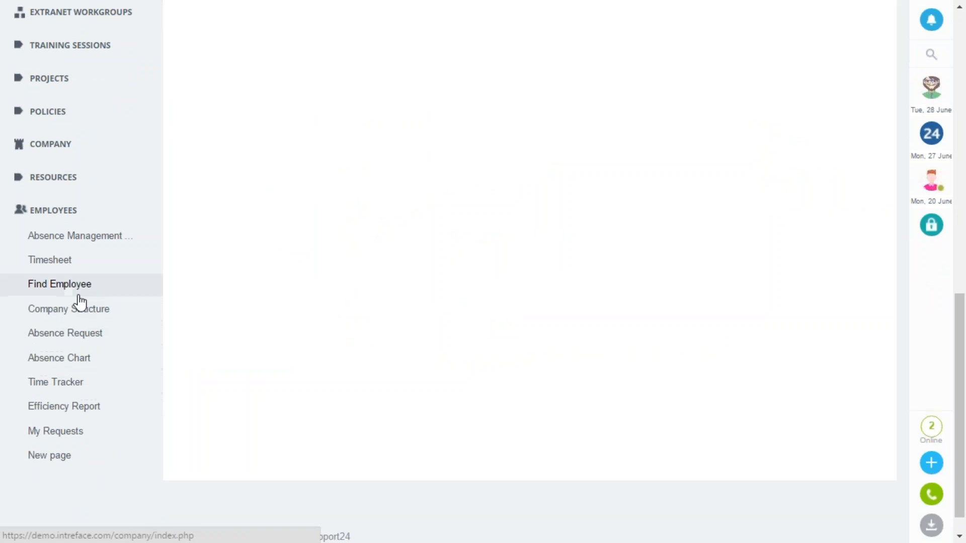
click(56, 315)
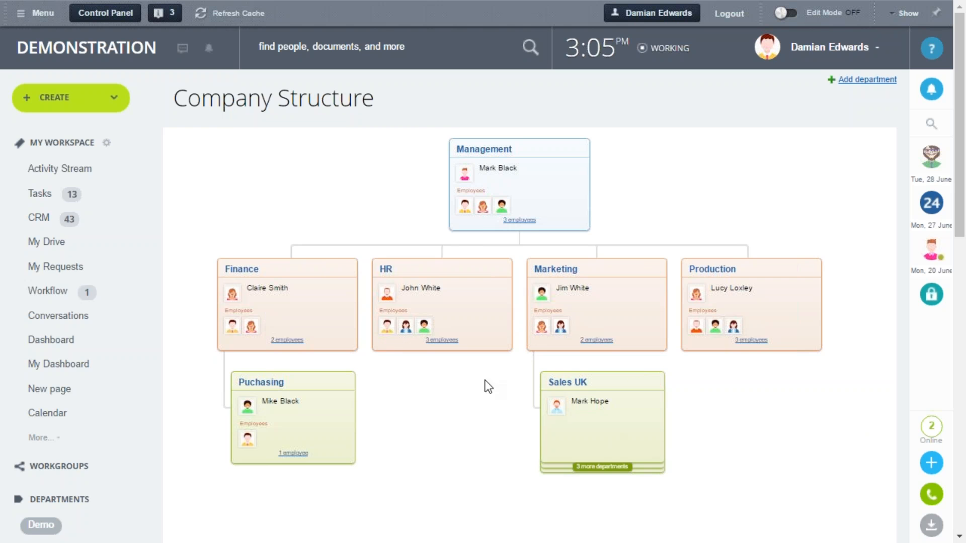
mouse_move(264, 294)
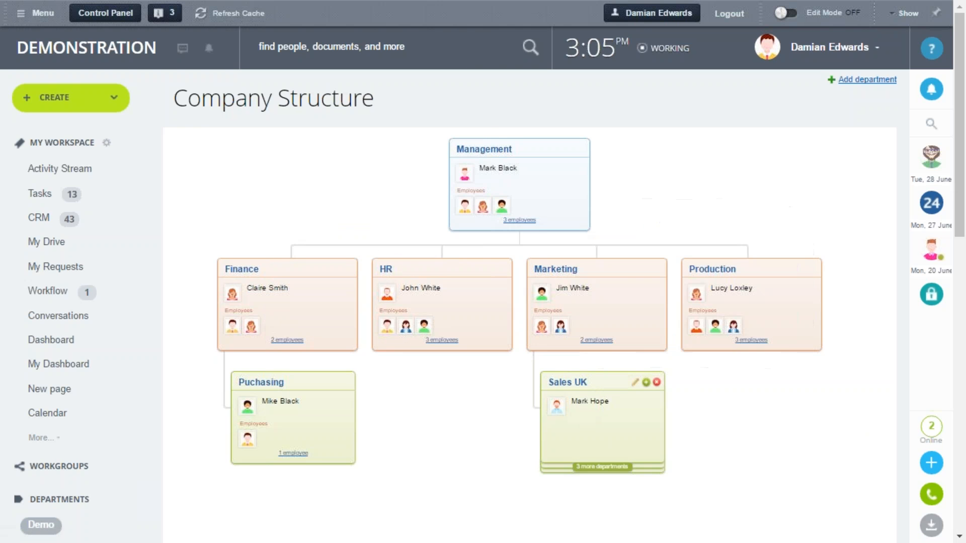
click(602, 467)
scroll(309, 158, down, 3)
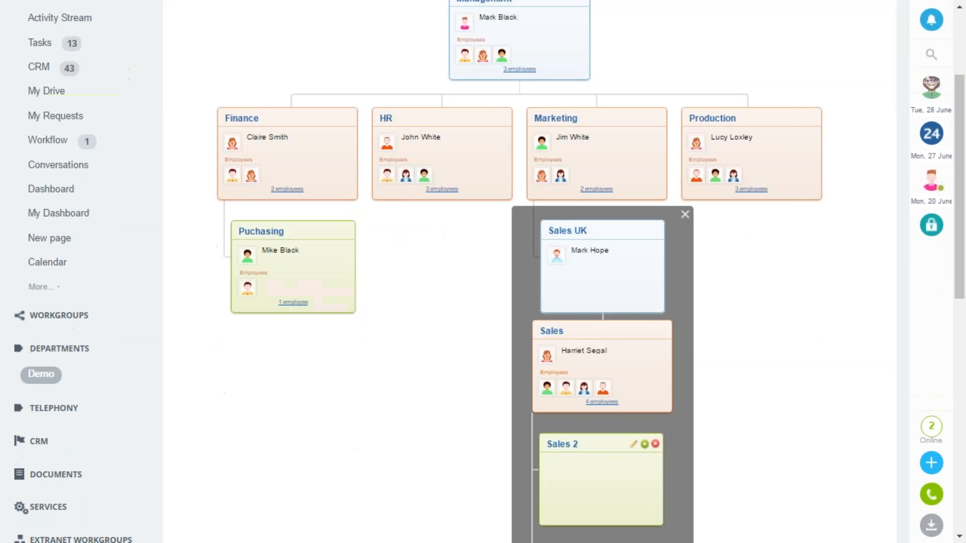
View the profile of the Finance department's head from the chart, followed by the logged-in account's own profile
click(260, 138)
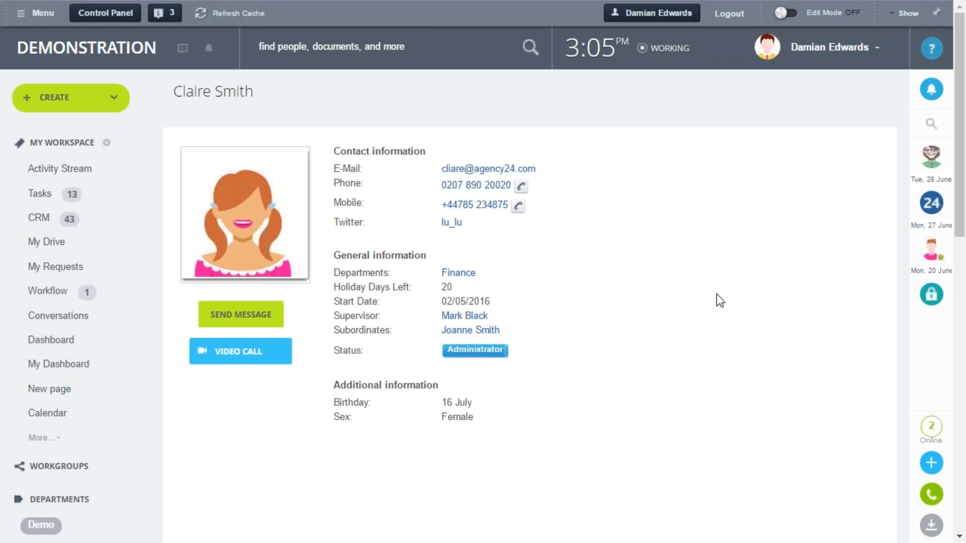
click(822, 59)
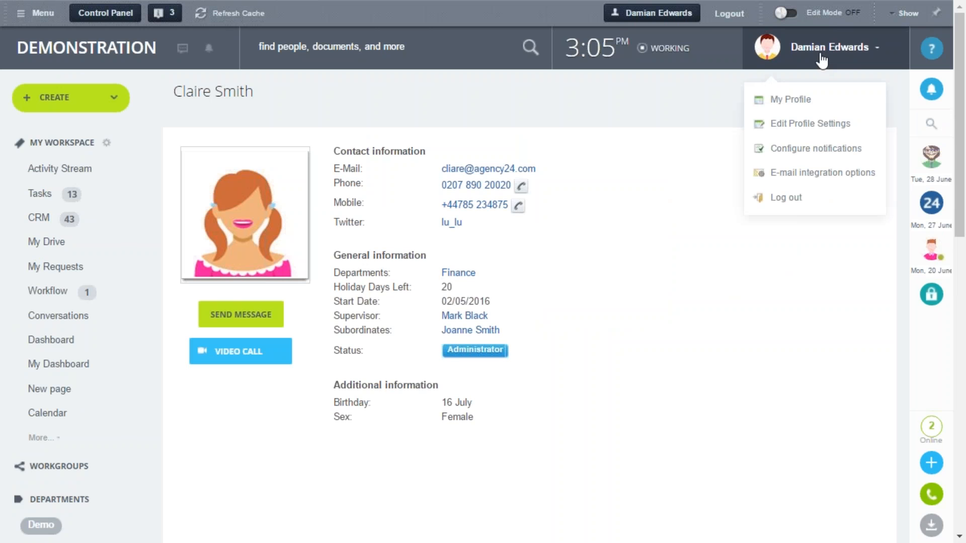
click(807, 102)
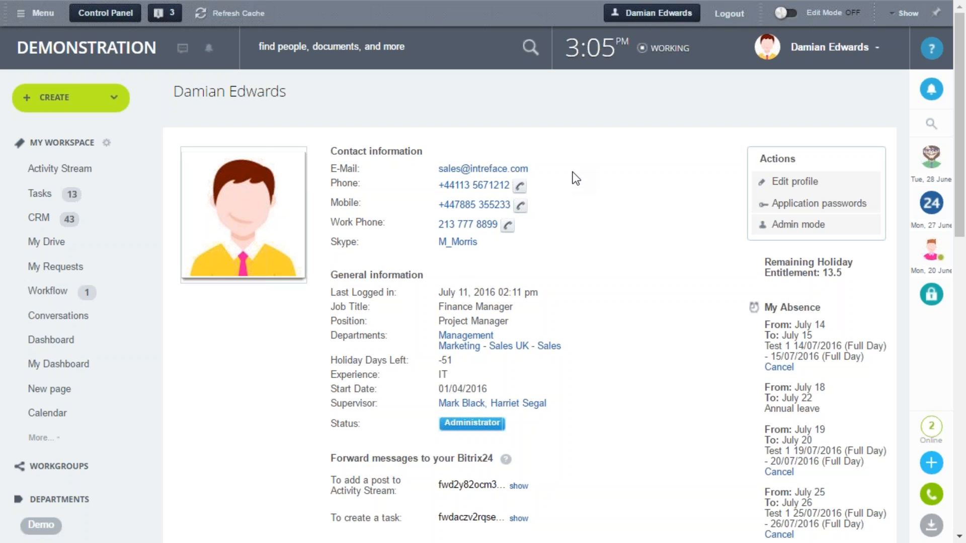
Open the Custom Fields settings in the Control Panel by searching for "custom" and start adding a USER field
click(125, 15)
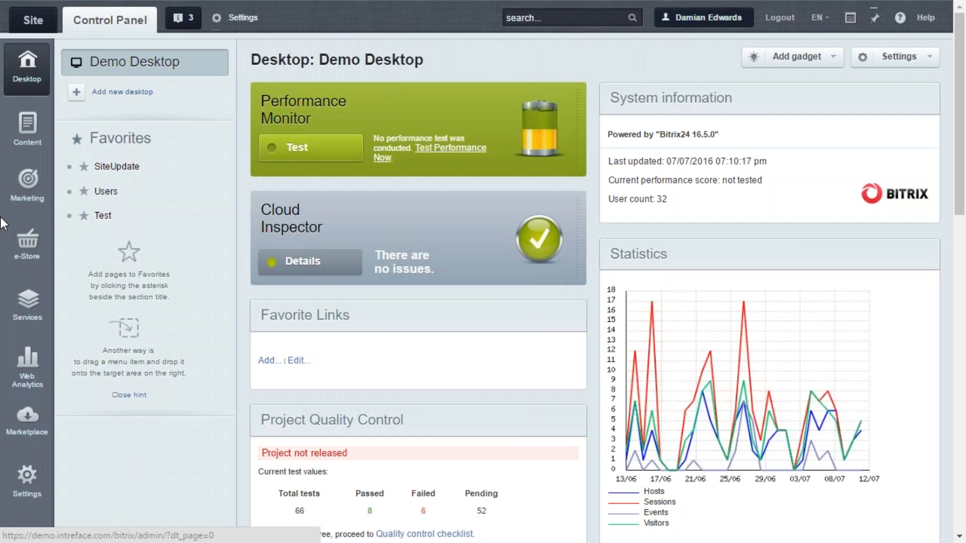
click(592, 18)
text(custom)
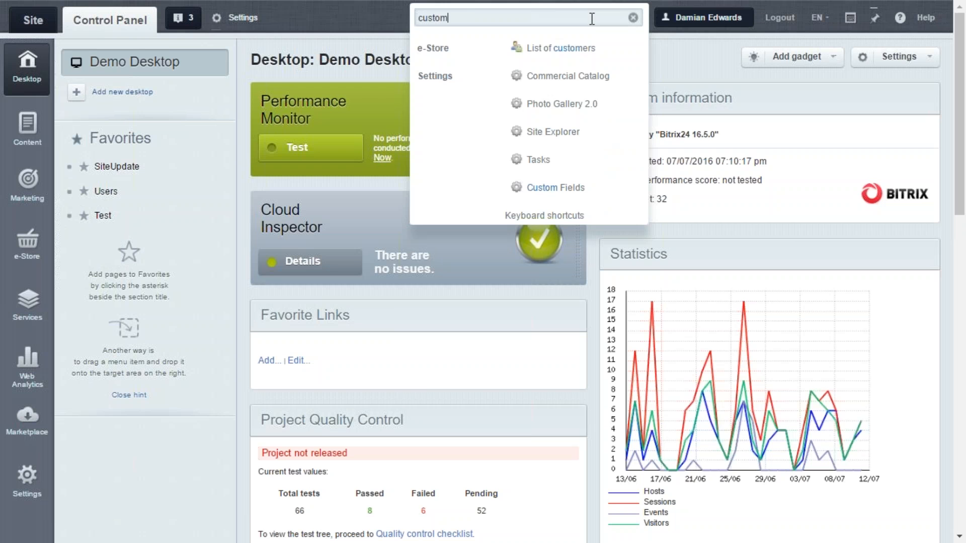
click(549, 191)
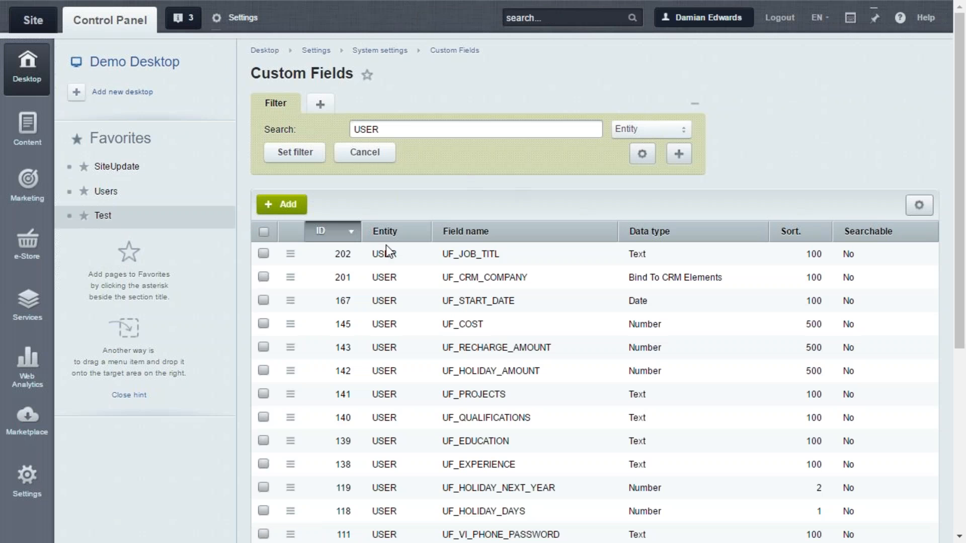
click(288, 207)
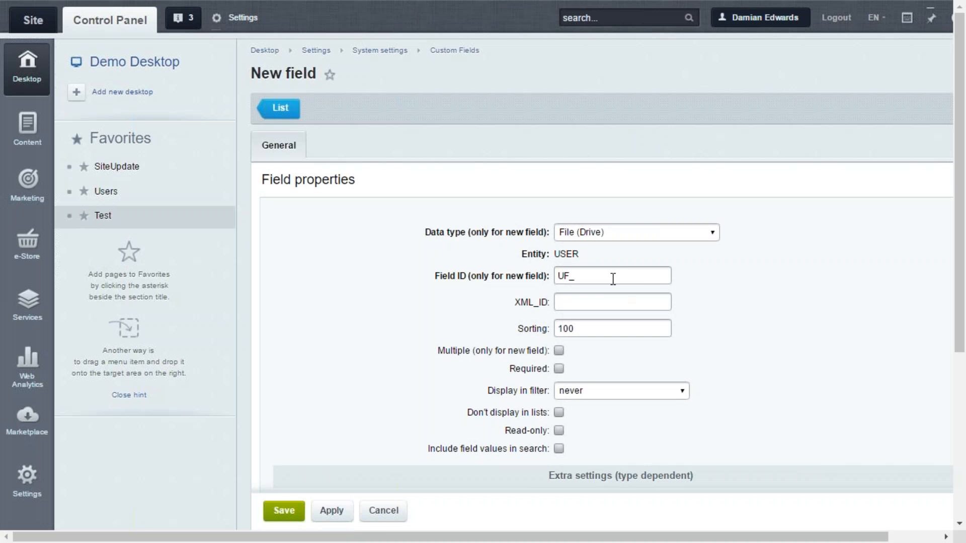
click(612, 278)
text(EDU)
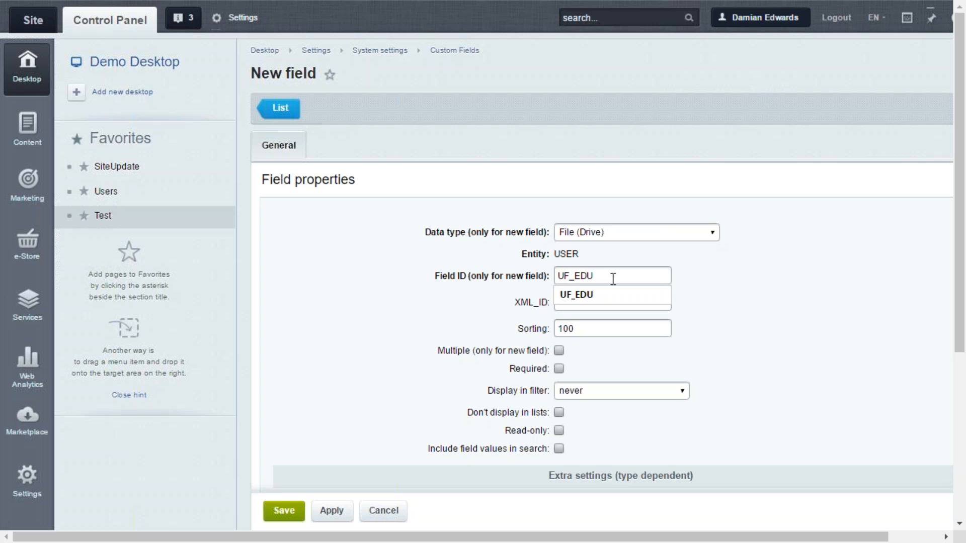
text(_BACKGRO)
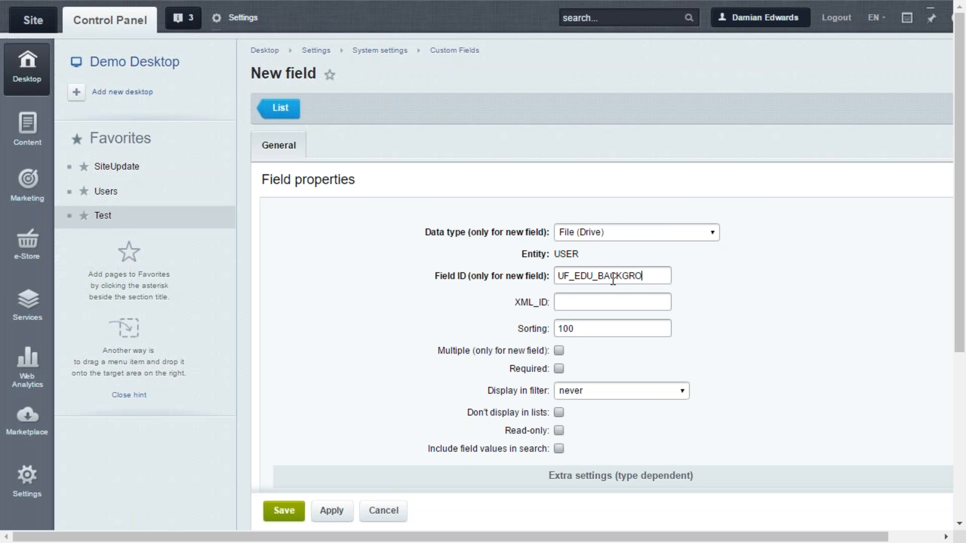
text(UN)
Set the new field's data type to Text and its field ID to UF_EDU_BACKGROUND
click(596, 234)
click(593, 318)
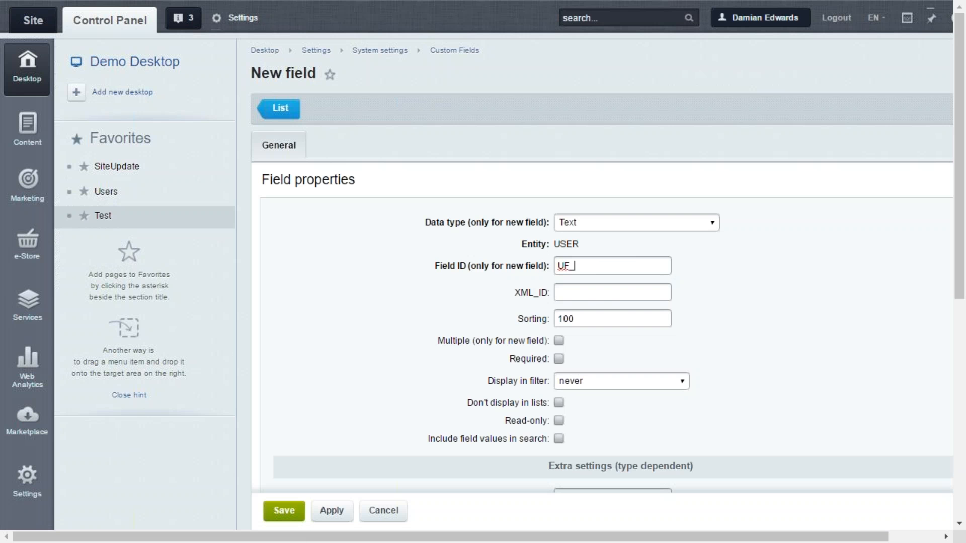
click(599, 268)
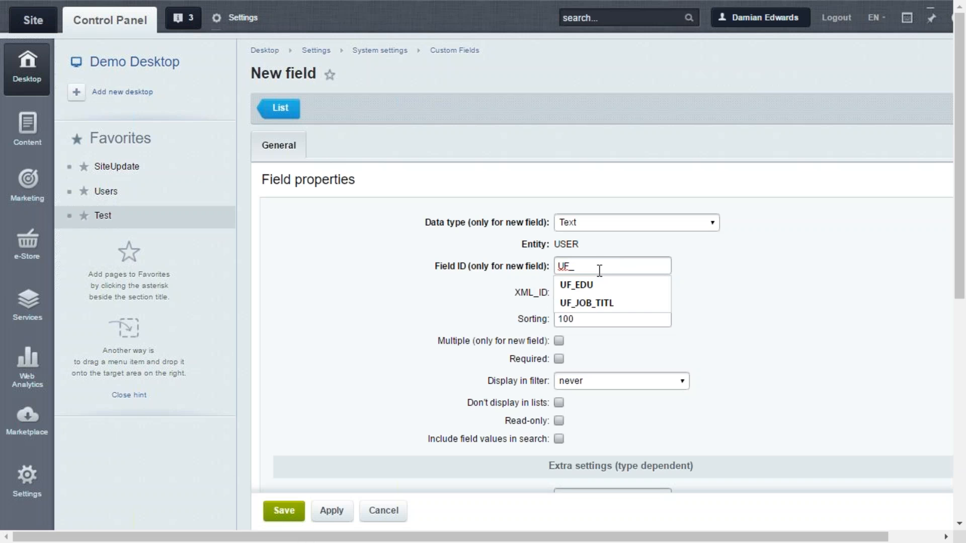
text(EDU_)
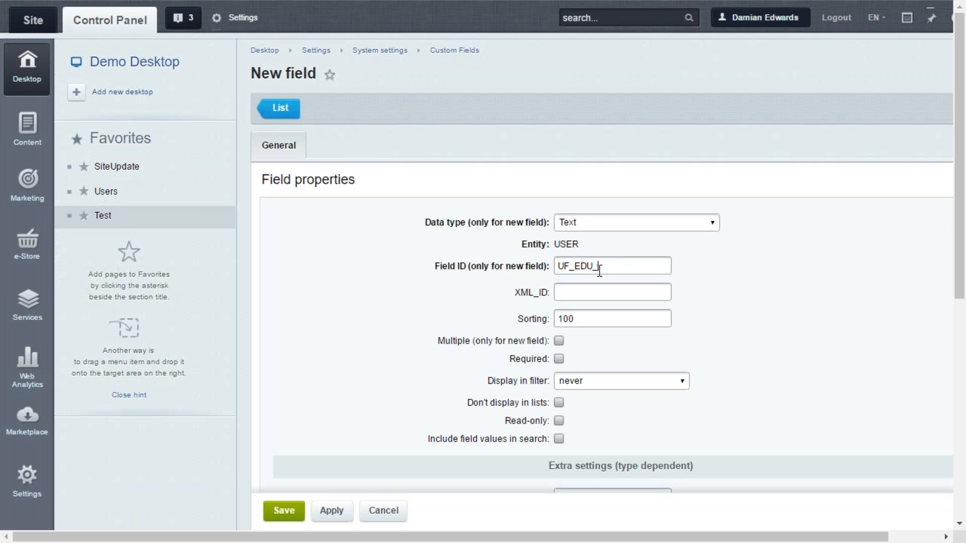
text(BACJKG)
key(BackSpace)
key(BackSpace)
key(BackSpace)
text(KGROUND)
Set the field's English editing-form label and column header to "Educational Background"
scroll(599, 271, down, 5)
click(410, 416)
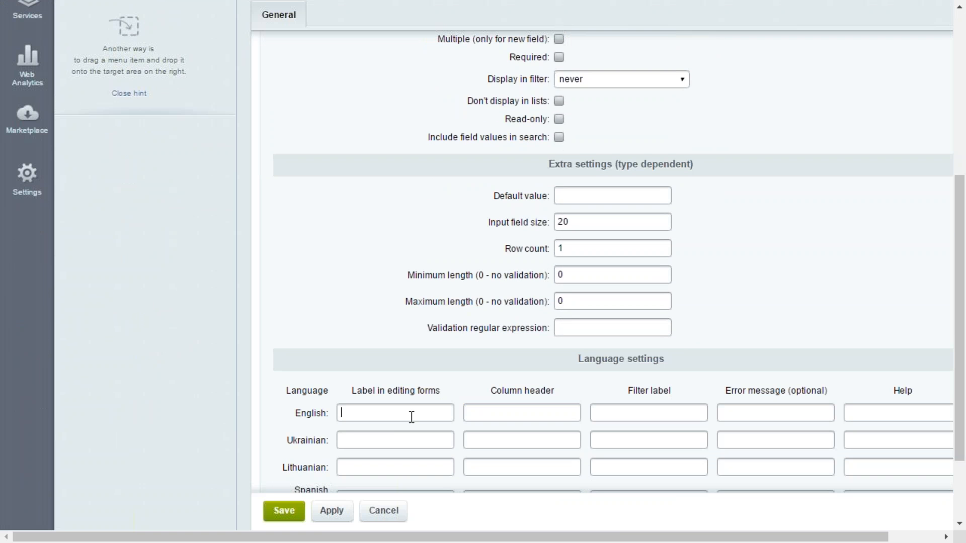
text(Educat)
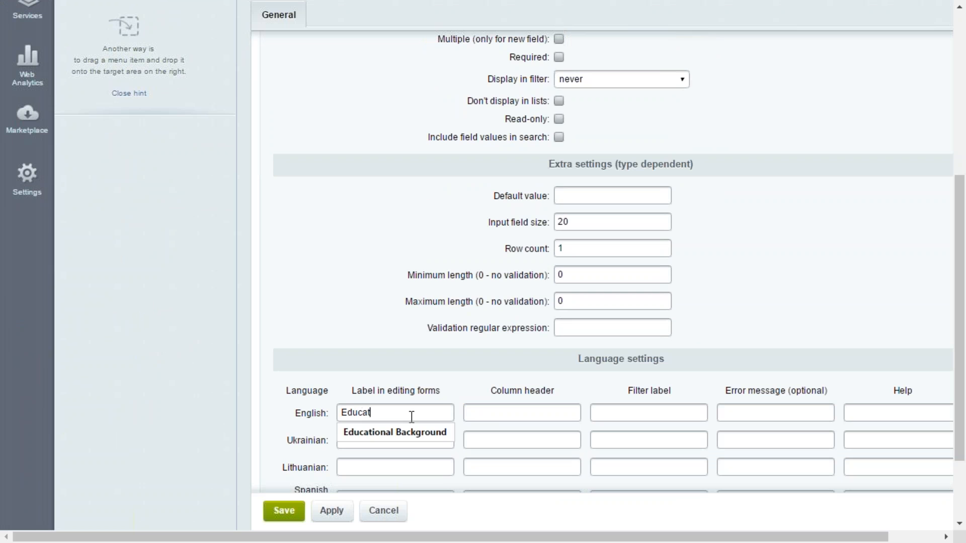
key(Down)
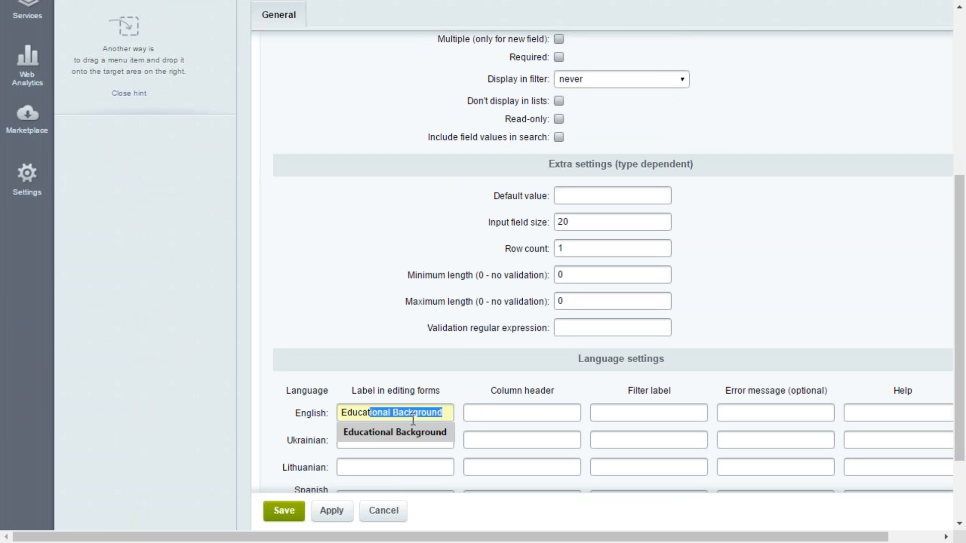
key(Return)
click(478, 414)
text(Educational Background)
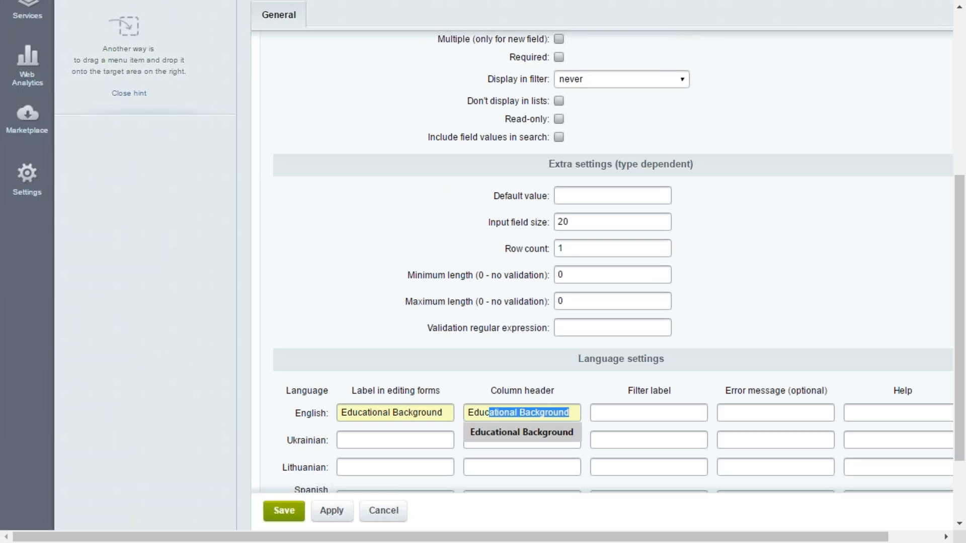
click(519, 431)
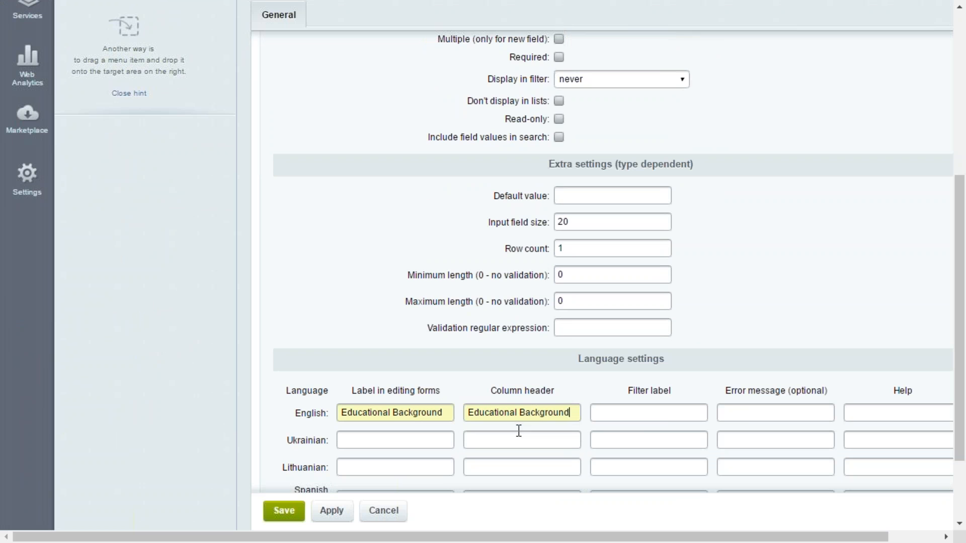
Set the English filter label to "Educational Background" and save the new custom field
click(664, 416)
text(e)
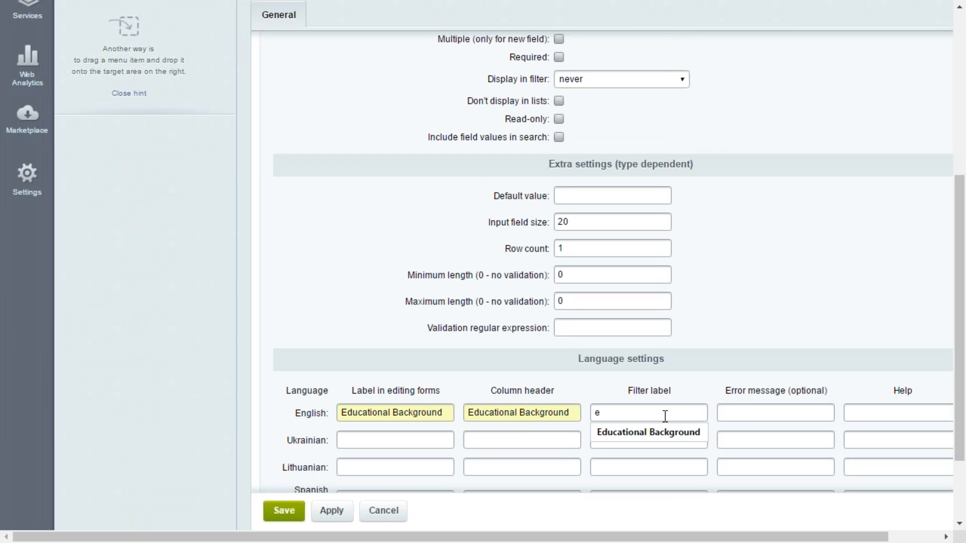
click(666, 424)
click(283, 513)
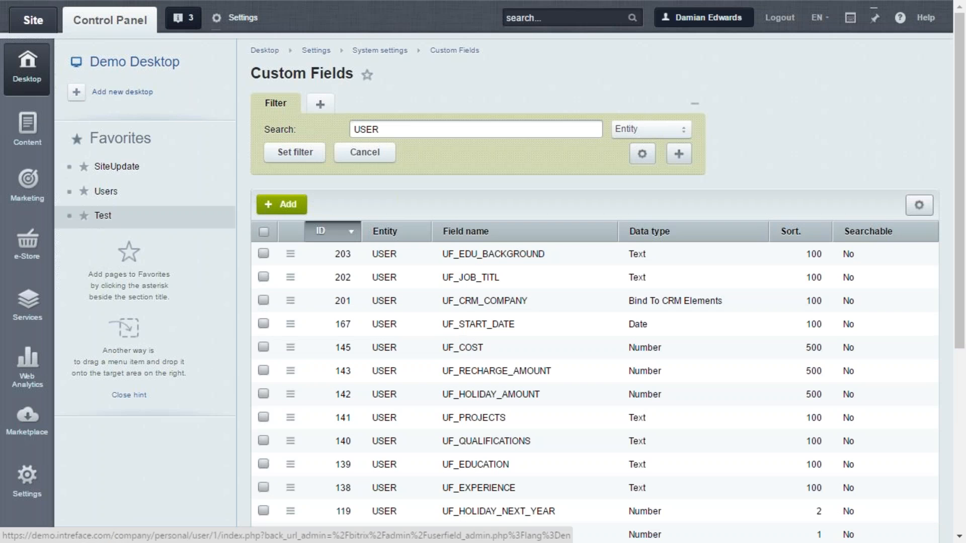
Return to the profile page on the site, turn on Edit Mode and open the Social Network: User component parameters
click(31, 24)
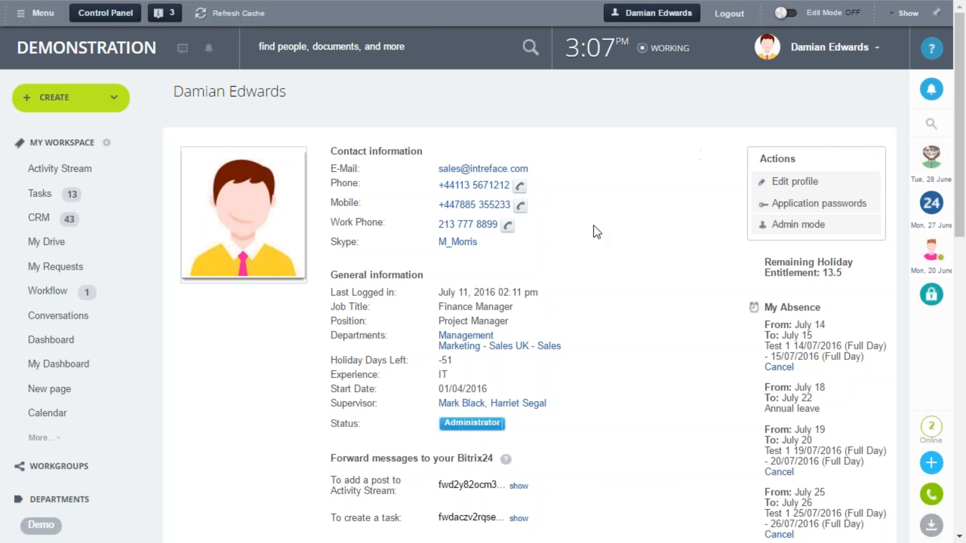
click(785, 13)
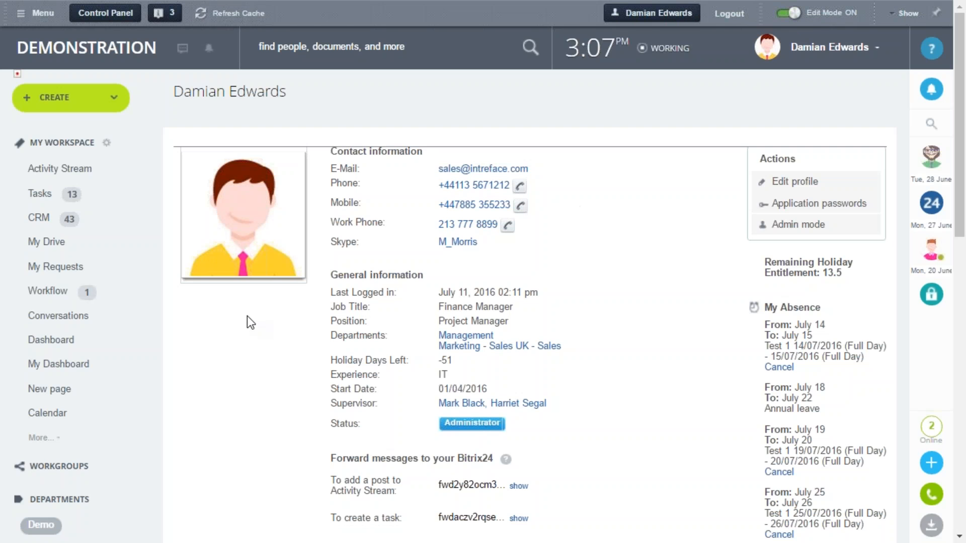
mouse_move(246, 319)
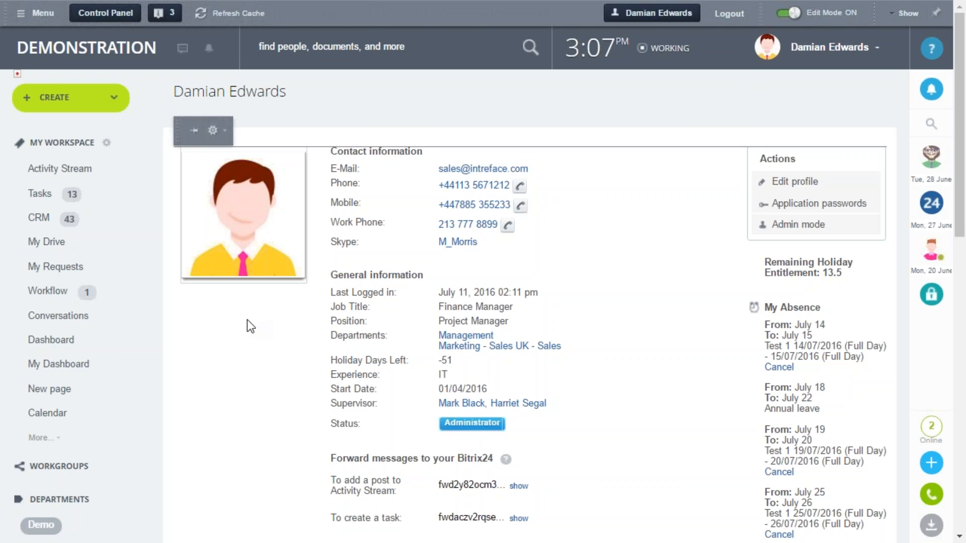
click(213, 132)
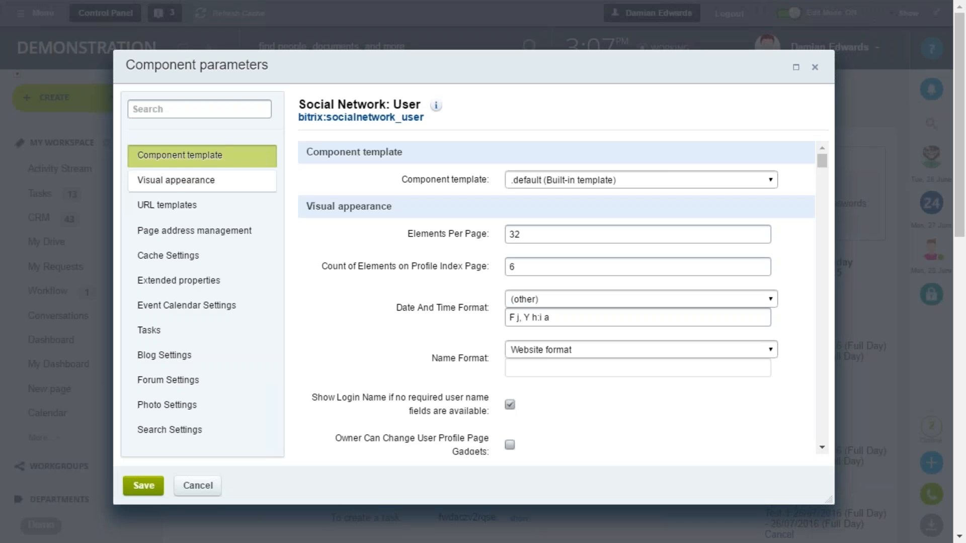
In the extended properties, add Educational Background to the selected User's Main Additional Properties
click(218, 283)
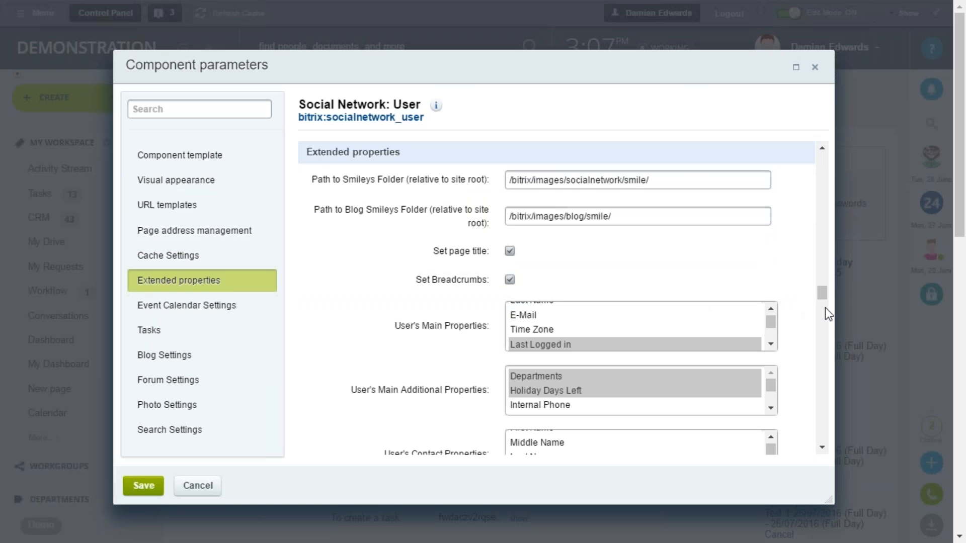
drag(822, 292, 822, 296)
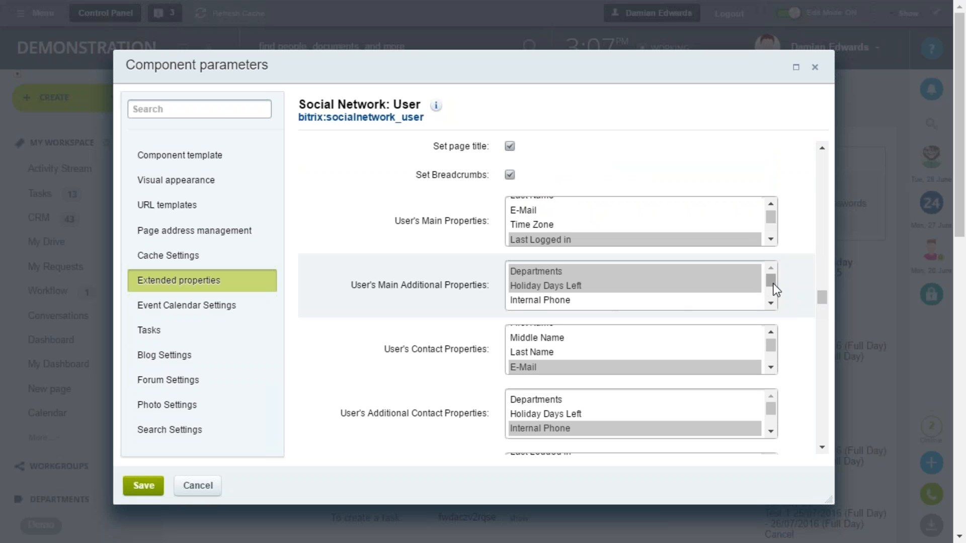
drag(773, 283, 771, 291)
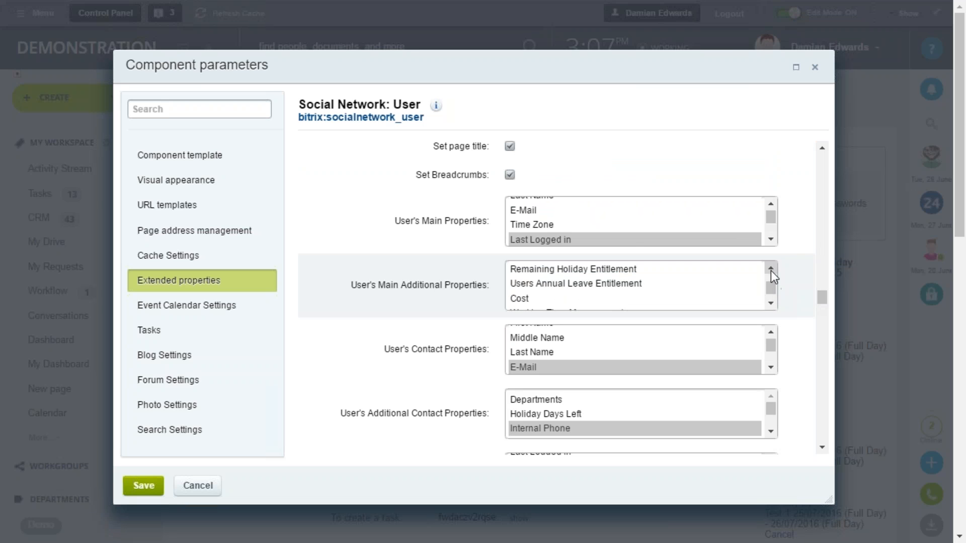
click(770, 270)
click(771, 270)
click(771, 302)
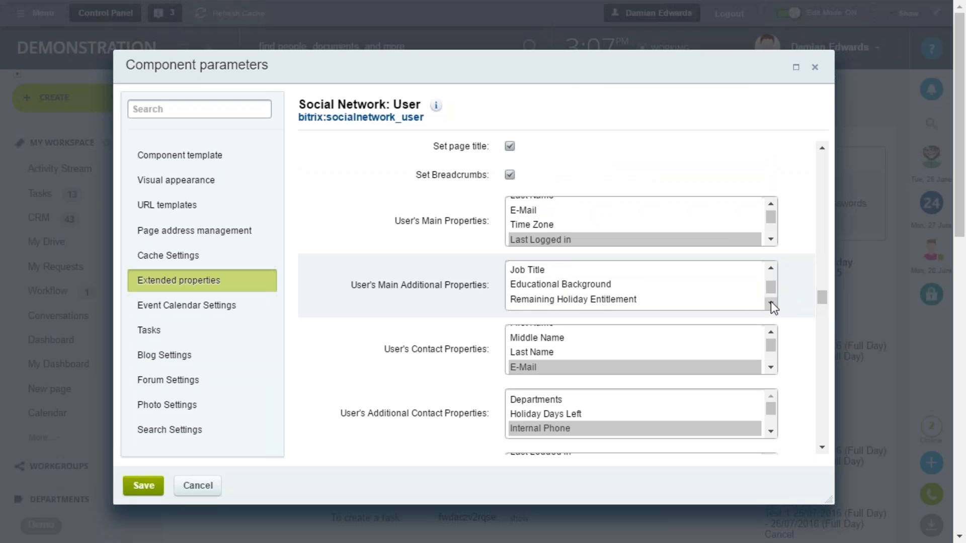
click(587, 285)
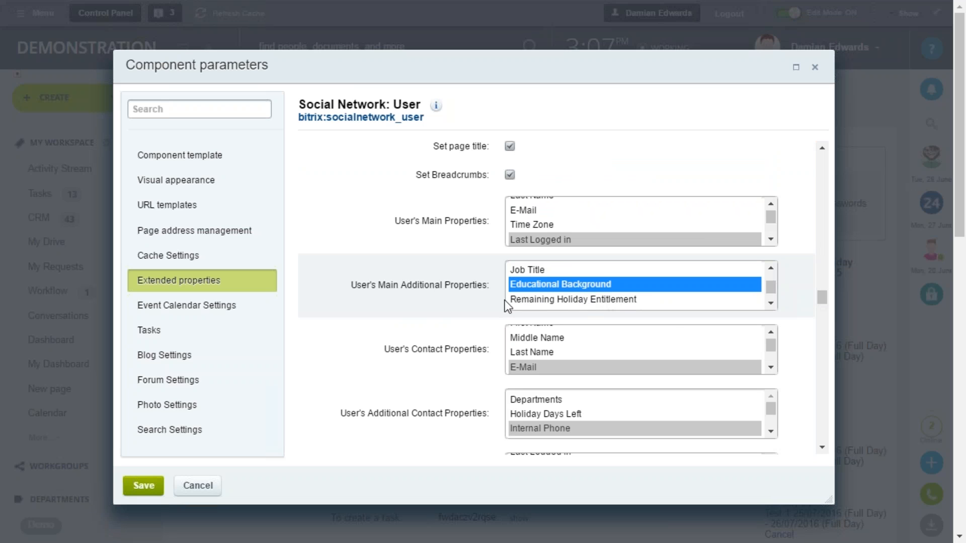
click(771, 268)
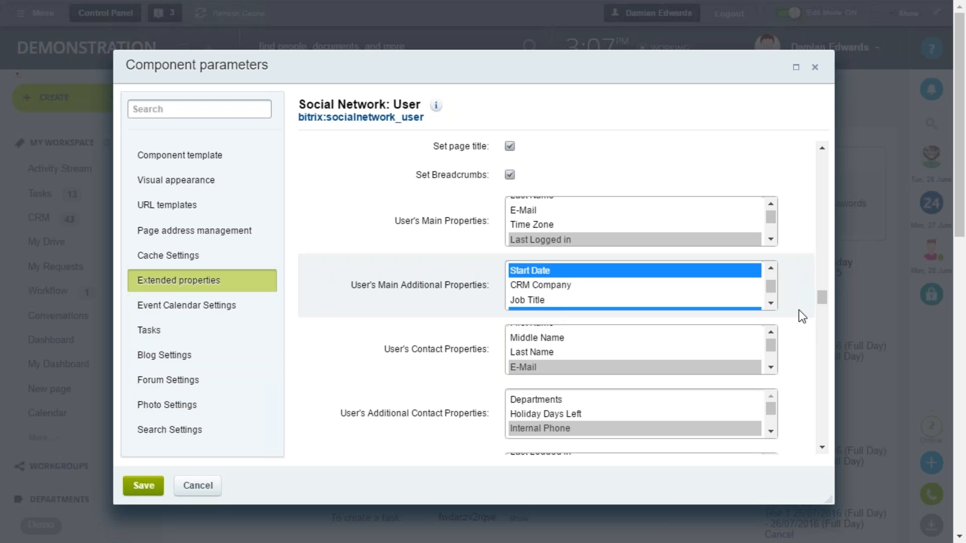
Add Educational Background to the selected Editable Properties and save the component parameters
drag(820, 298, 822, 305)
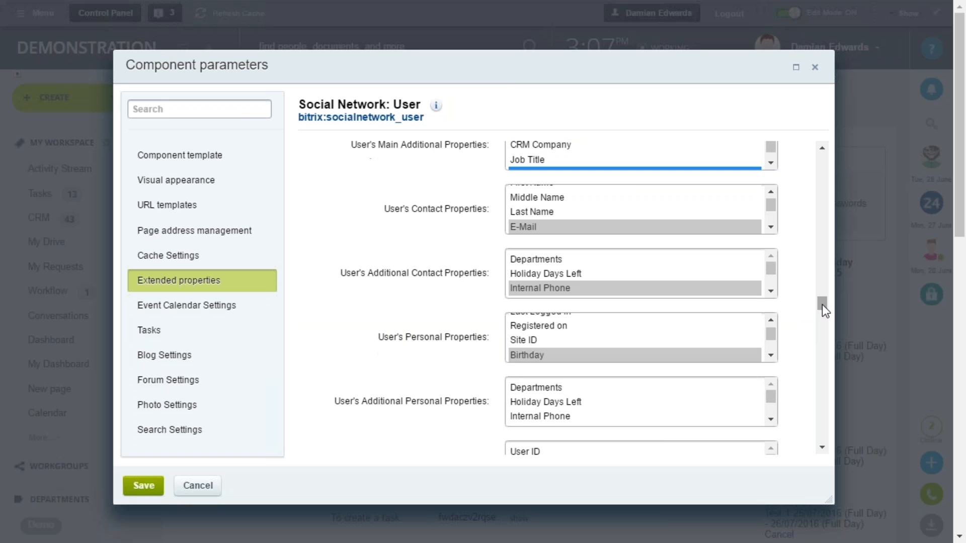
click(820, 448)
click(820, 448)
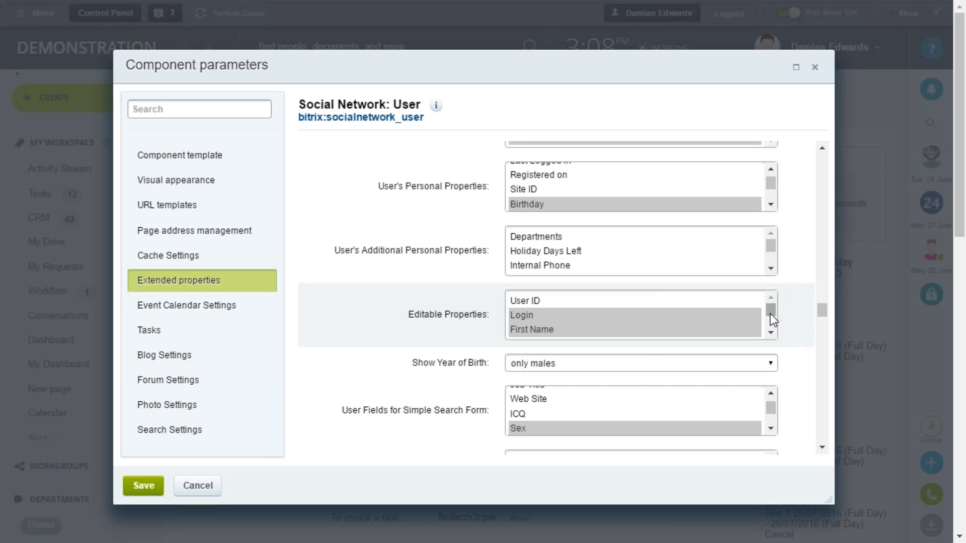
mouse_move(770, 313)
mouse_down()
mouse_move(773, 332)
mouse_move(772, 322)
mouse_up()
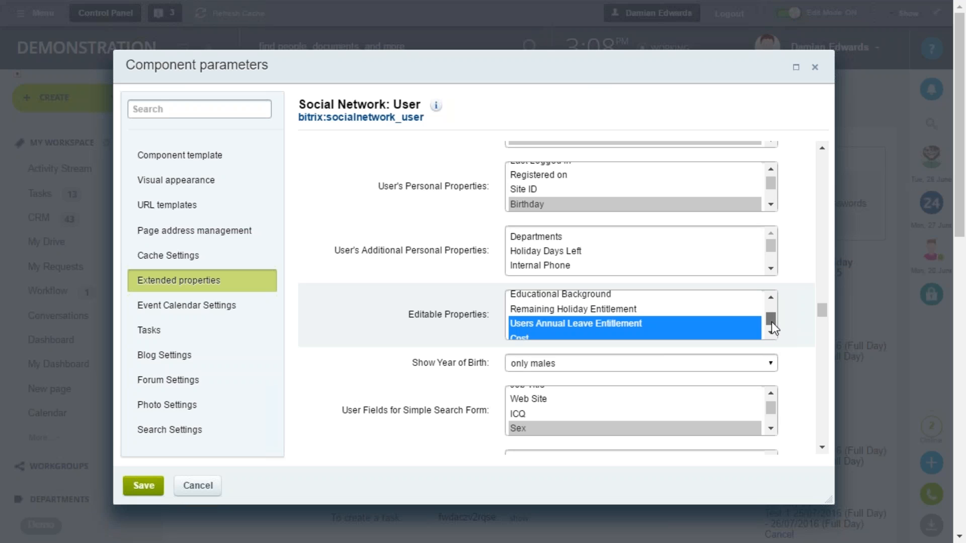
ctrl+click(615, 297)
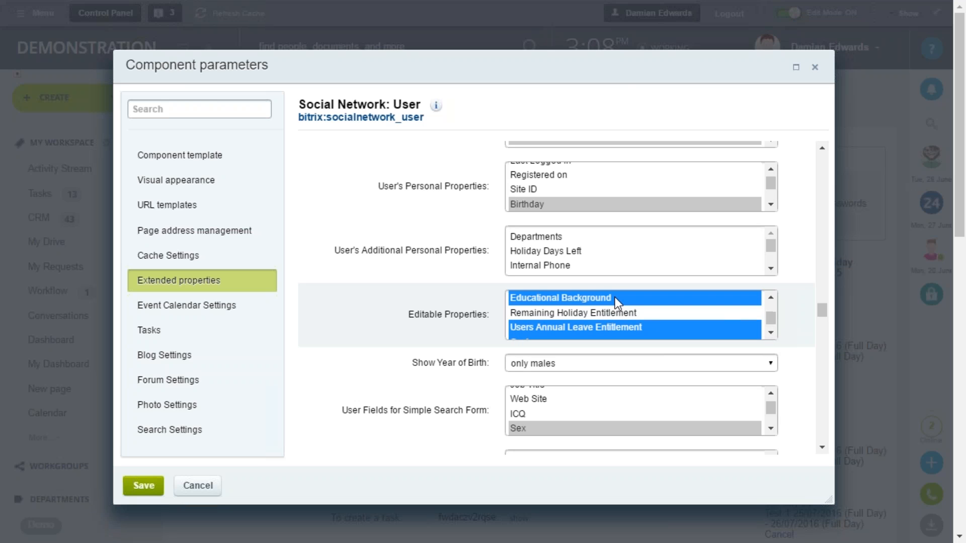
click(138, 487)
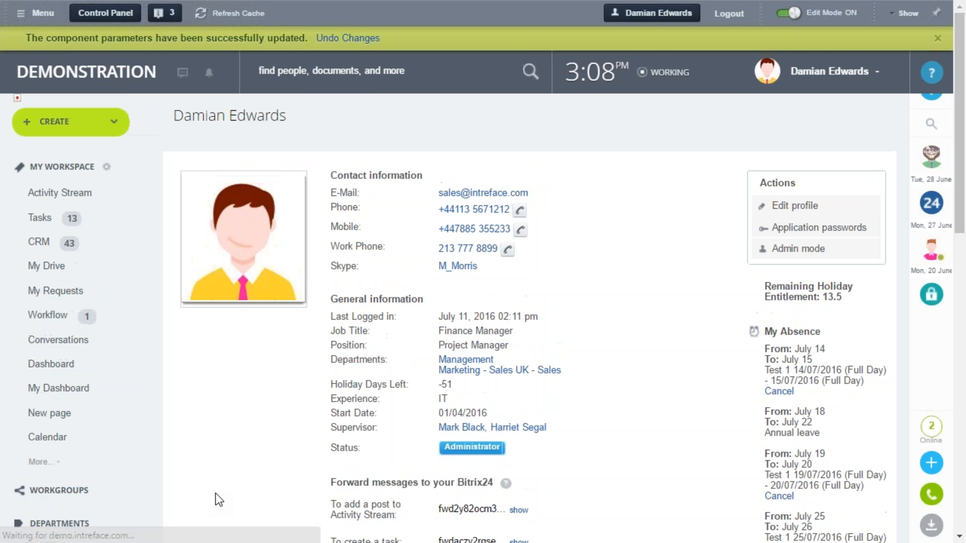
Look over the profile page's information sections and turn off Edit Mode
scroll(433, 397, down, 2)
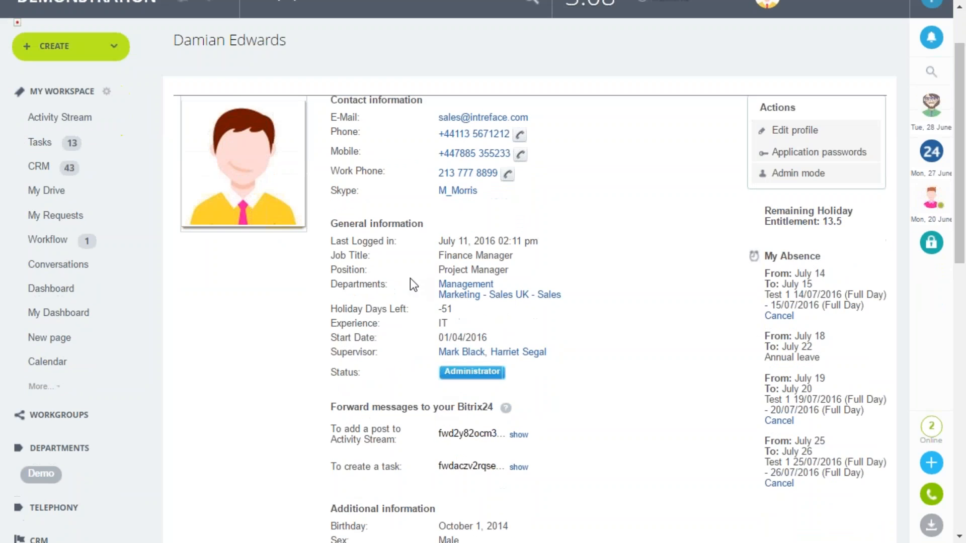
scroll(386, 281, down, 1)
scroll(457, 288, up, 1)
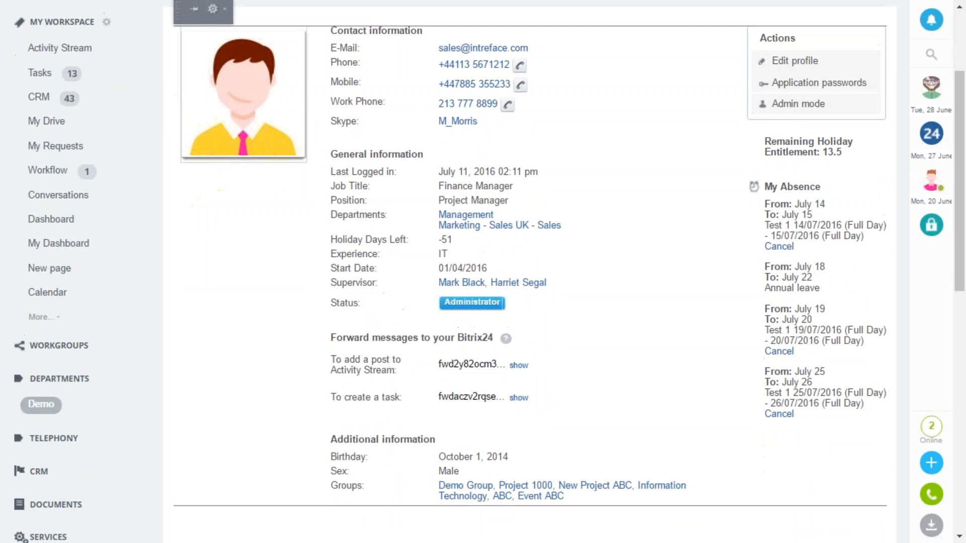
scroll(805, 151, up, 2)
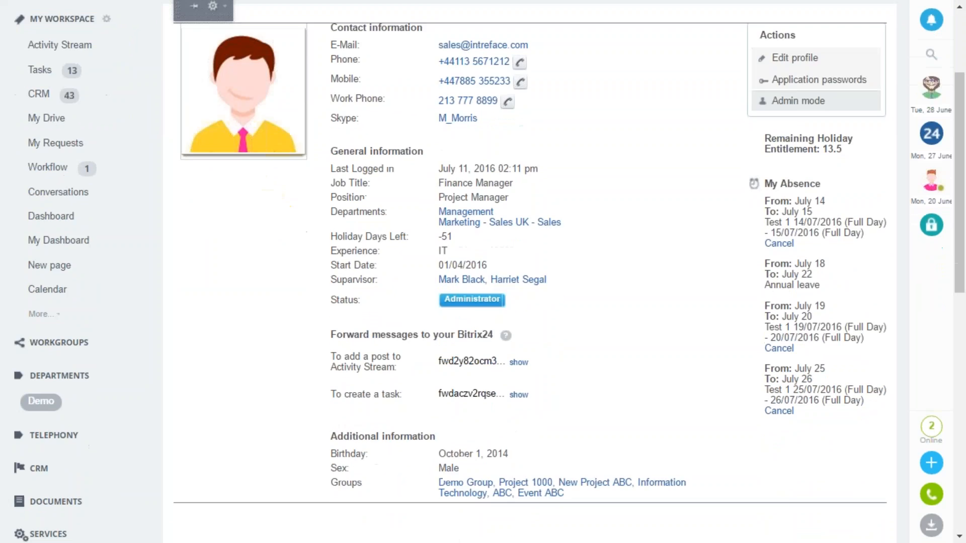
click(789, 13)
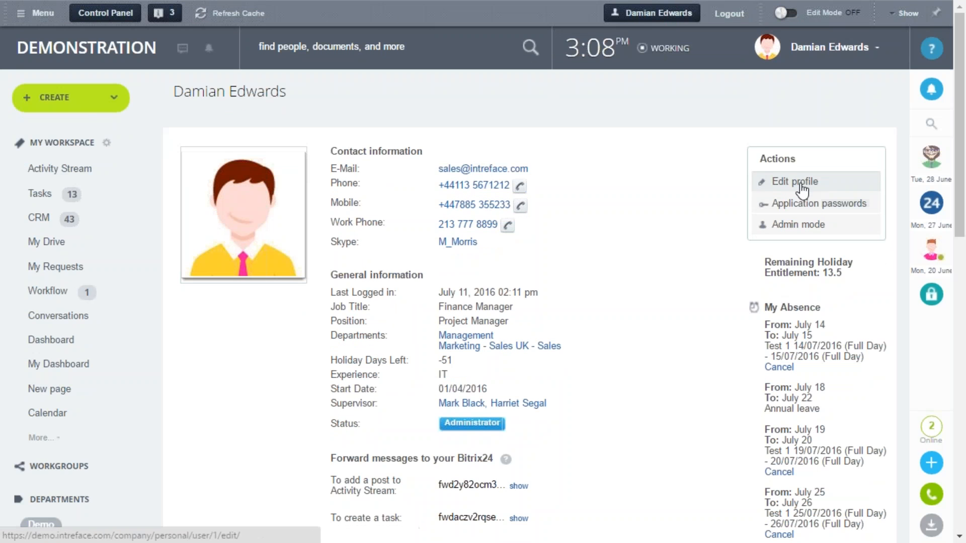
Edit the user profile to set Educational Background to "University Degree", save it and check the field on the profile page
click(798, 182)
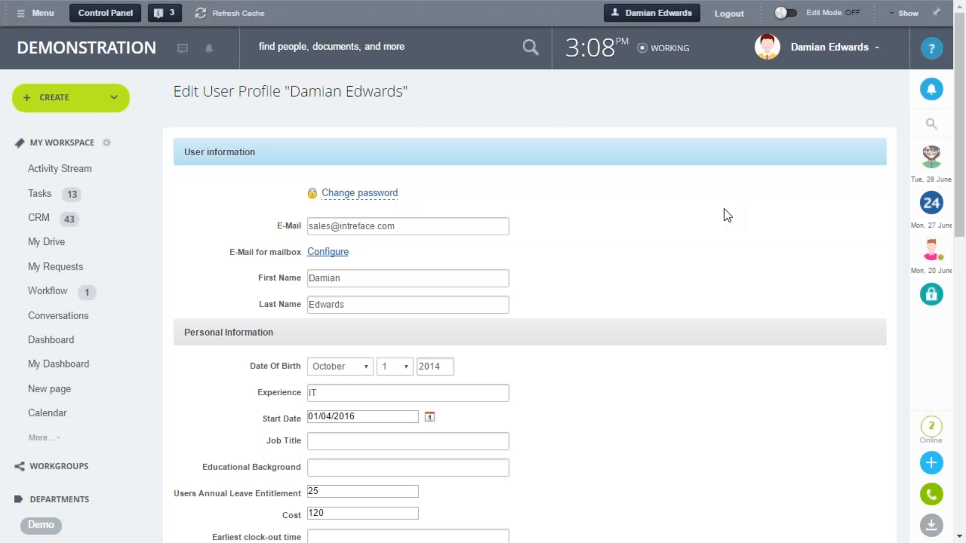
scroll(599, 277, down, 3)
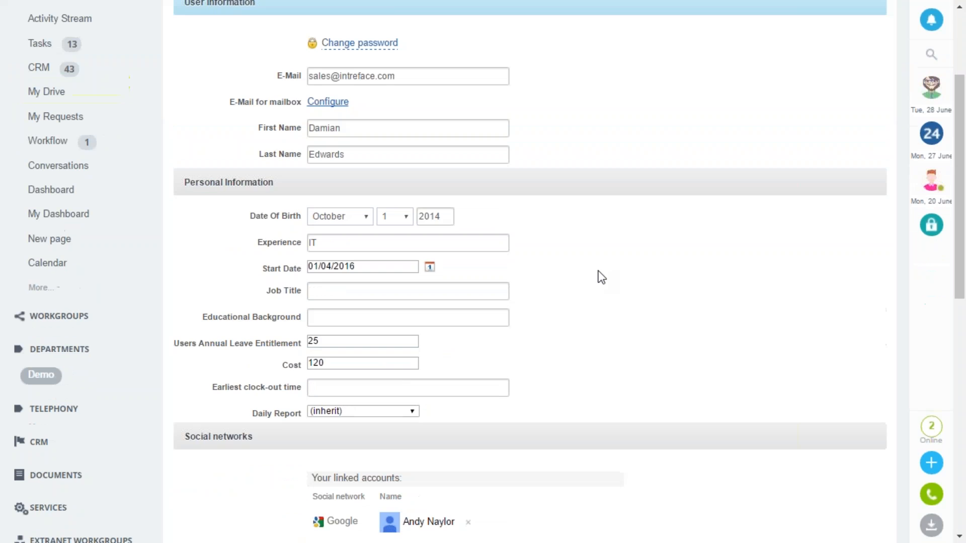
click(348, 318)
text(Universi)
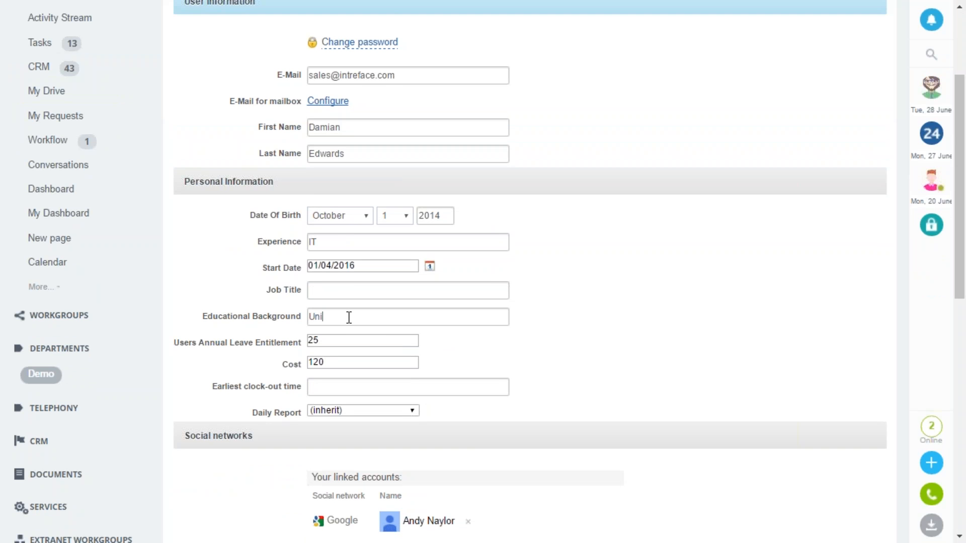
text(ty Degree)
scroll(529, 302, down, 2)
scroll(442, 428, down, 2)
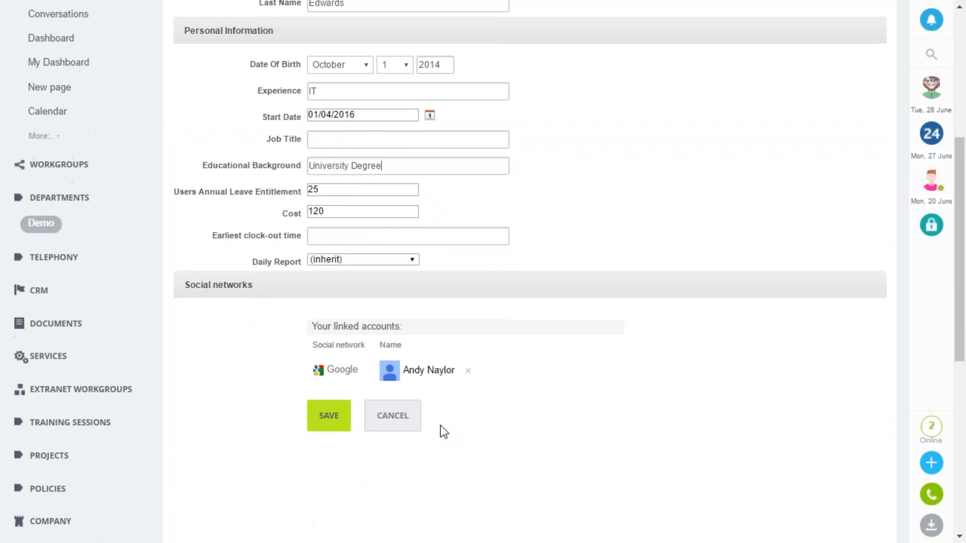
click(328, 415)
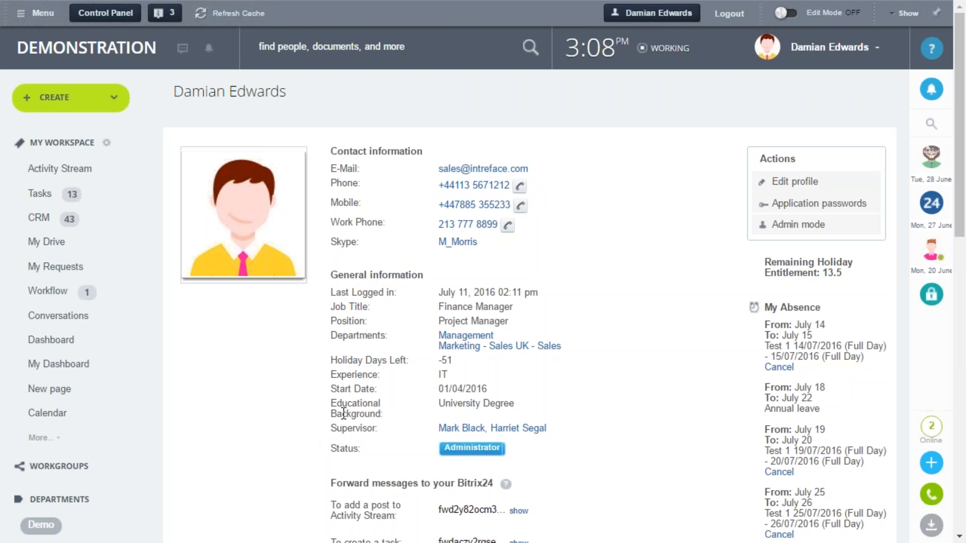
drag(329, 403, 401, 404)
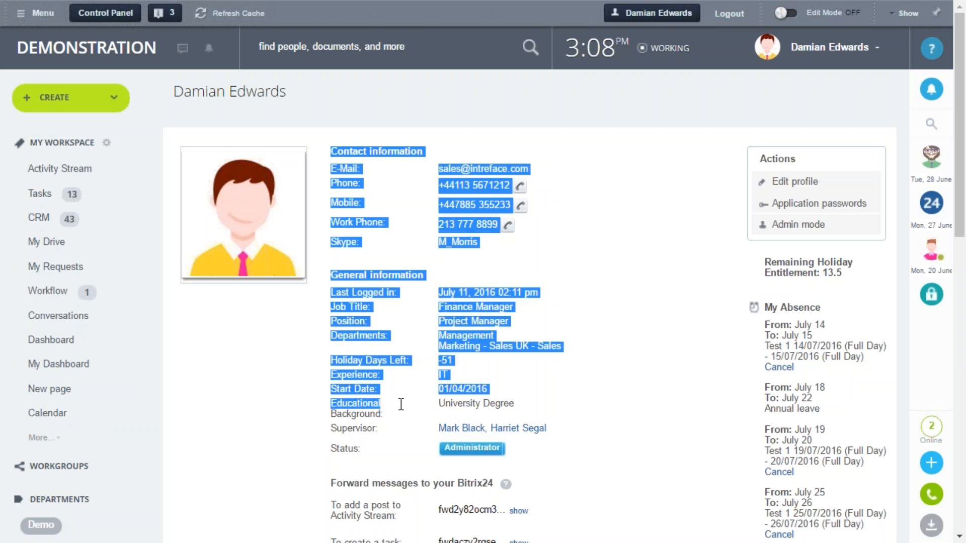
click(325, 407)
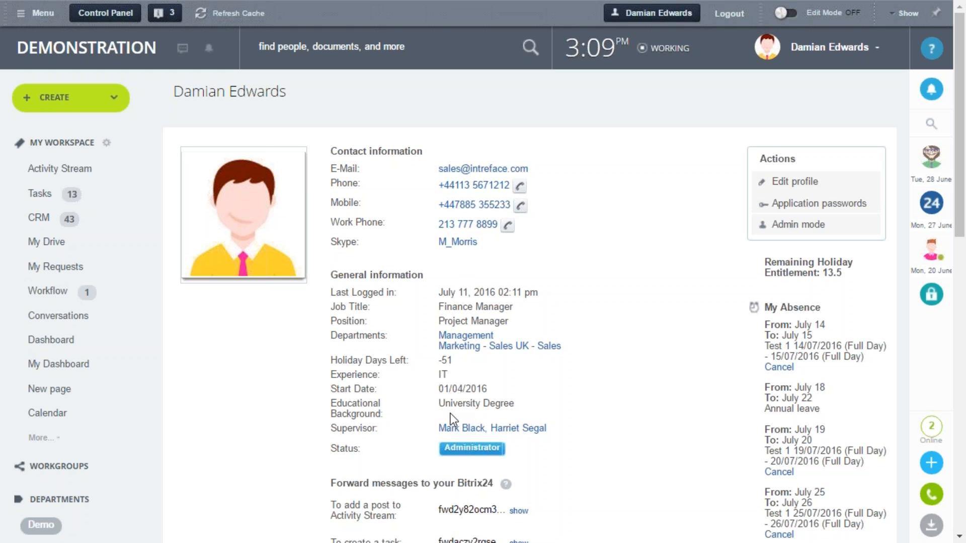
Go to the Activity Stream and view the working day panel with its break and clock-out options
click(65, 171)
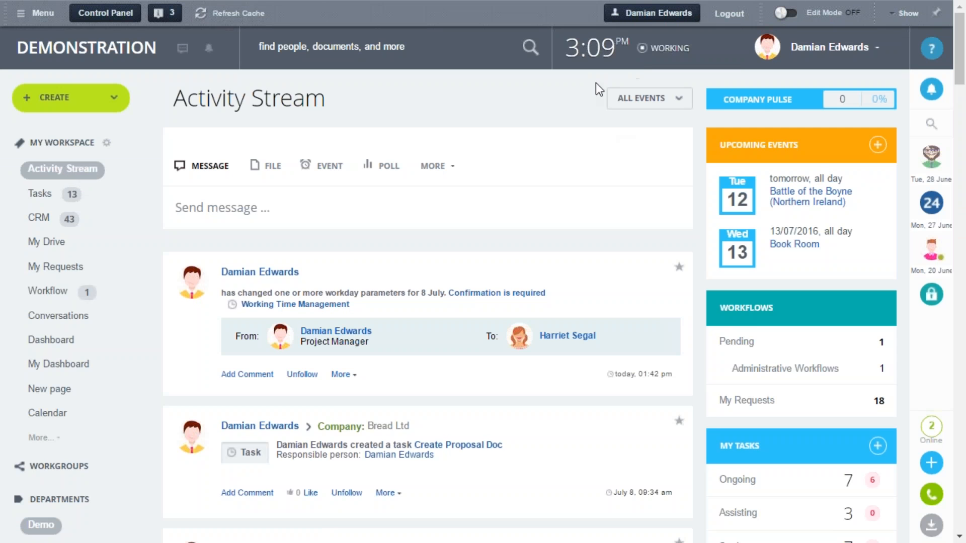
click(604, 56)
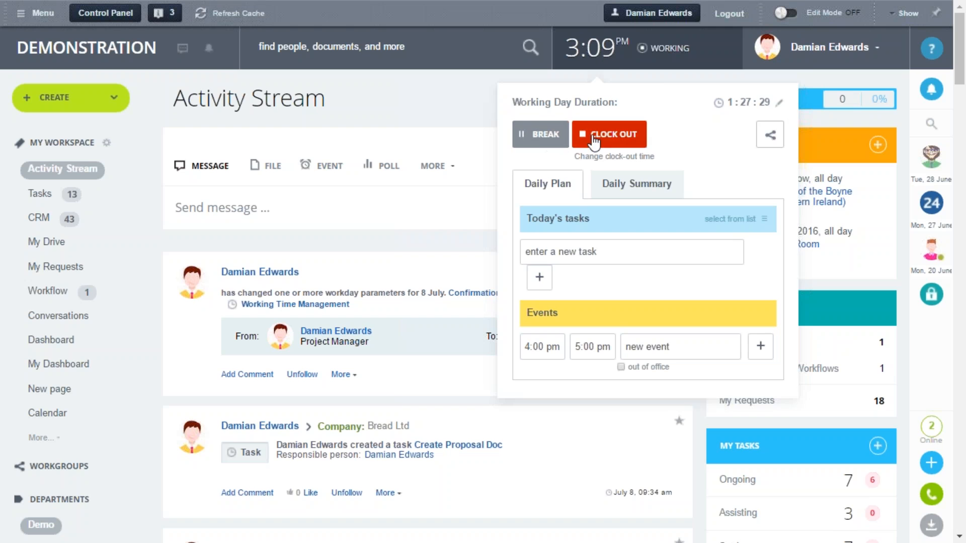
click(448, 113)
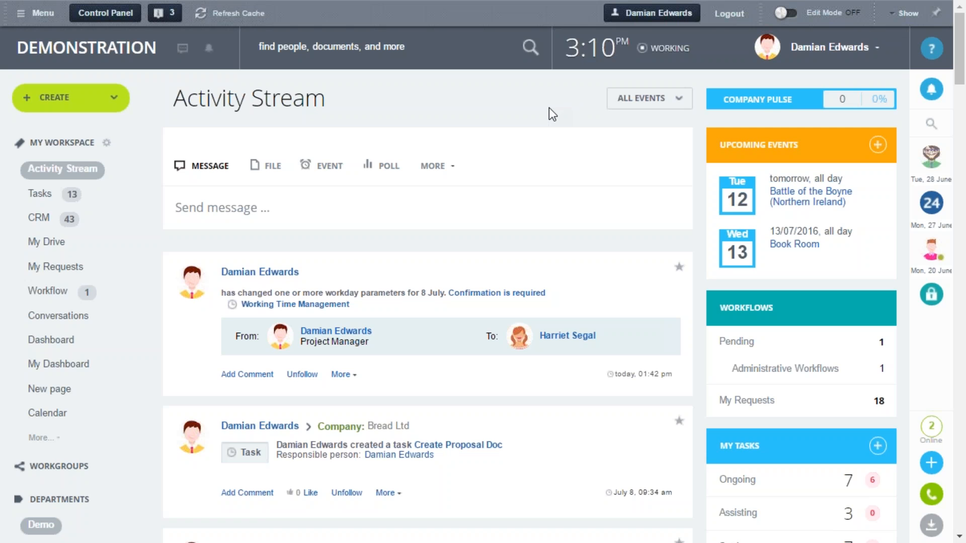
Open the Time Tracker's worktime summary and display the settings controls for departments and employees
scroll(547, 107, down, 12)
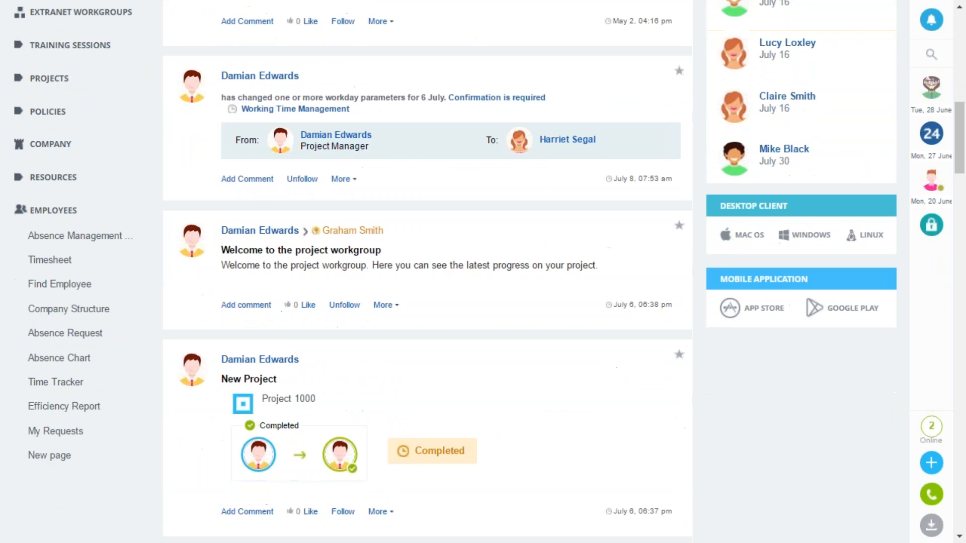
click(64, 386)
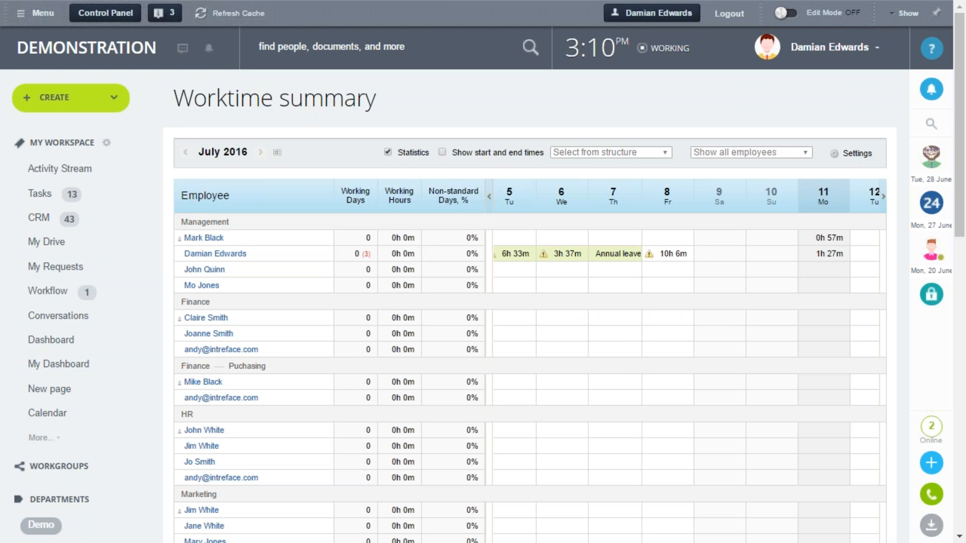
click(857, 157)
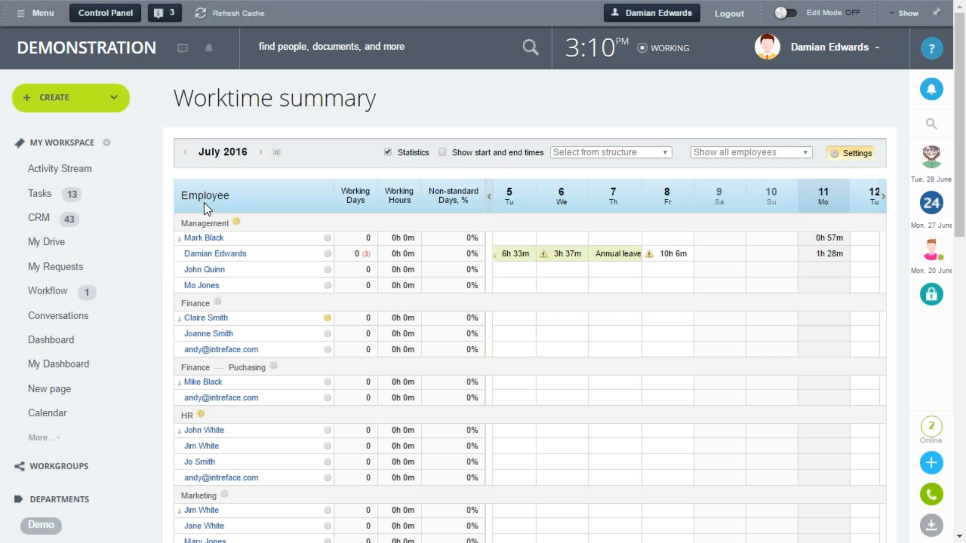
Examine the Management department's working time settings, including the management switch and minimum duration, and close them without saving
click(236, 222)
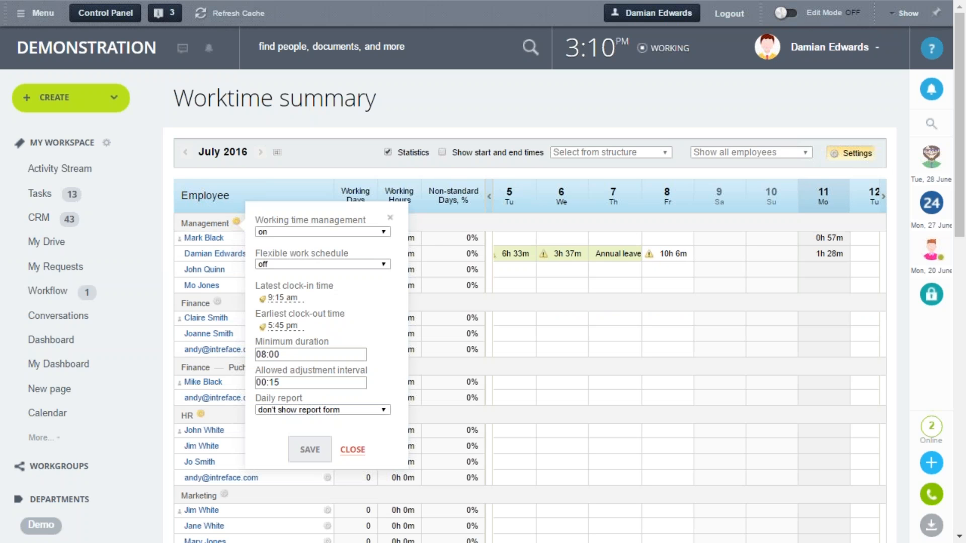
click(299, 231)
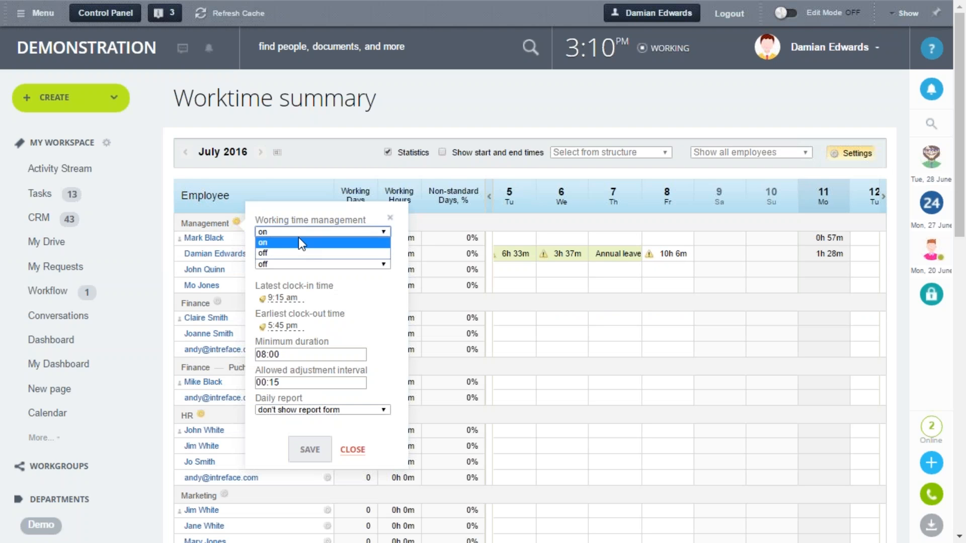
click(299, 241)
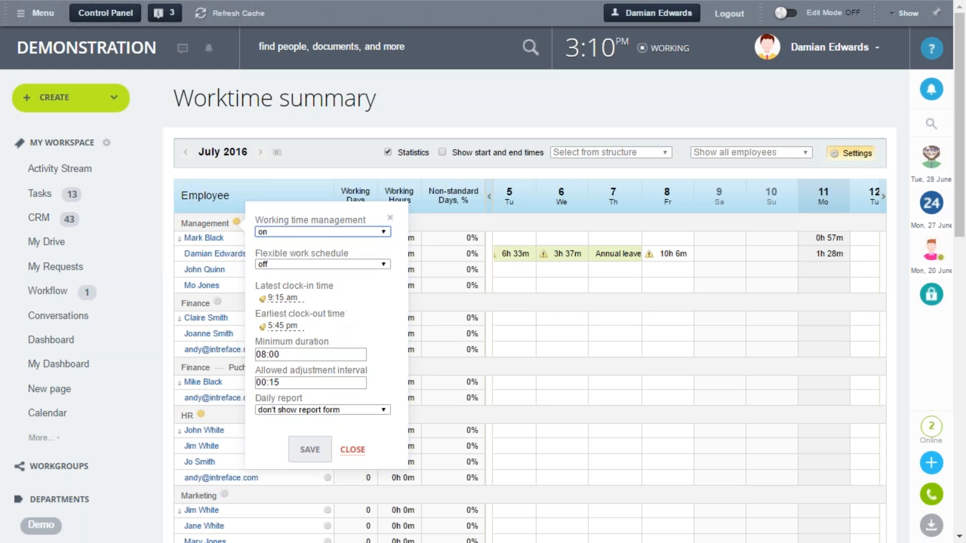
click(295, 354)
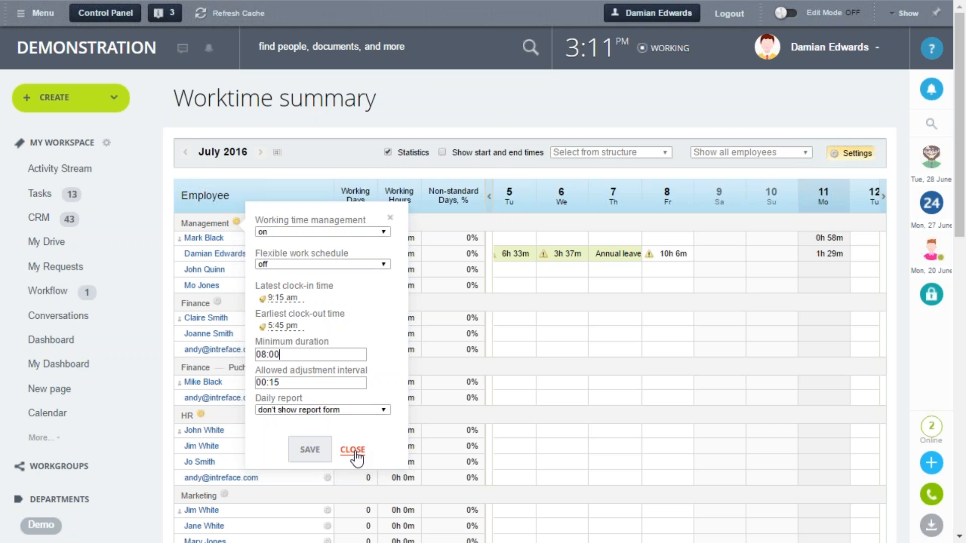
click(481, 107)
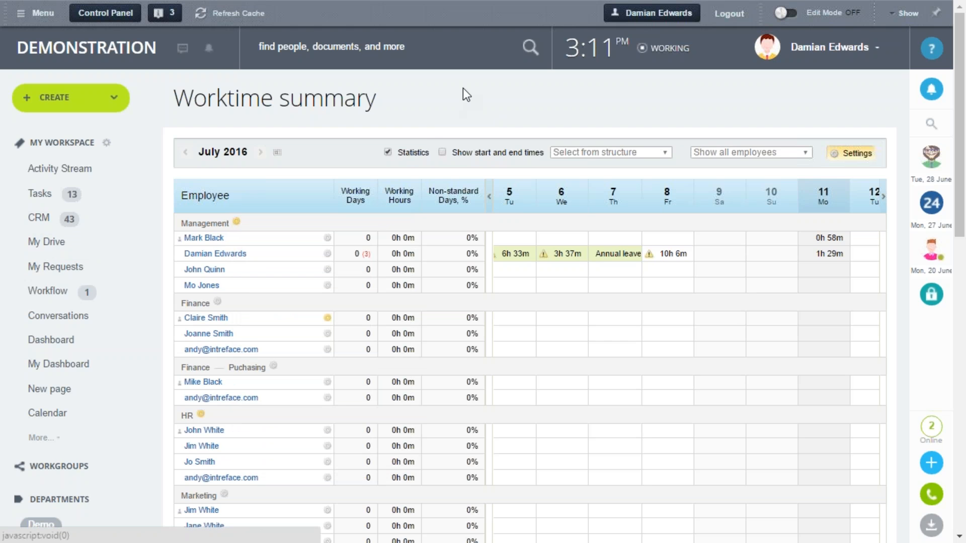
Open My Drive and look through its list of folders
click(48, 243)
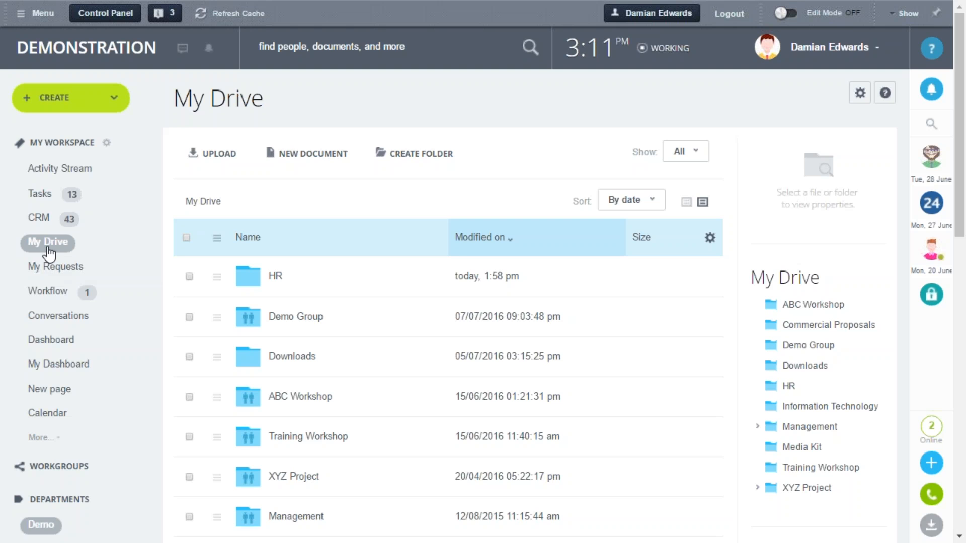
scroll(573, 258, down, 3)
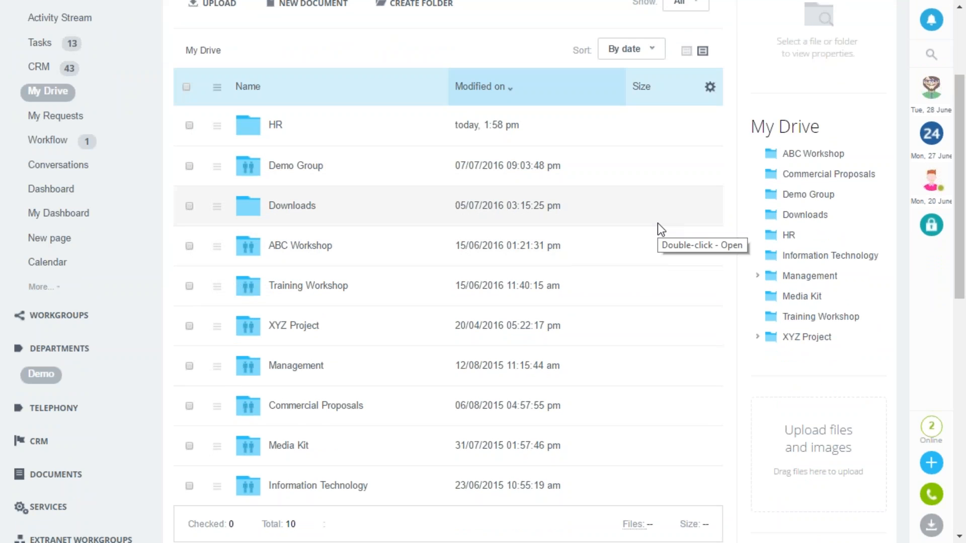
scroll(433, 240, up, 3)
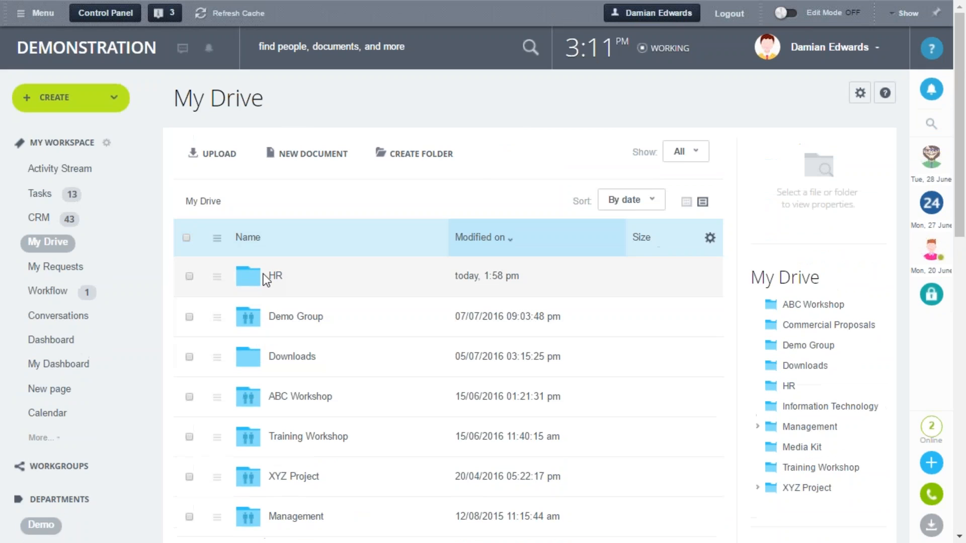
Open the HR folder in My Drive to view the files stored in it
click(277, 278)
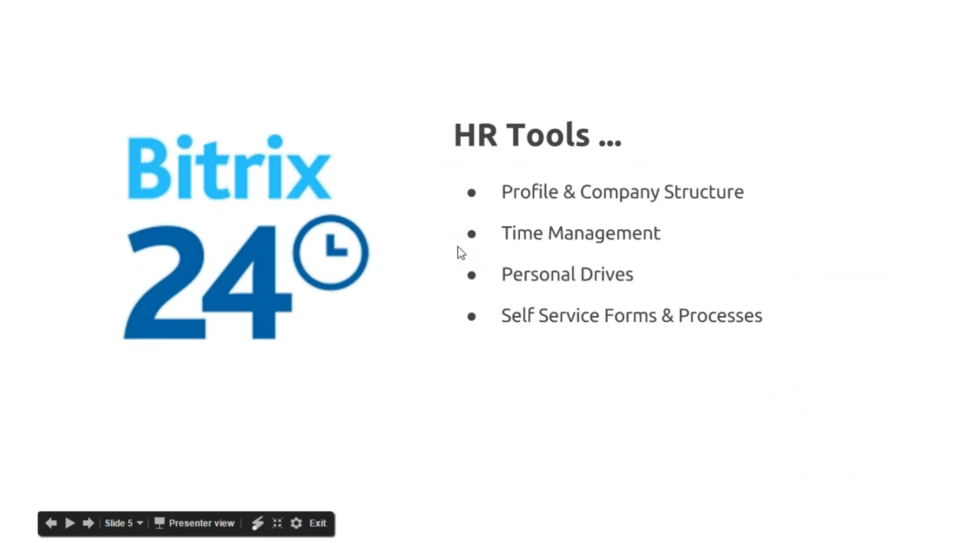
key(Right)
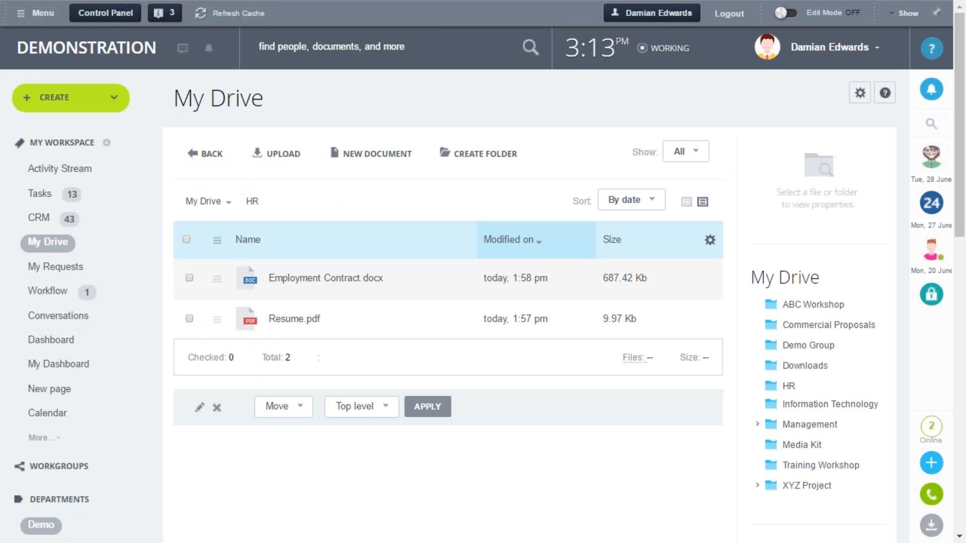
Go to the Activity Stream and start a new Leave Approval process request
click(75, 179)
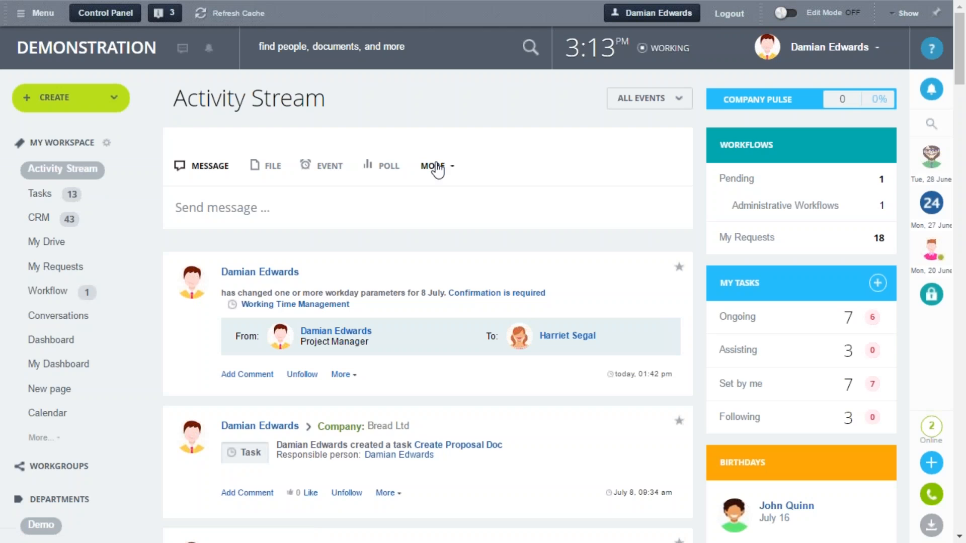
click(436, 166)
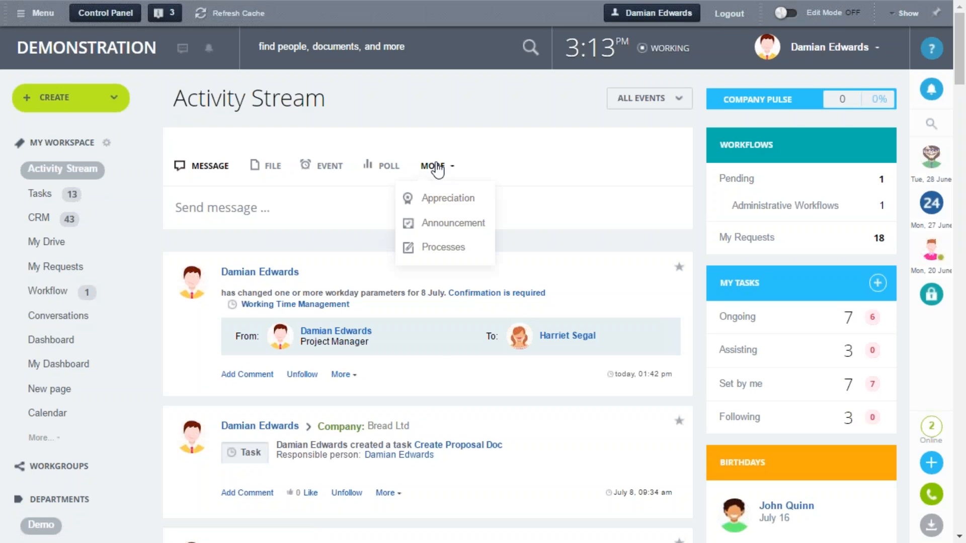
click(445, 248)
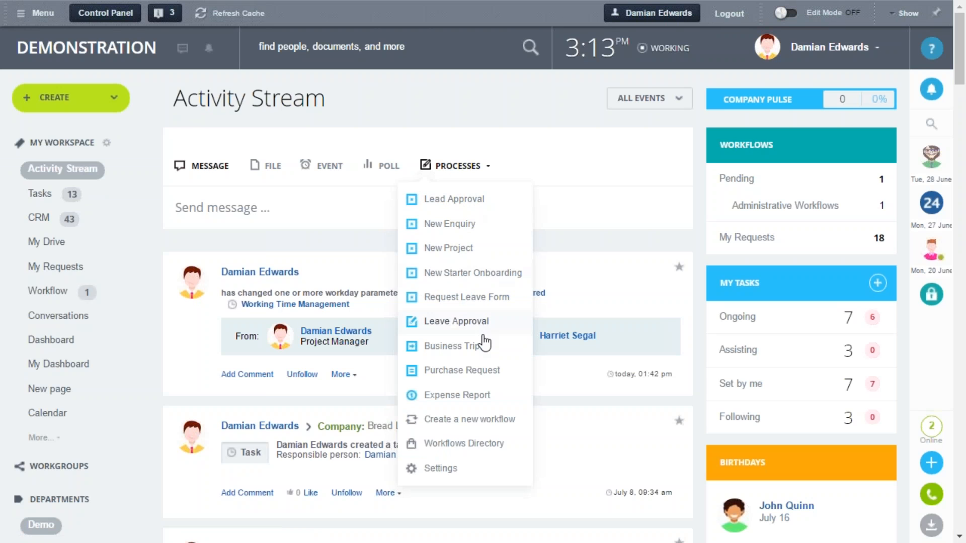
click(448, 324)
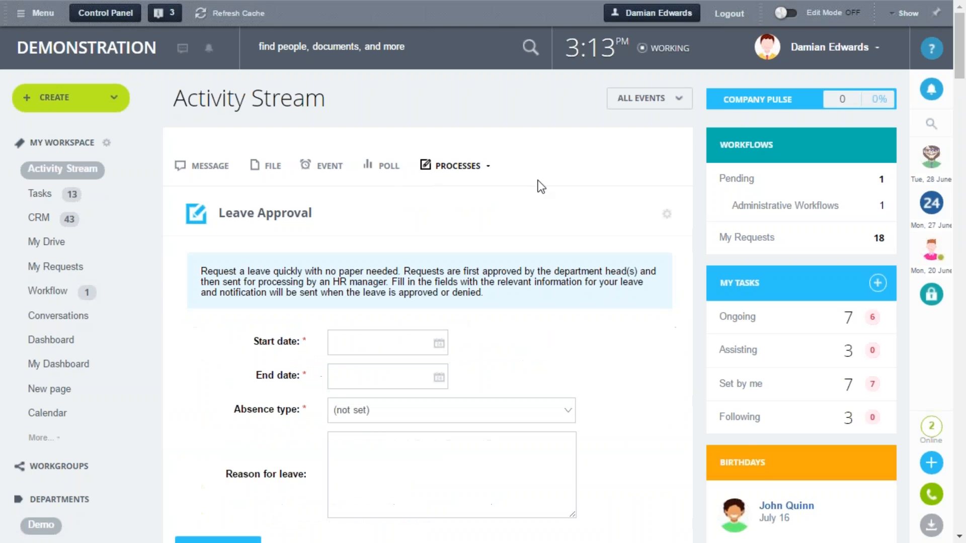
scroll(701, 292, down, 2)
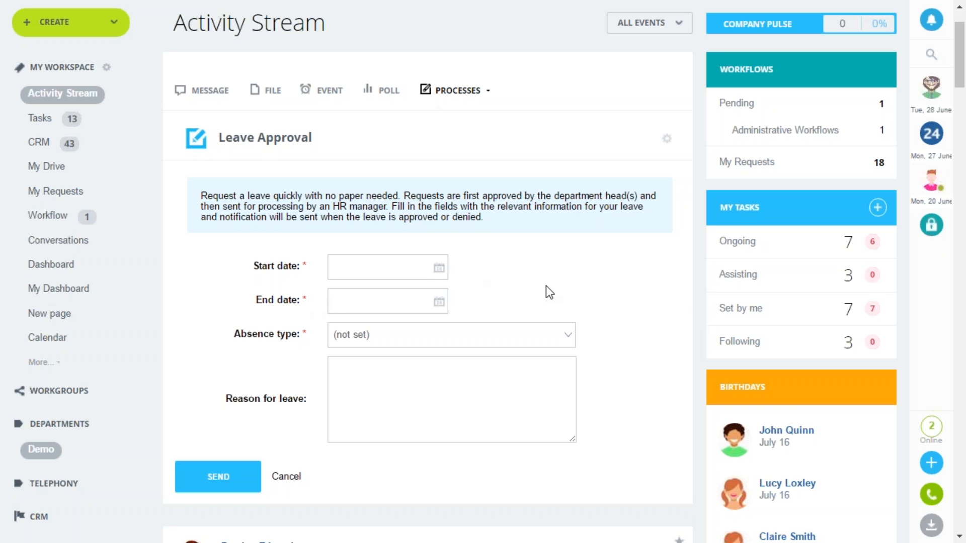
Set the leave request's start date to 25/07/2016 and its end date to 29/07/2016
click(388, 261)
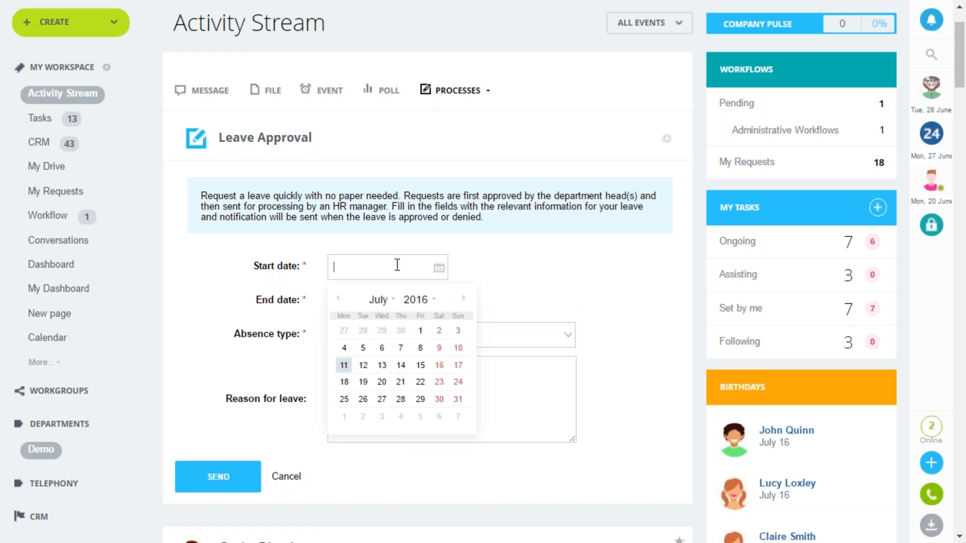
click(352, 400)
click(401, 305)
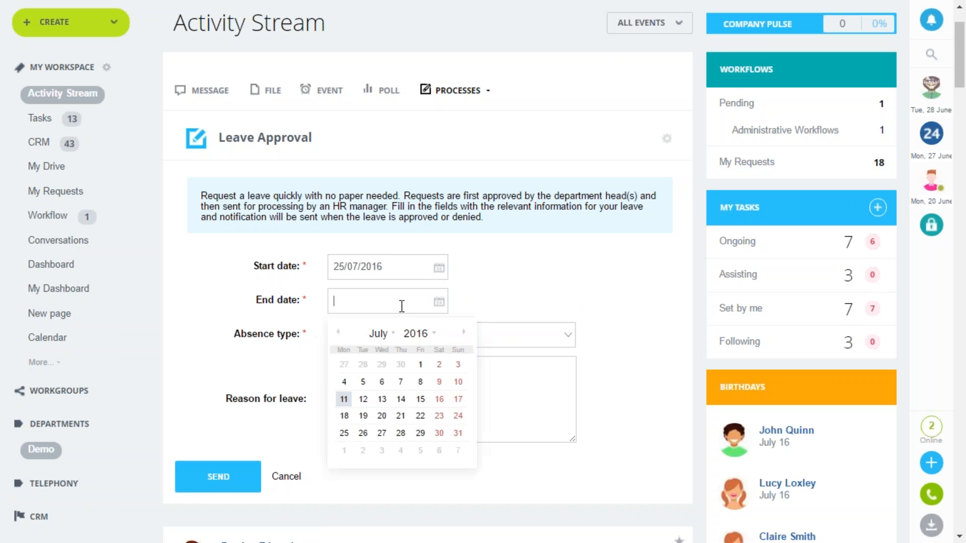
click(420, 433)
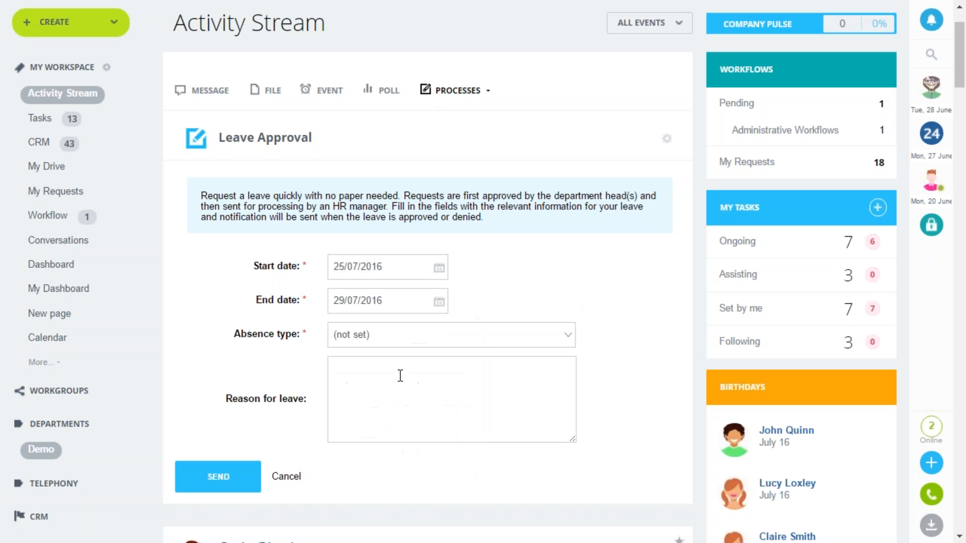
Choose Annual leave as the absence type and send the leave request
click(401, 337)
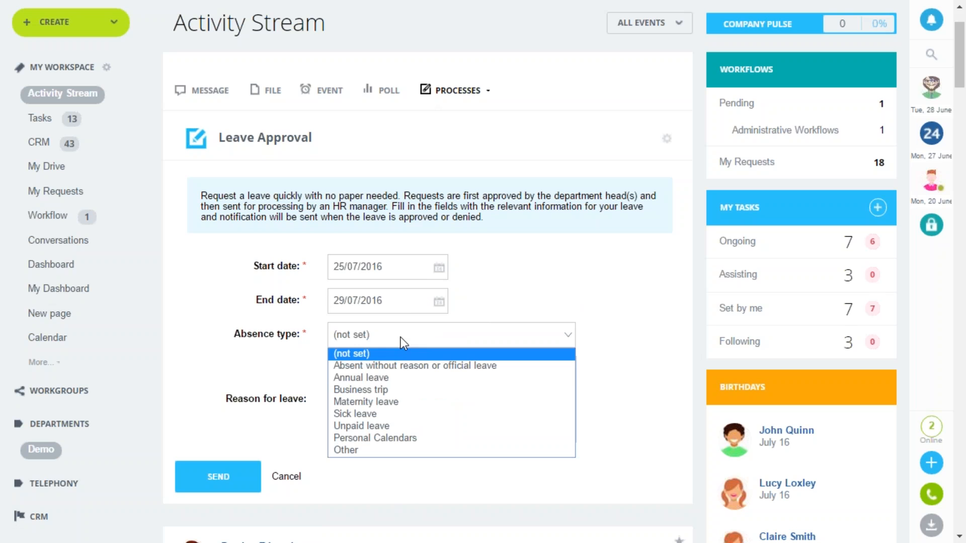
click(396, 381)
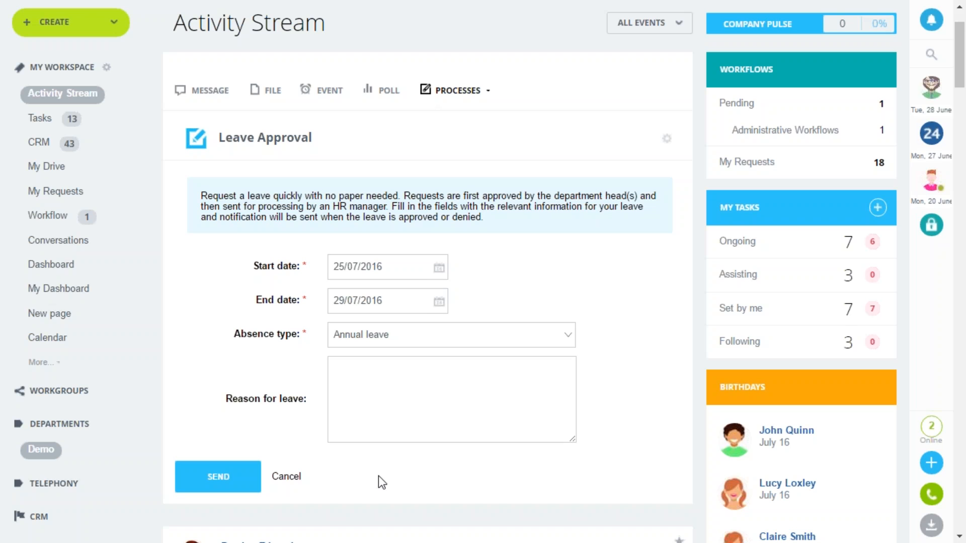
click(218, 484)
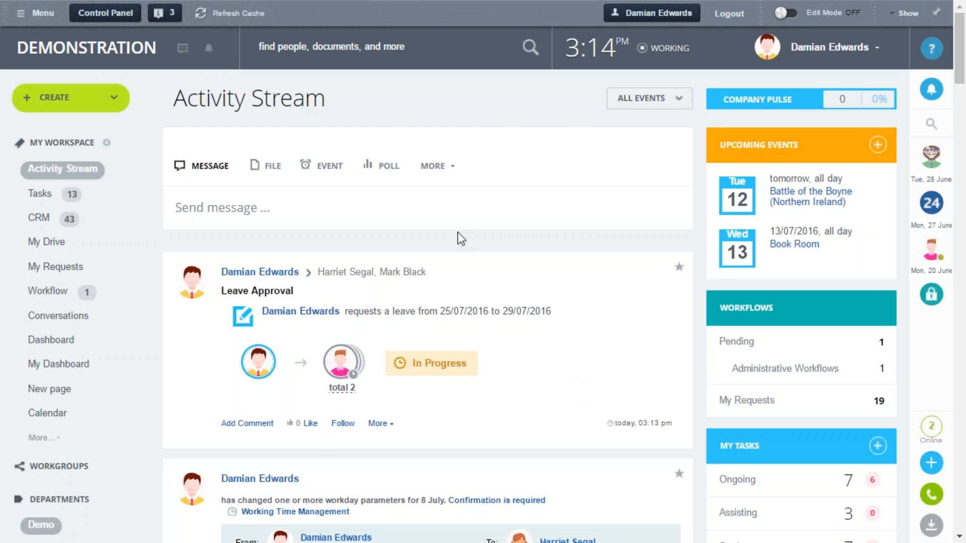
Open the Request Leave Form process and examine its fields, including the start date's duration options, without submitting it
click(434, 166)
click(445, 247)
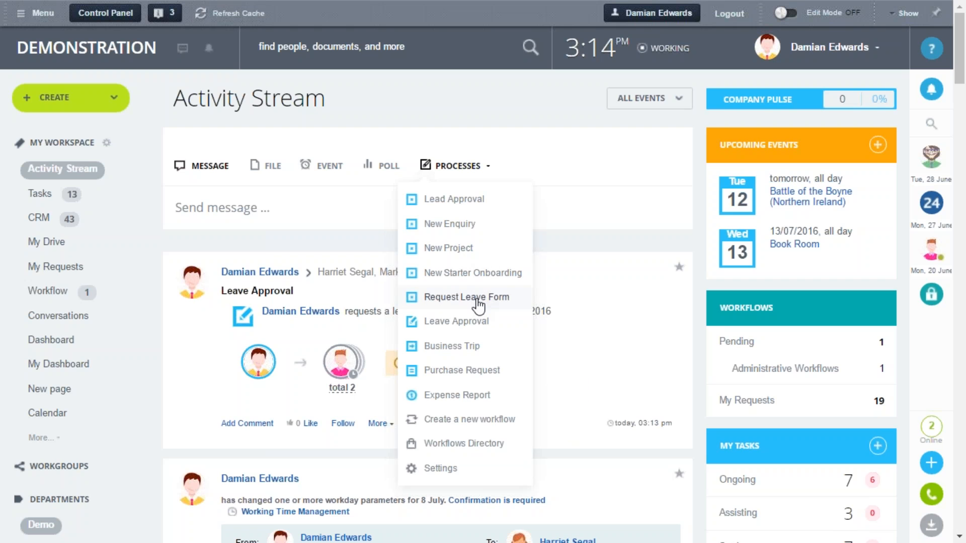
click(475, 298)
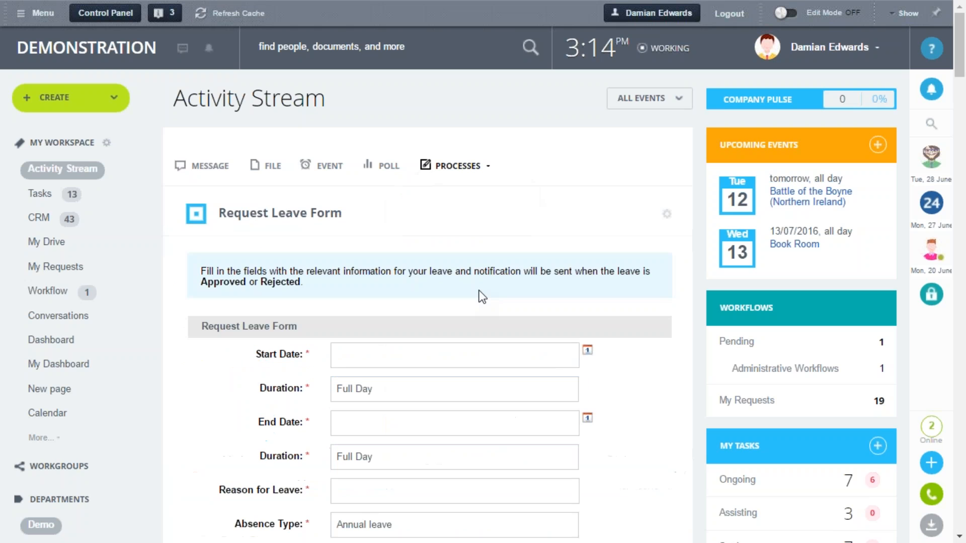
scroll(512, 258, down, 2)
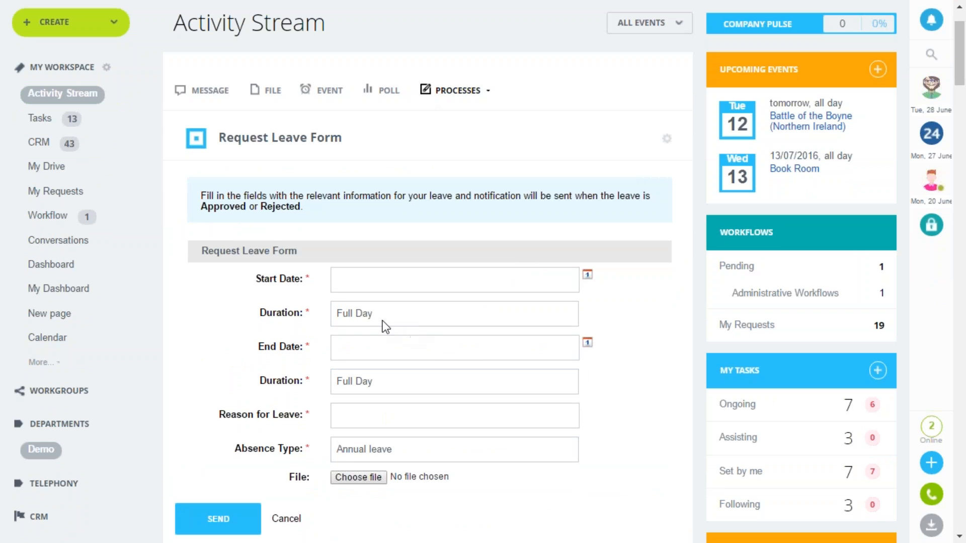
click(358, 313)
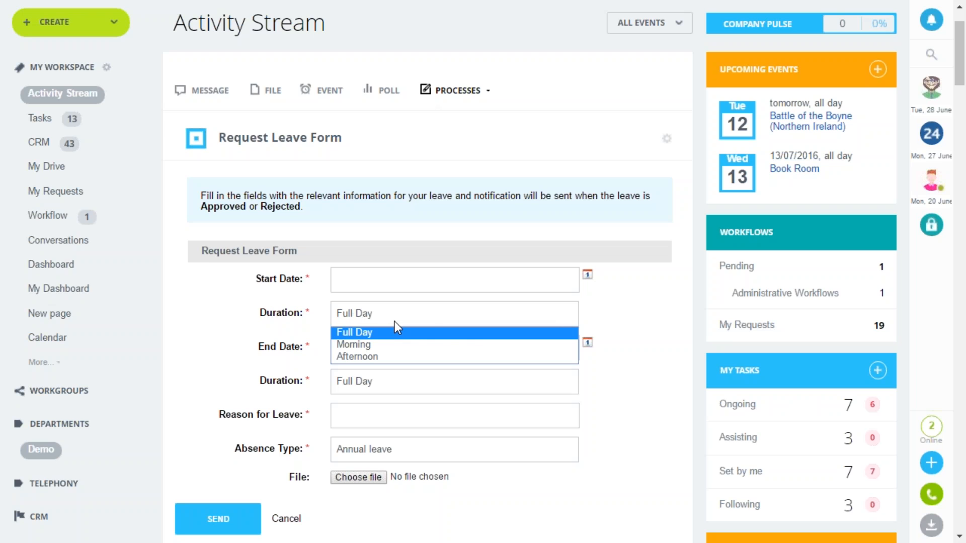
click(650, 334)
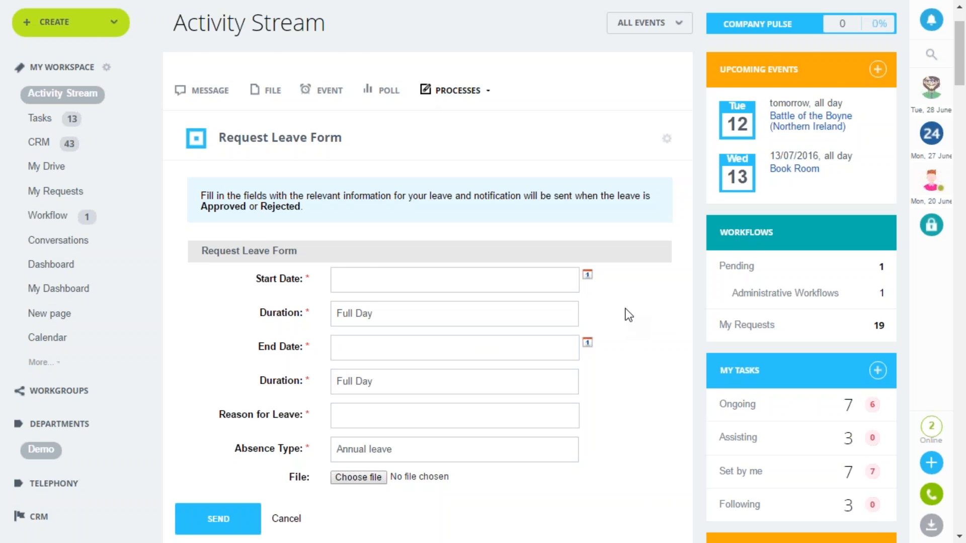
scroll(626, 309, down, 2)
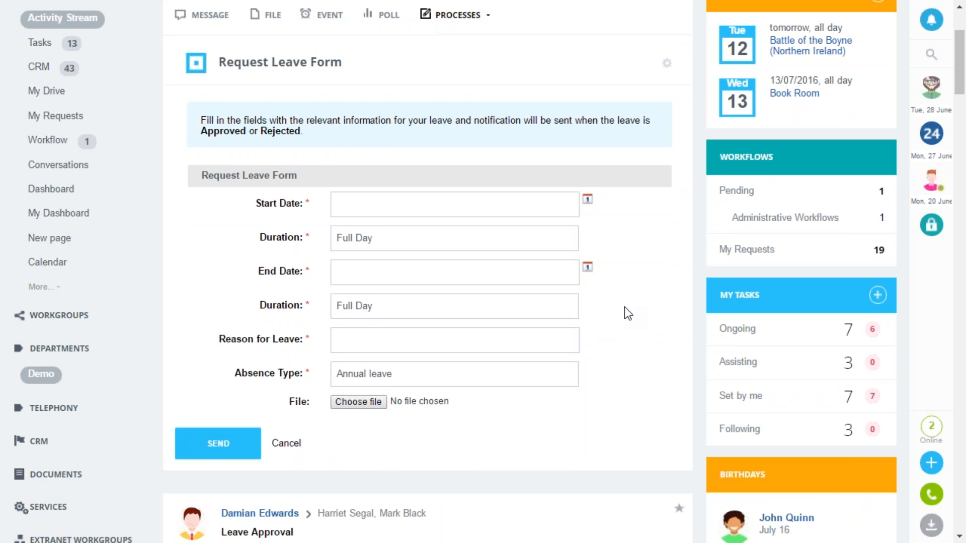
scroll(624, 307, up, 3)
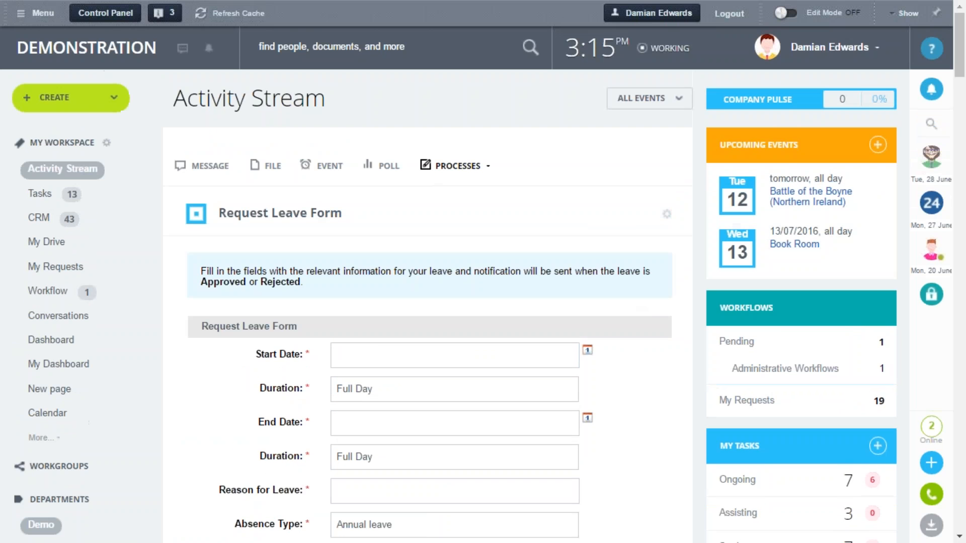
Open the signed-in user's profile and review the remaining holiday entitlement and the My Absence list
click(834, 54)
click(790, 100)
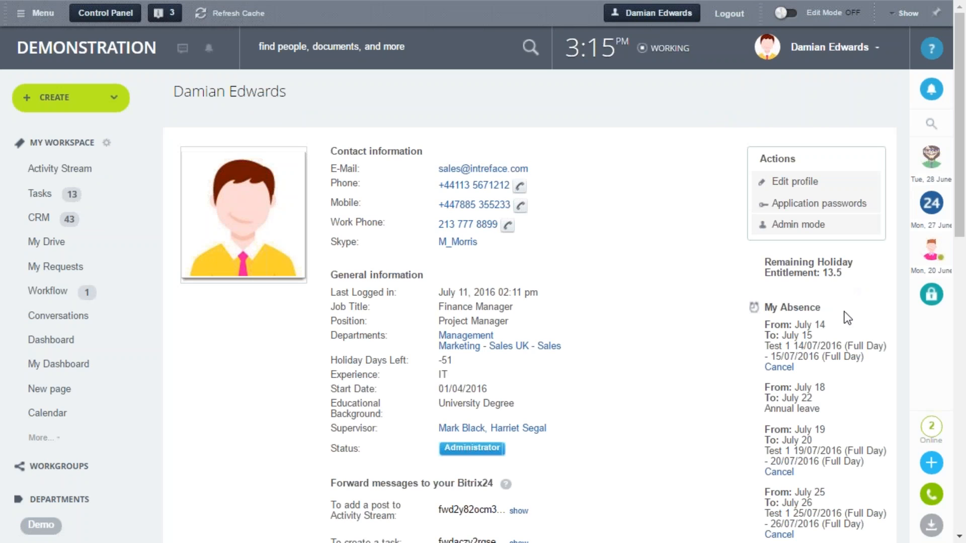
scroll(750, 249, down, 2)
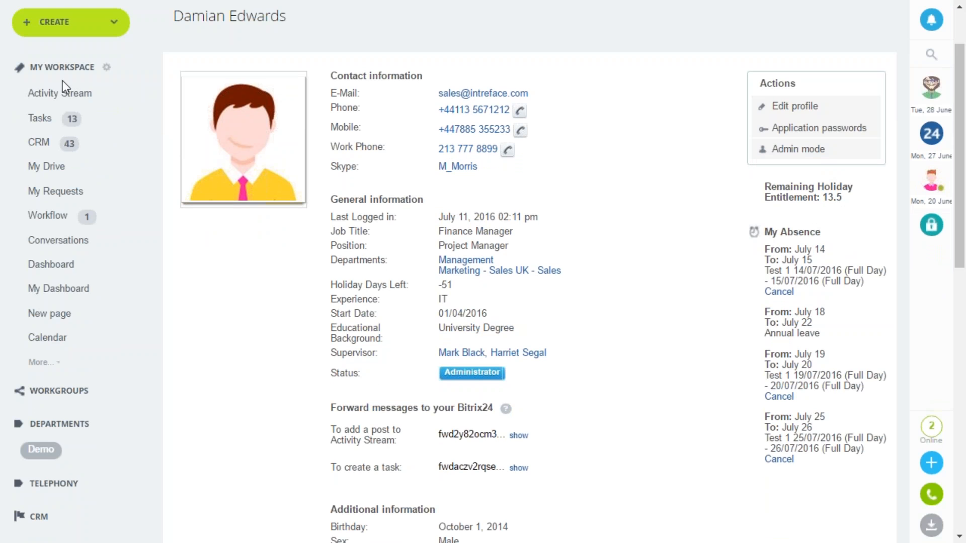
Return to the Activity Stream and open the Processes settings showing all workflows
click(65, 100)
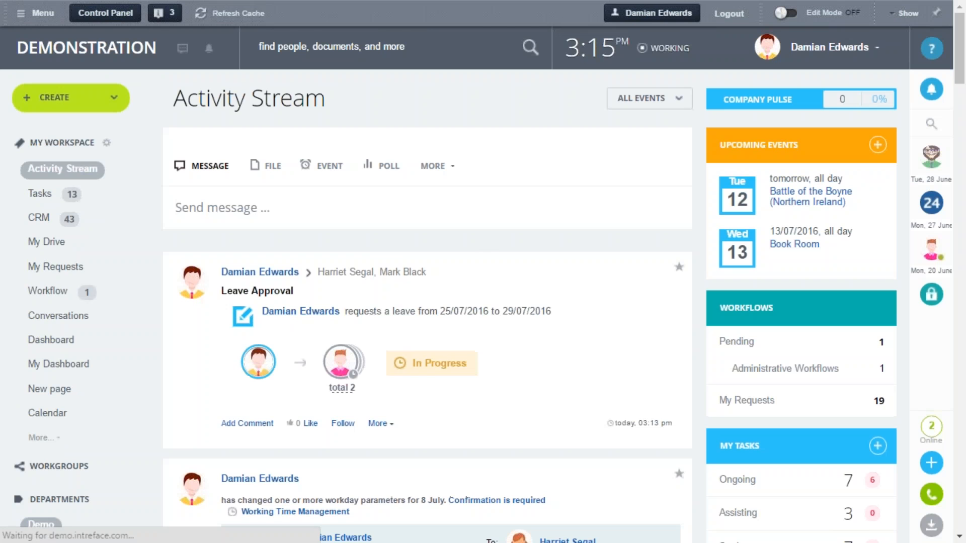
click(431, 166)
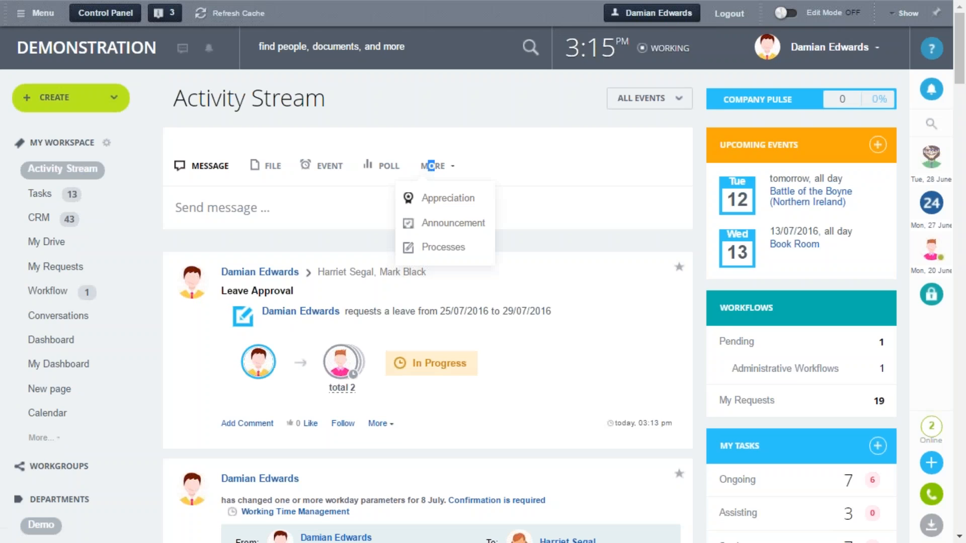
click(444, 247)
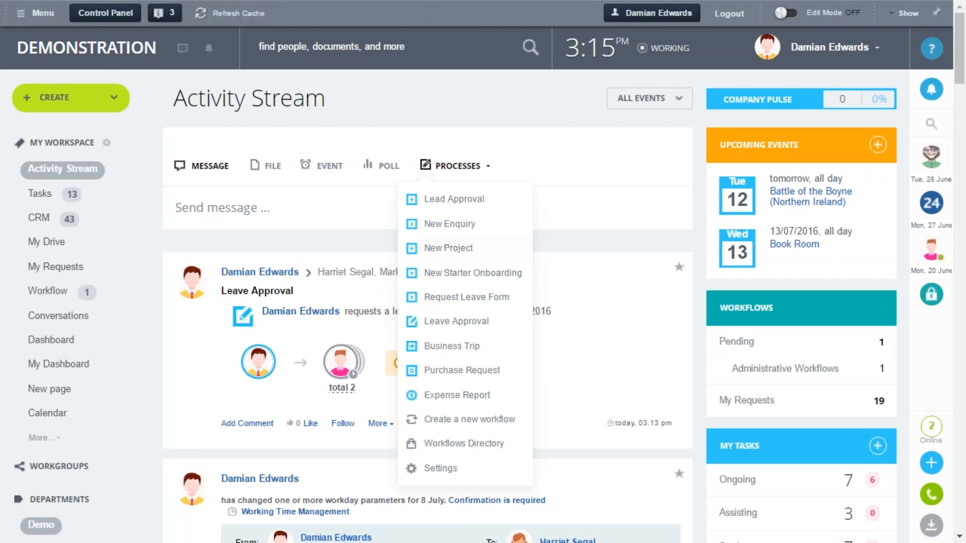
click(456, 469)
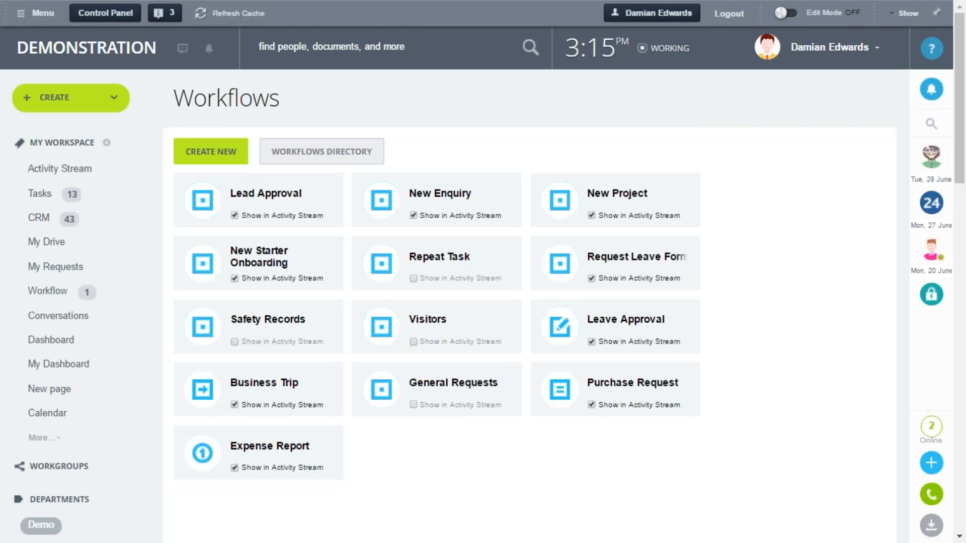
Open the Leave Approval workflow and review its main parameters, access permissions and workflow fields
click(633, 326)
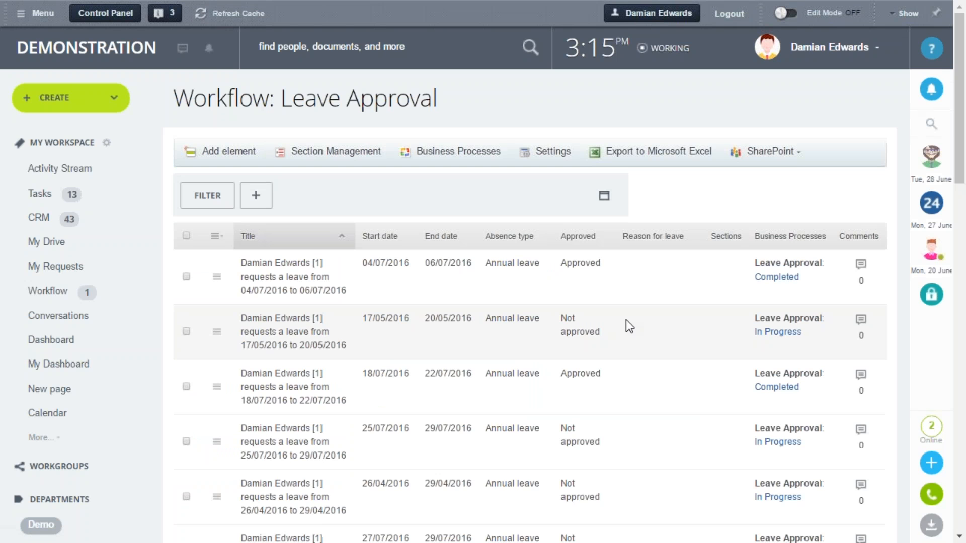
click(539, 160)
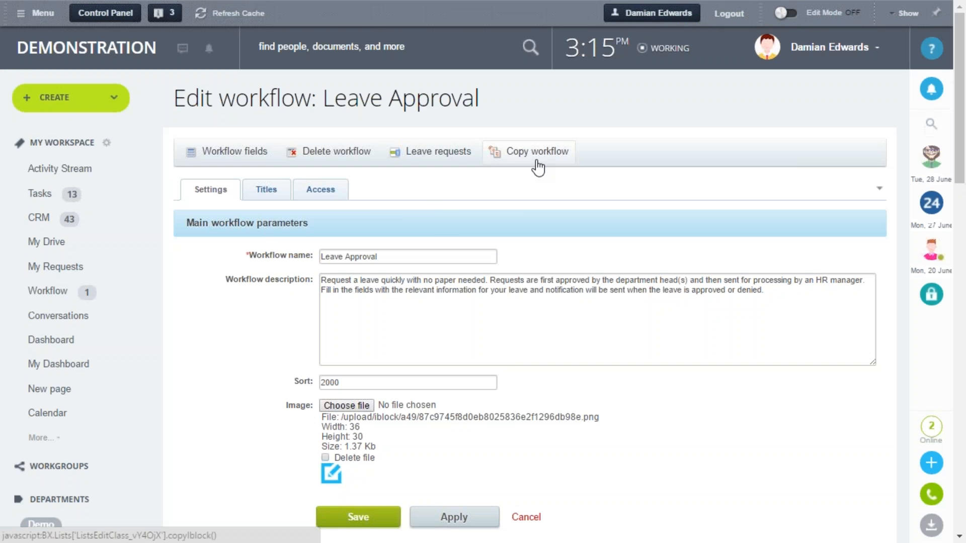
click(340, 197)
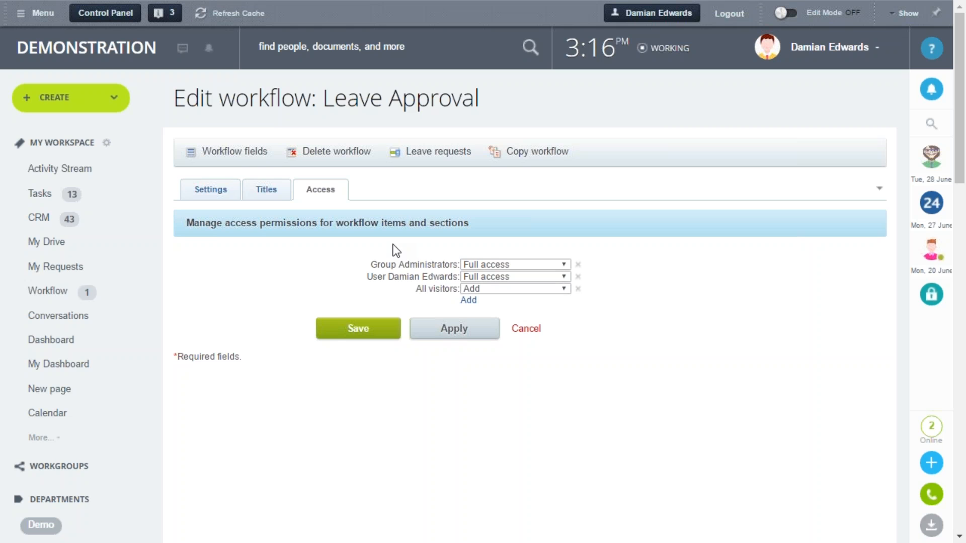
click(221, 151)
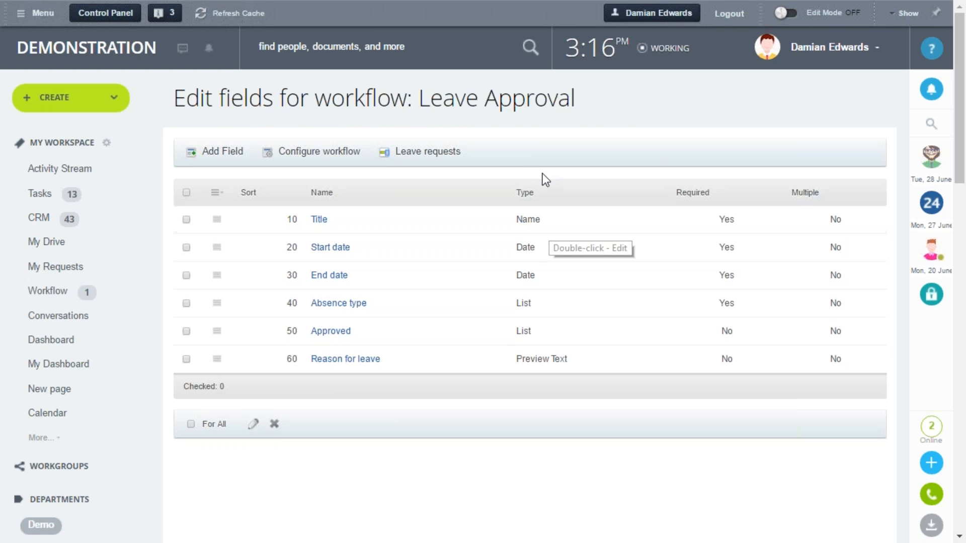
Open the Leave Approval business process template from the workflow's leave requests and examine its sequence of approval actions
click(420, 156)
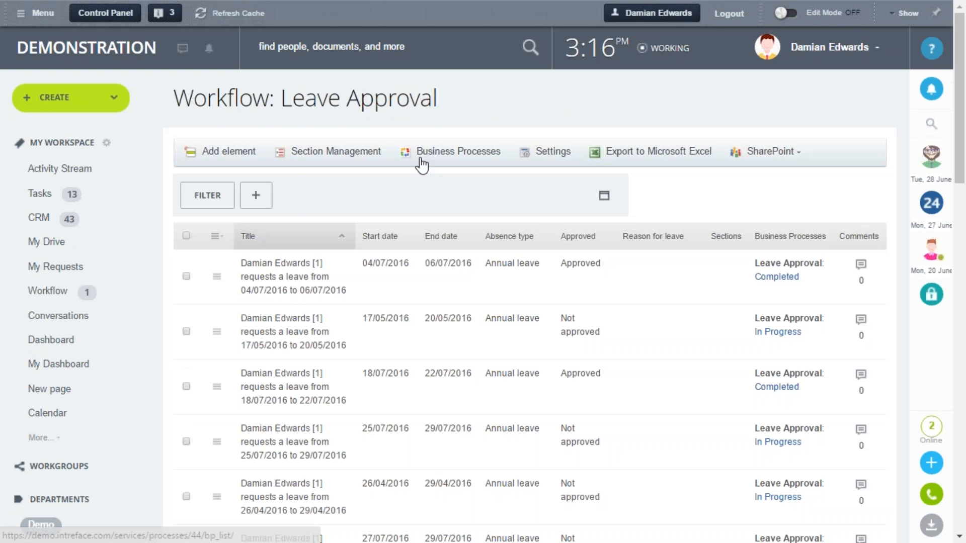
click(453, 151)
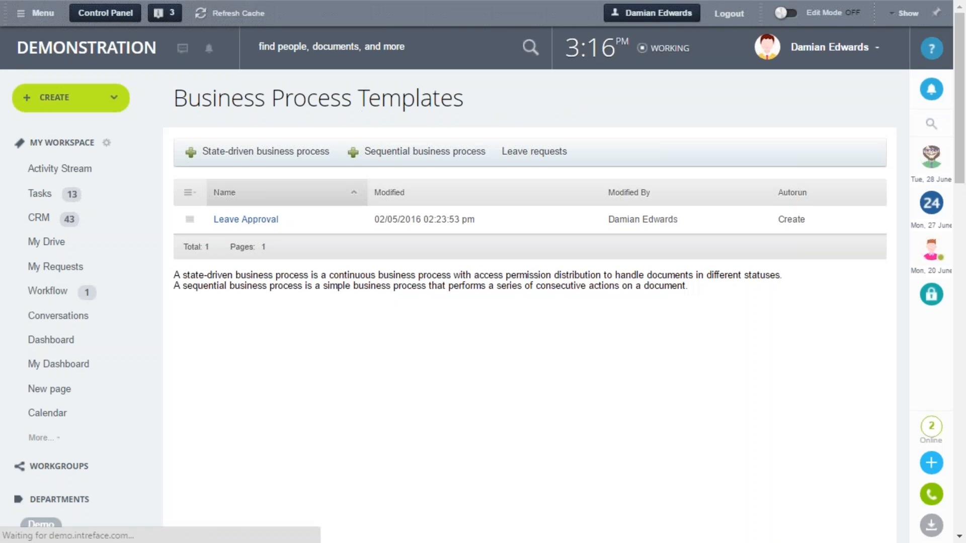
click(261, 229)
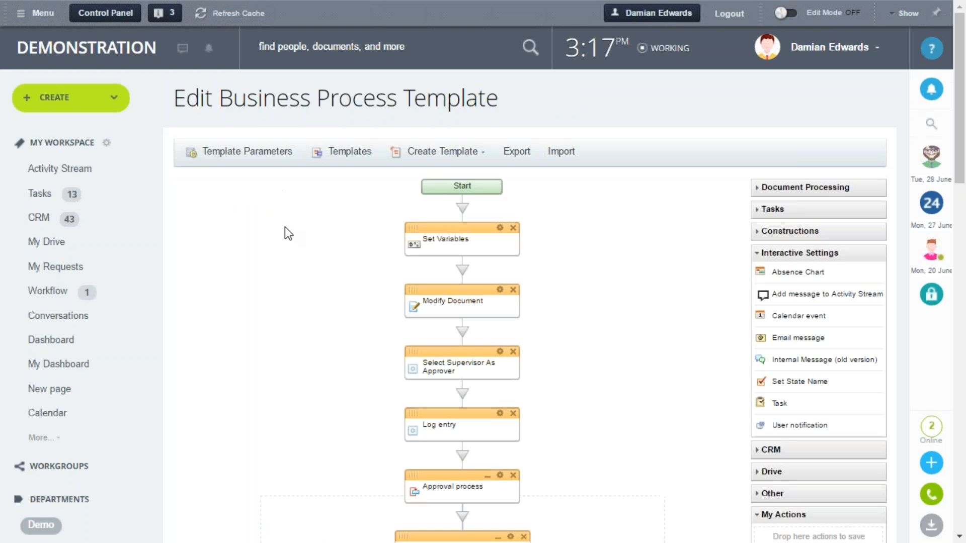
scroll(285, 228, down, 2)
scroll(284, 227, down, 2)
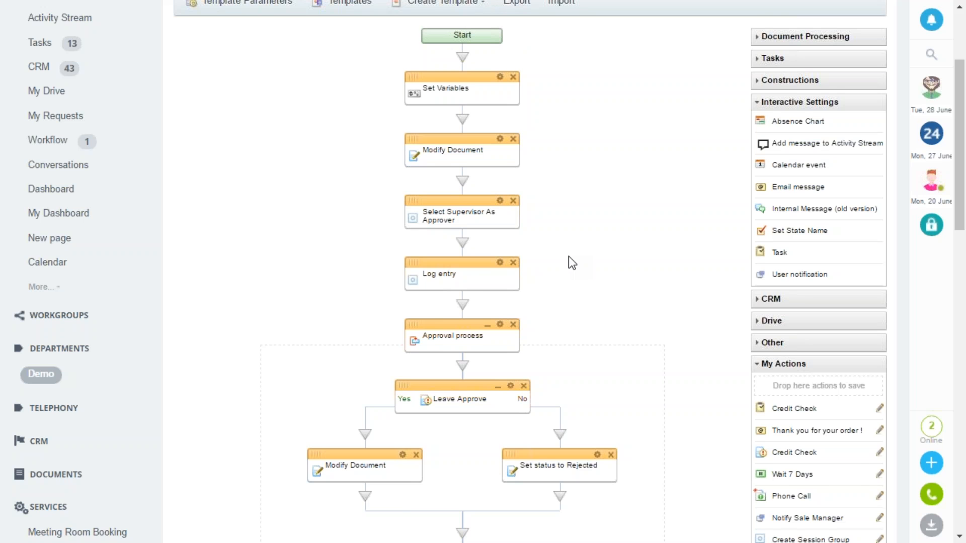
scroll(568, 256, down, 2)
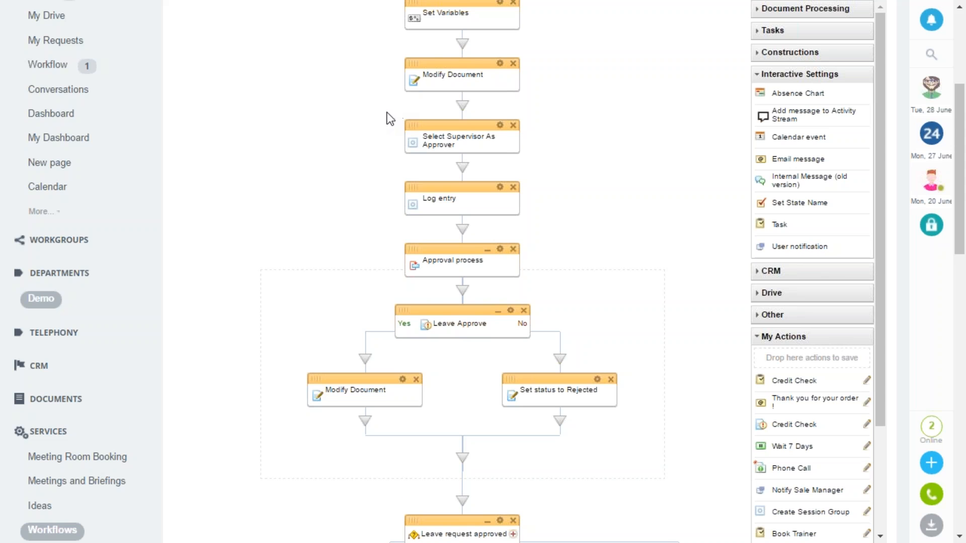
Examine the rest of the Leave Approval template, including its approval decision, Yes and No branches, notifications and absence-type conditions
scroll(388, 116, down, 2)
scroll(639, 120, down, 2)
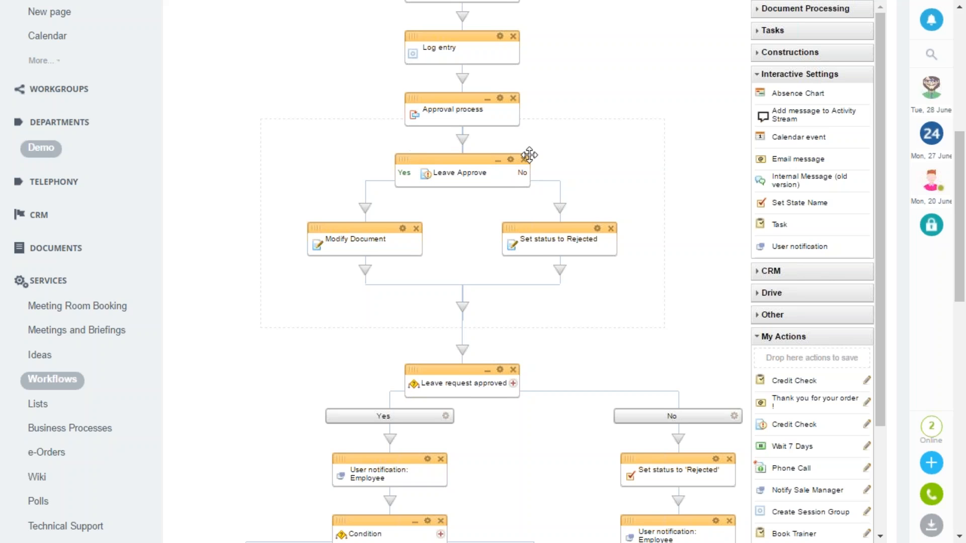
scroll(397, 160, down, 3)
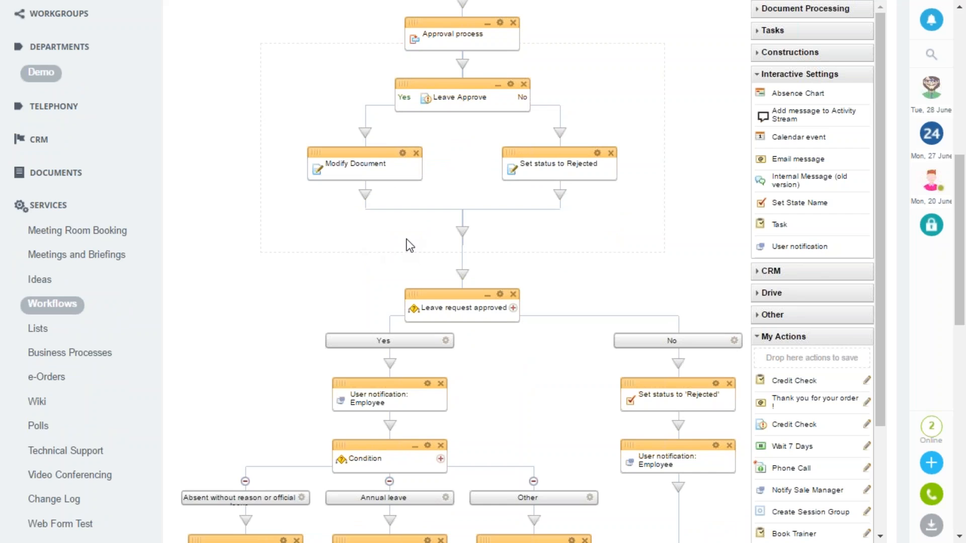
scroll(406, 244, down, 3)
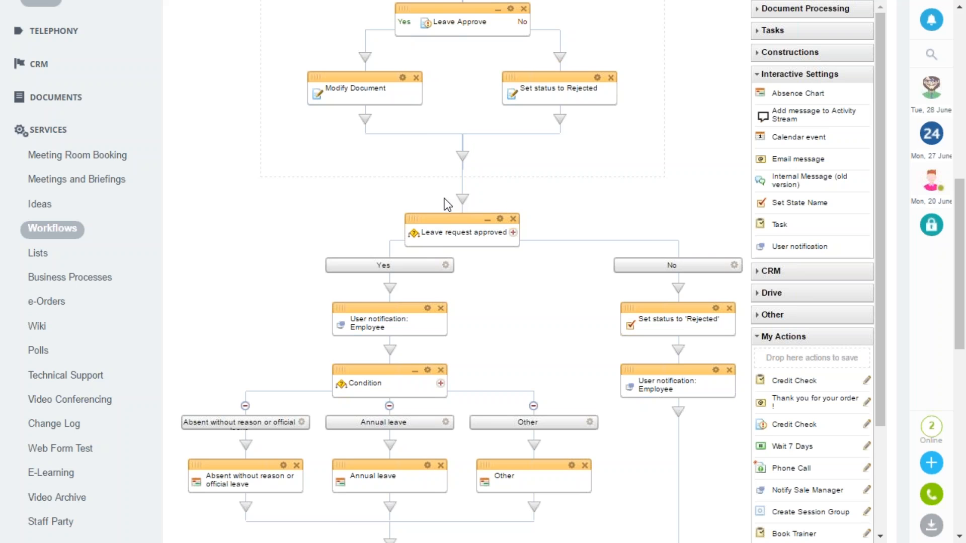
scroll(445, 199, down, 2)
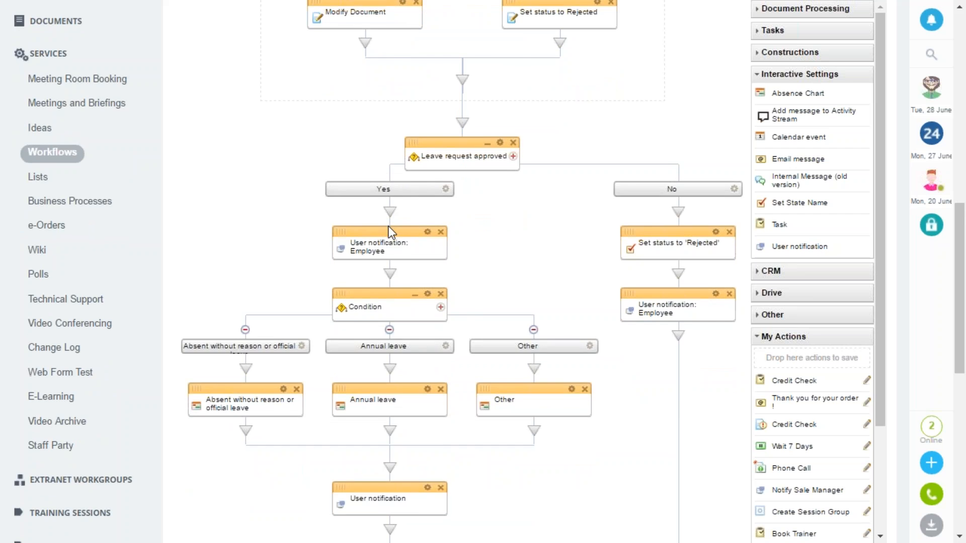
scroll(390, 229, down, 2)
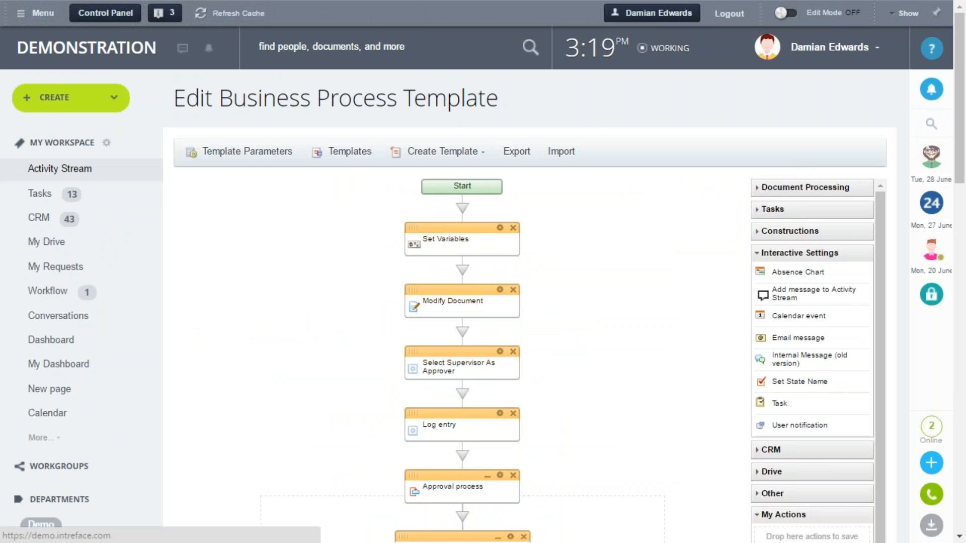
Return to the Activity Stream and start a New Starter Onboarding process, bringing up its full form
click(60, 169)
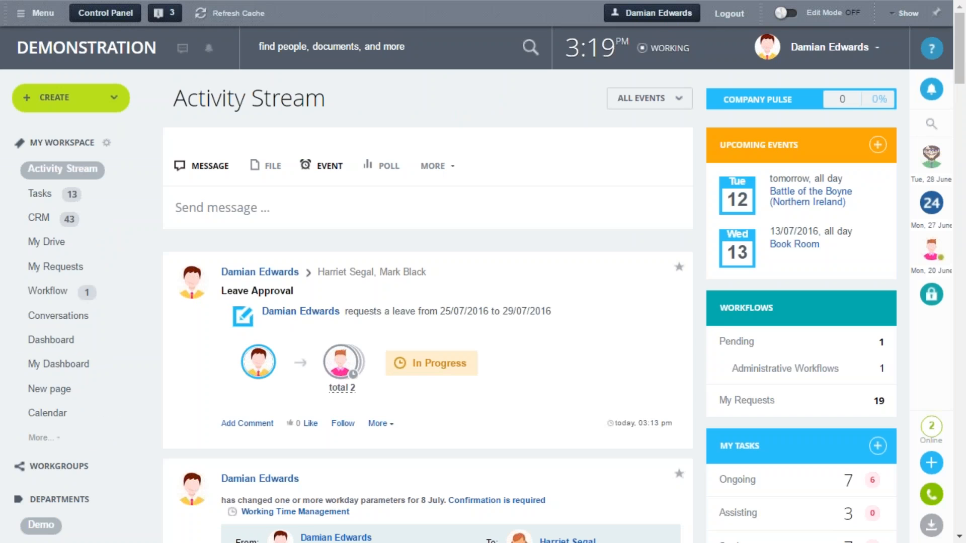
click(433, 168)
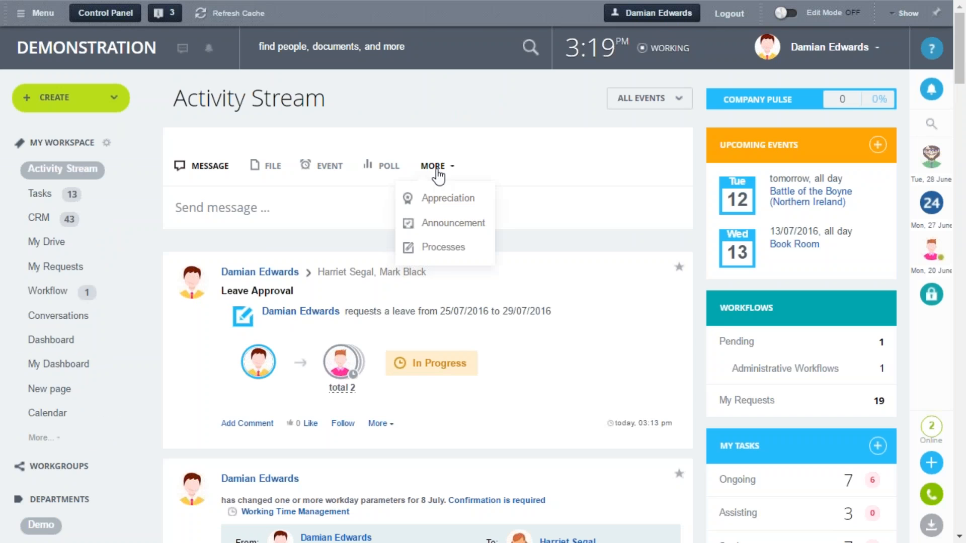
click(448, 248)
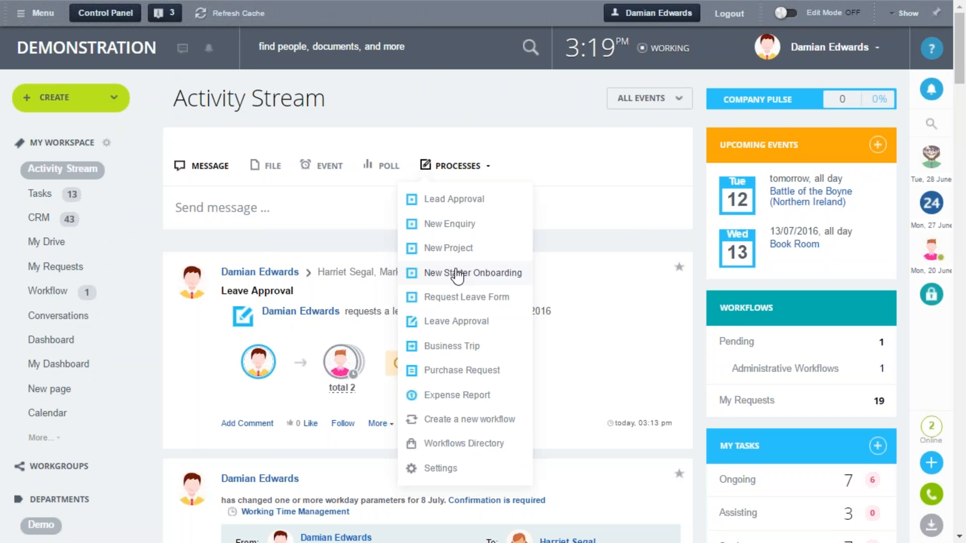
click(456, 275)
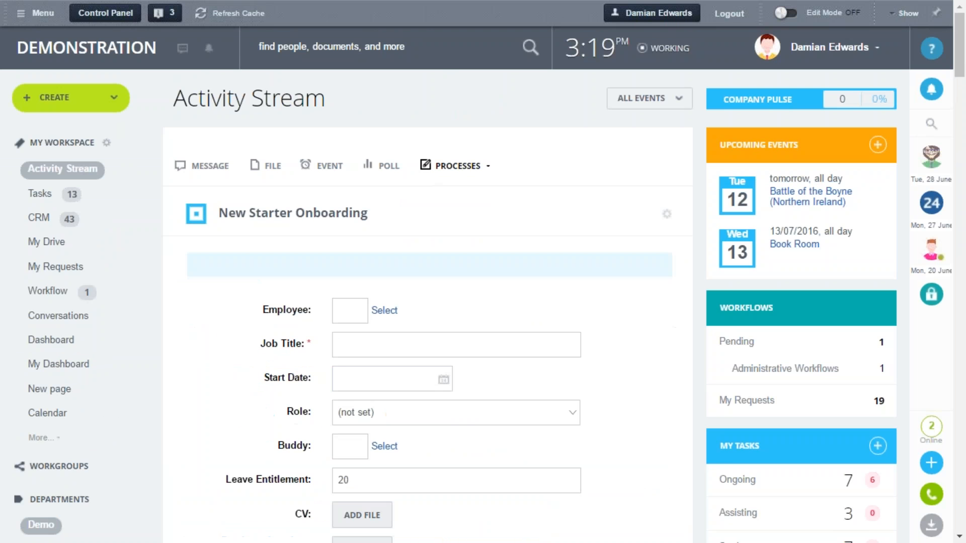
scroll(448, 280, down, 3)
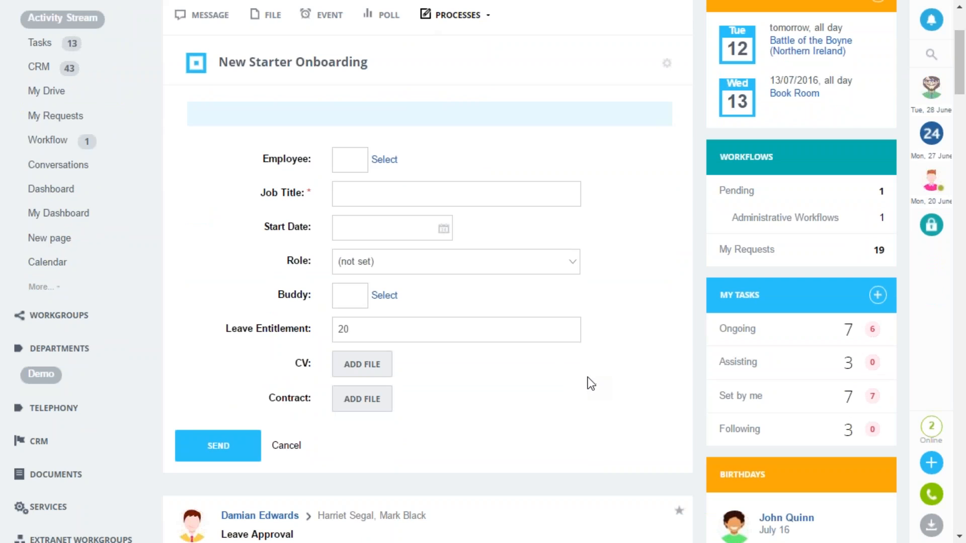
Choose the new employee from the recent users and enter PR as the job title in the onboarding form
click(385, 159)
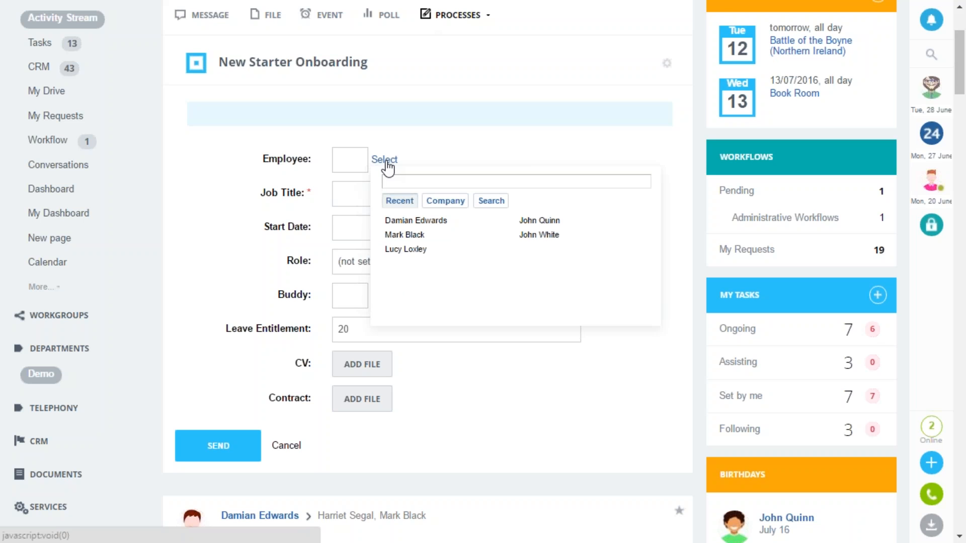
click(405, 249)
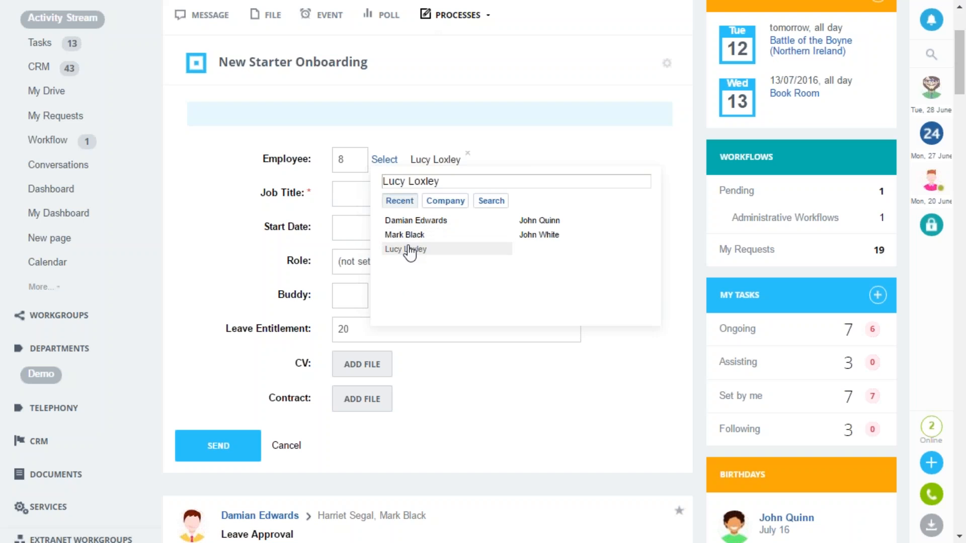
click(331, 187)
click(350, 191)
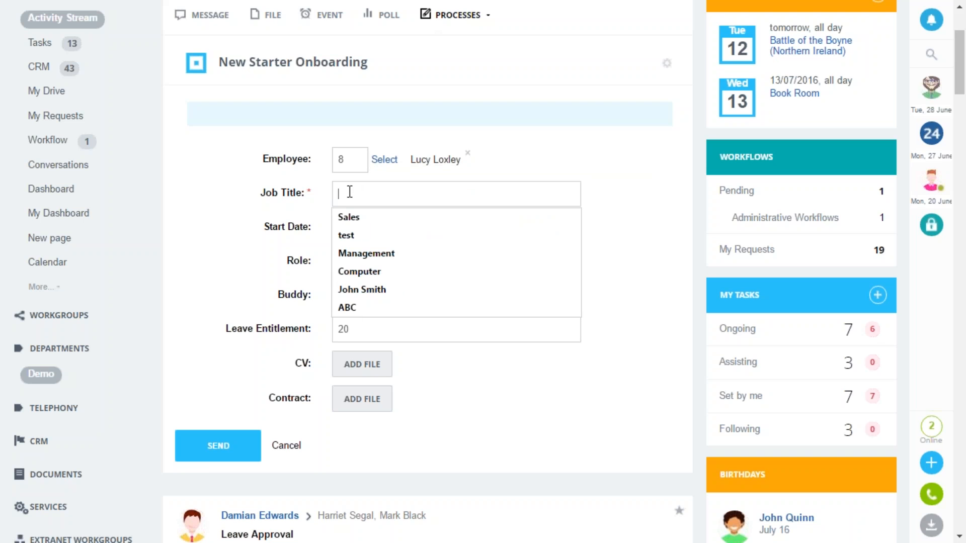
text(PR)
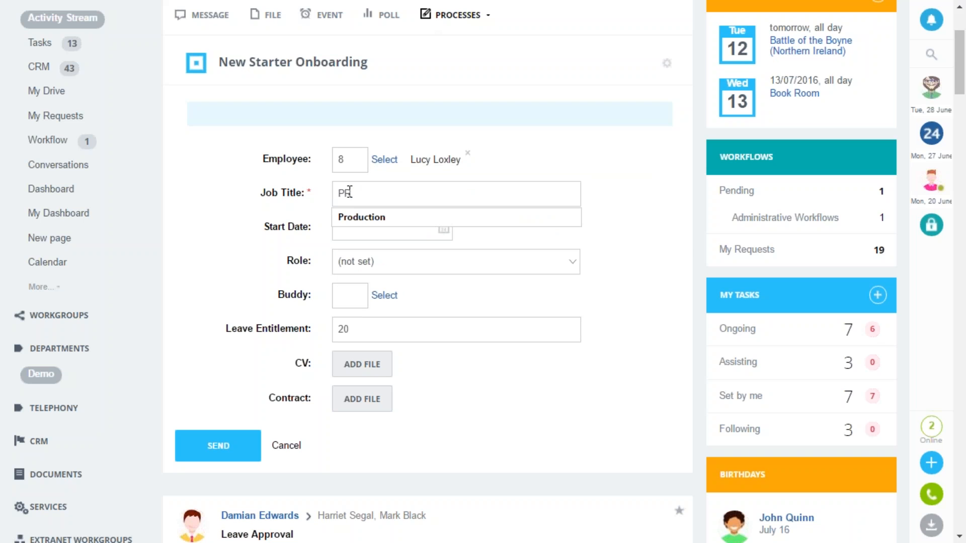
click(244, 224)
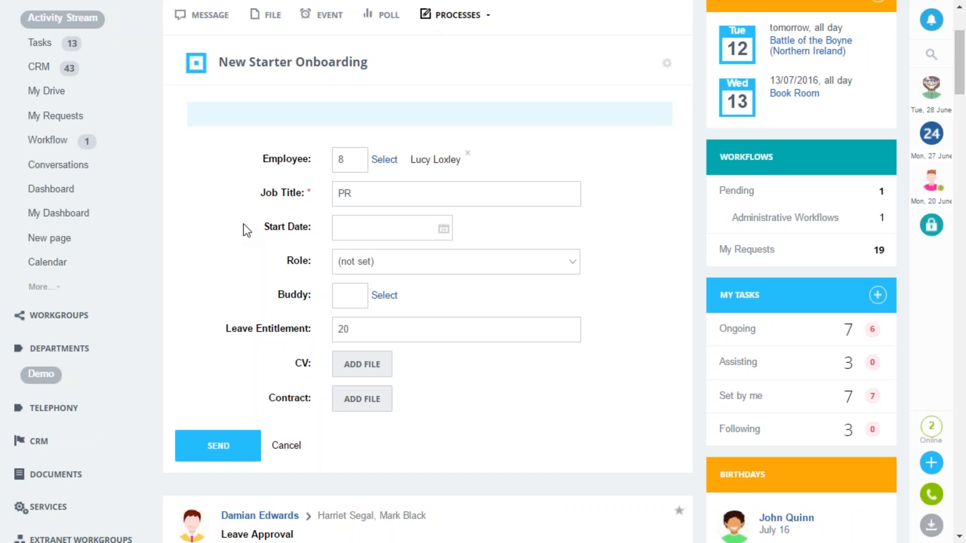
Set the start date to 01/08/2016 and the role to Manager, and choose a colleague as the buddy
click(443, 232)
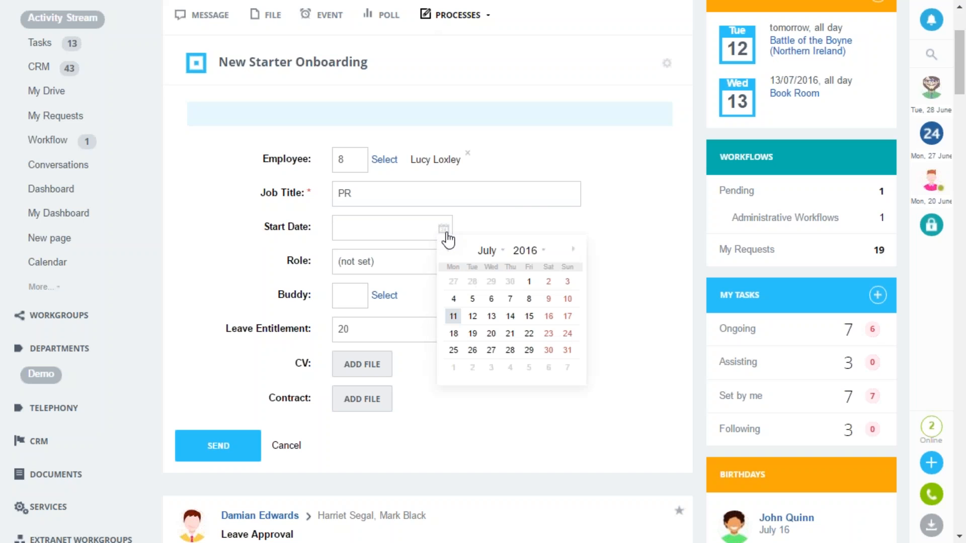
click(573, 249)
click(453, 282)
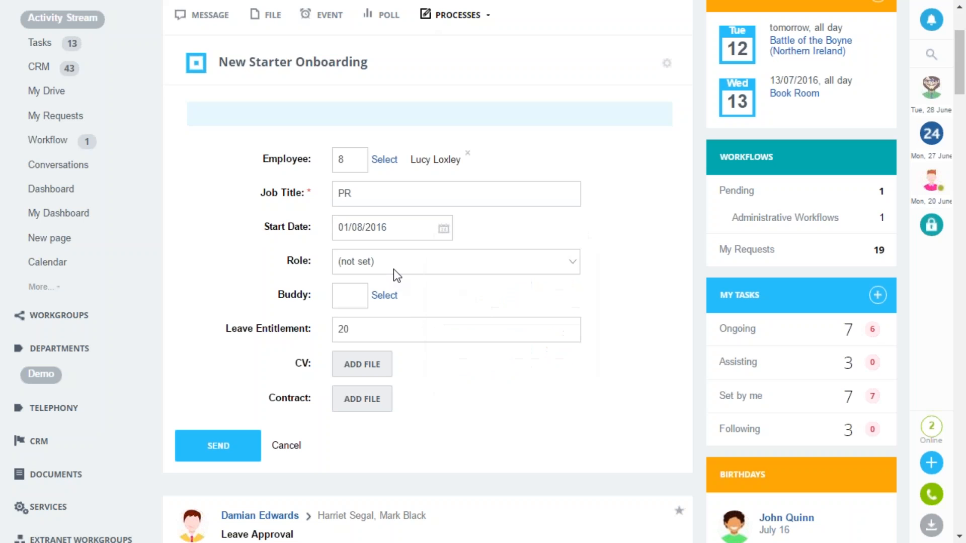
click(398, 264)
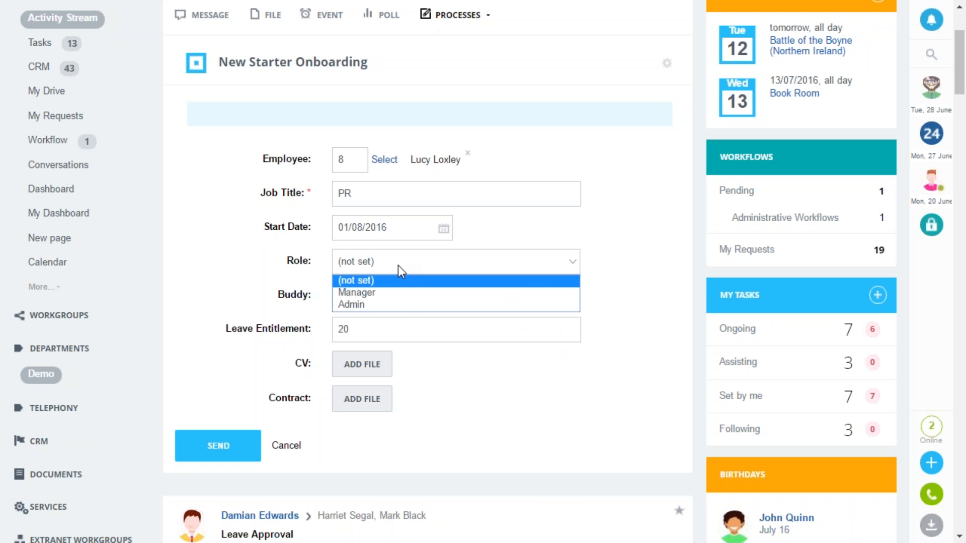
click(386, 298)
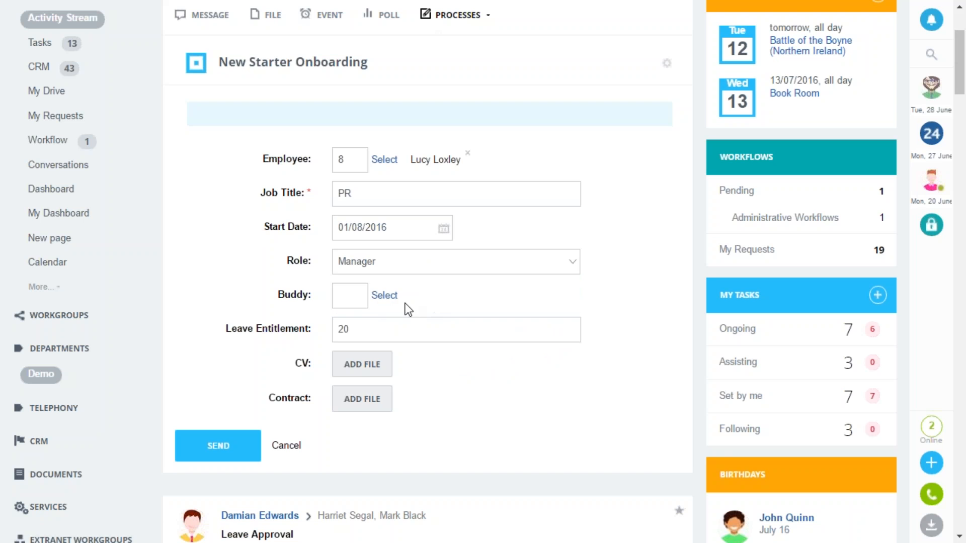
click(384, 296)
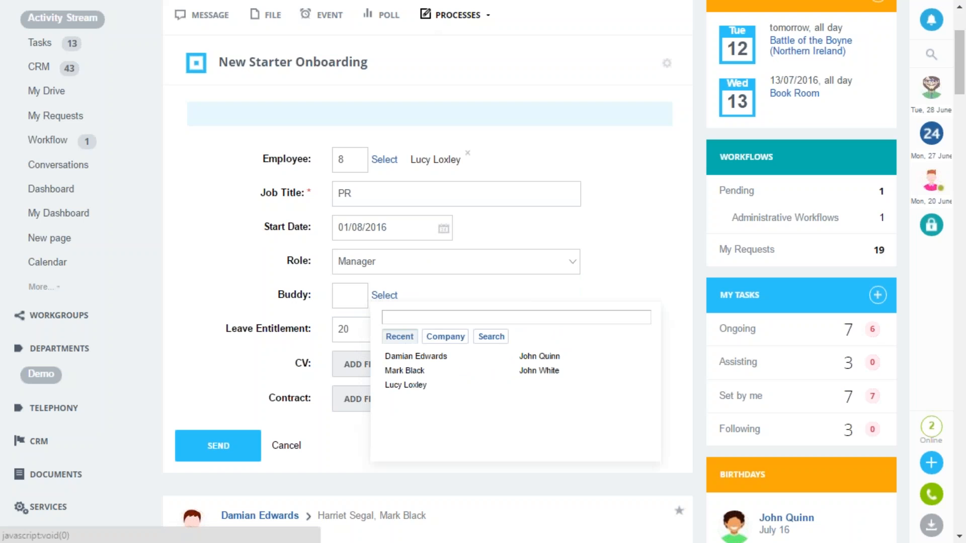
click(405, 372)
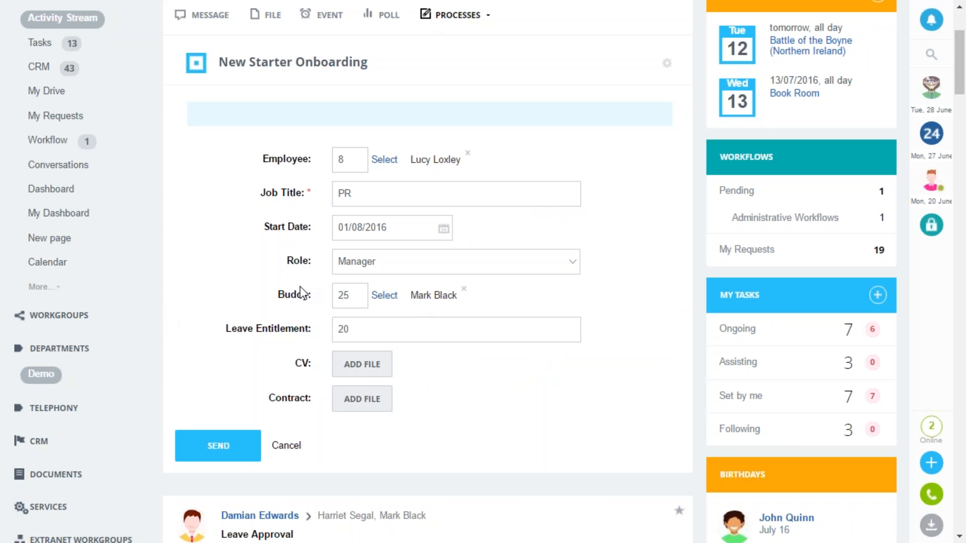
Attach Resume.pdf as the CV and Employment Contract.docx as the contract, and send the onboarding request
click(359, 367)
click(177, 136)
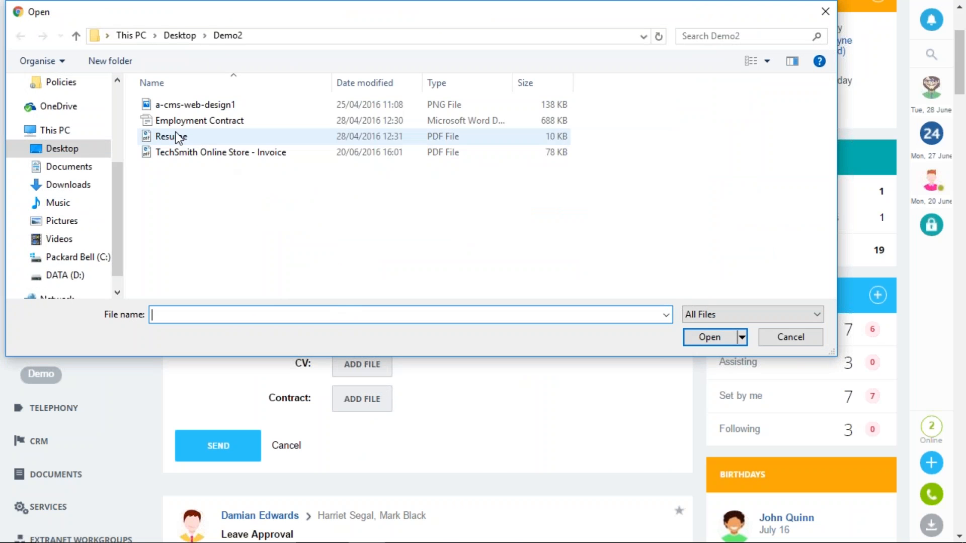
click(710, 337)
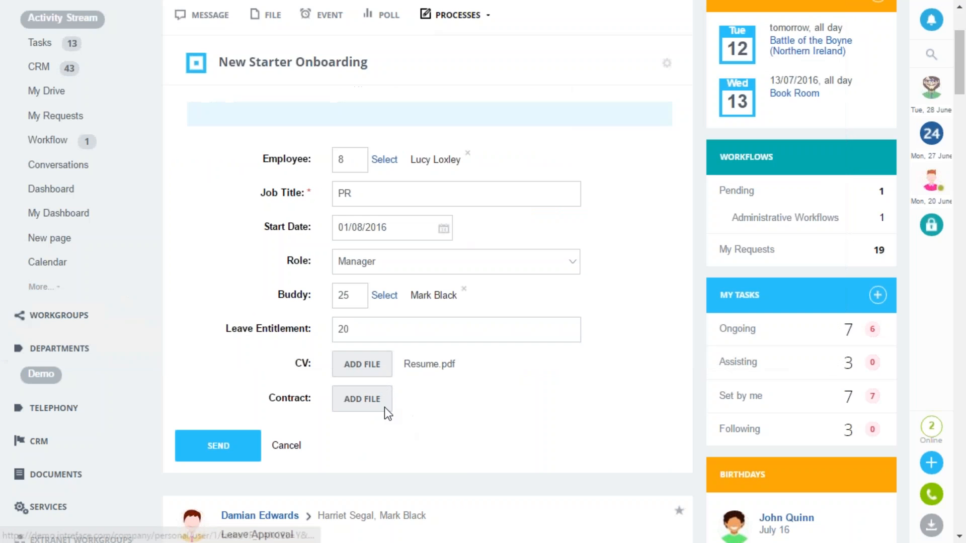
click(373, 403)
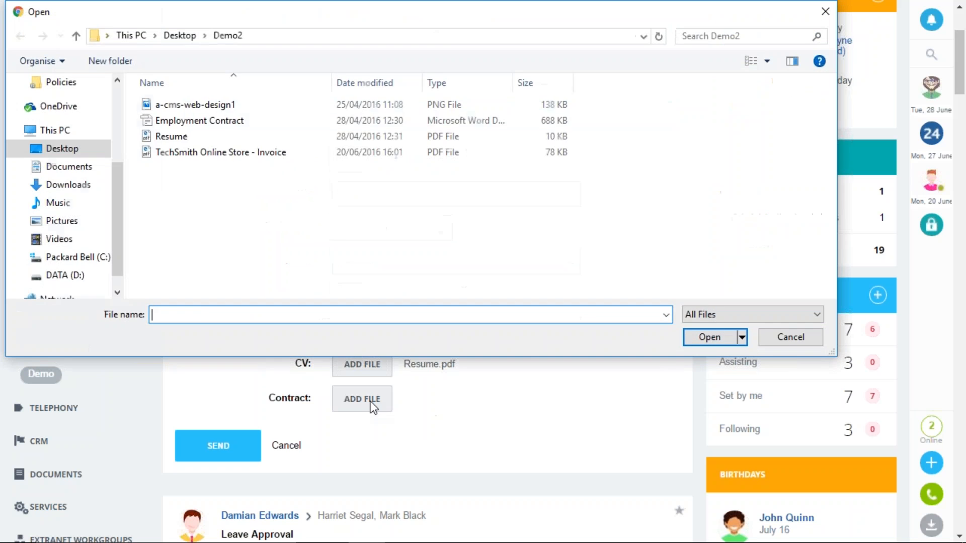
click(188, 126)
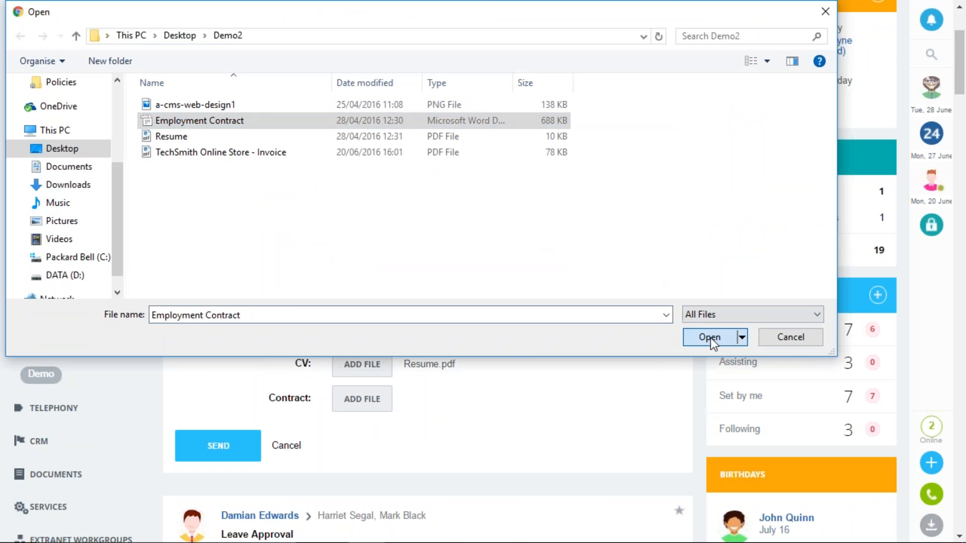
click(709, 337)
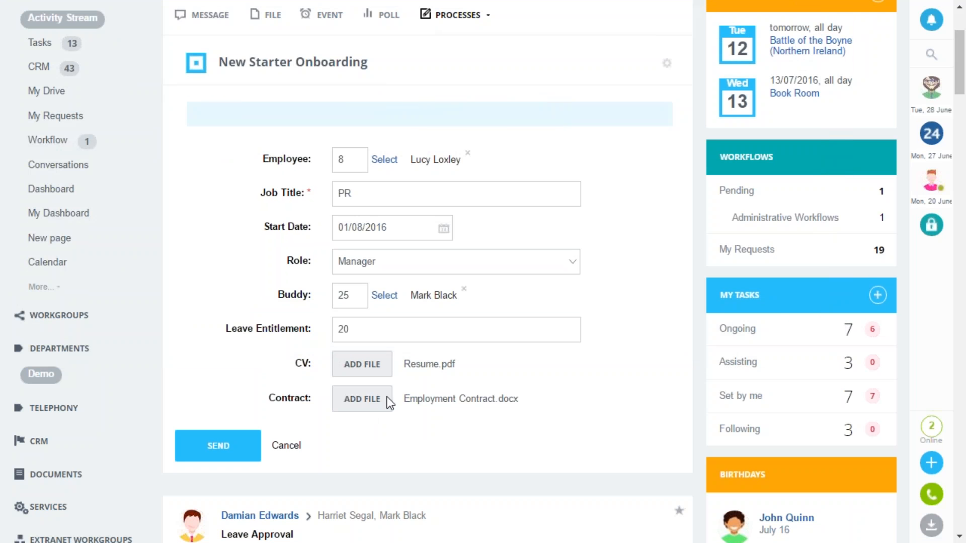
click(218, 446)
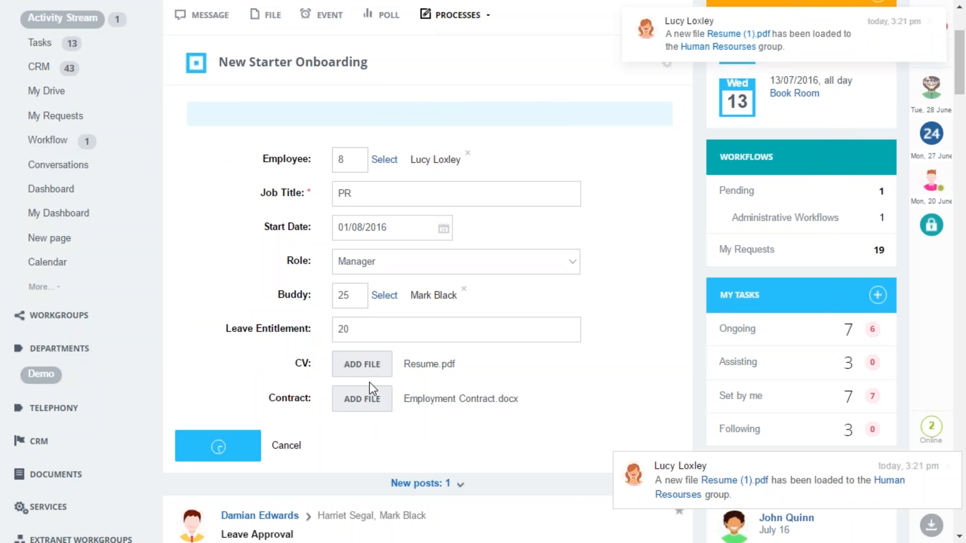
Go to the Human Resourses group from the new-file notification and view the CVs folder in the group's drive
scroll(369, 382, up, 3)
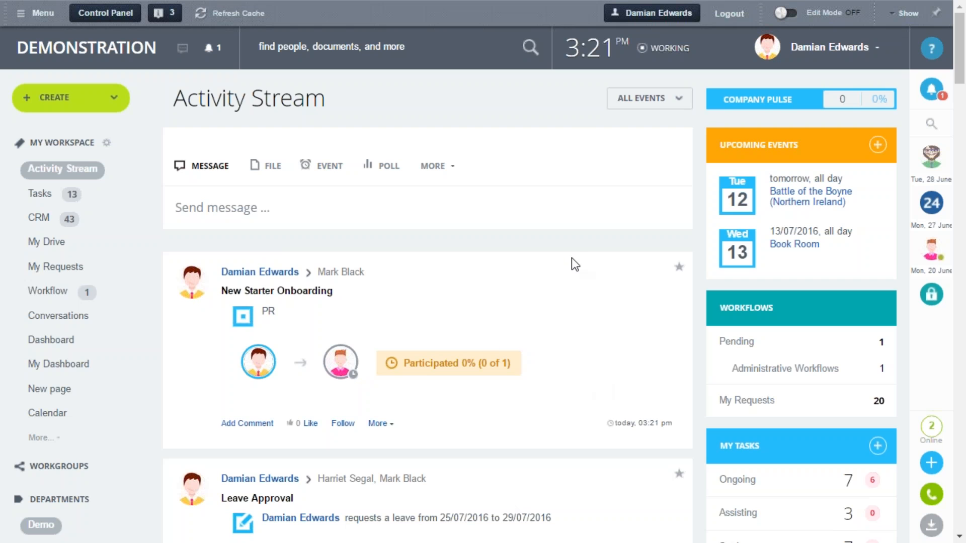
click(933, 92)
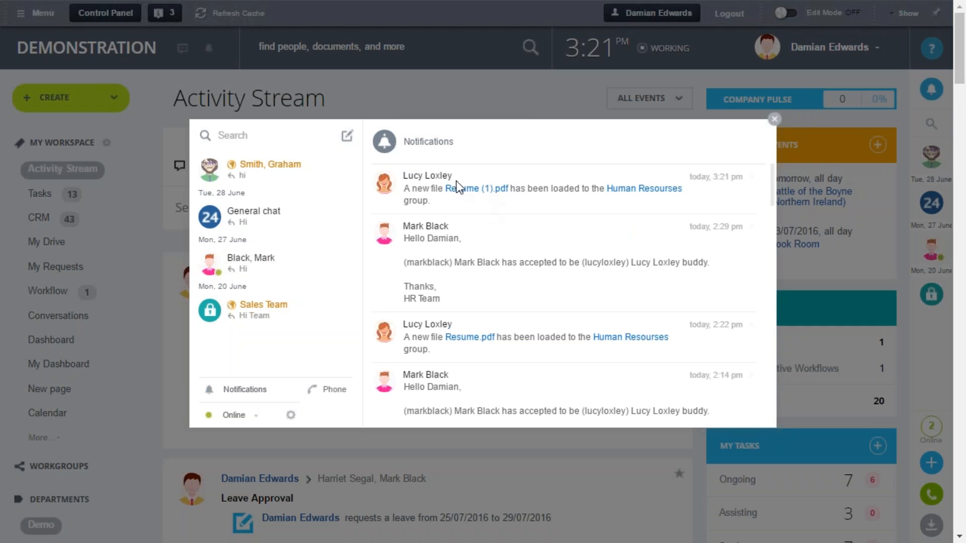
click(646, 189)
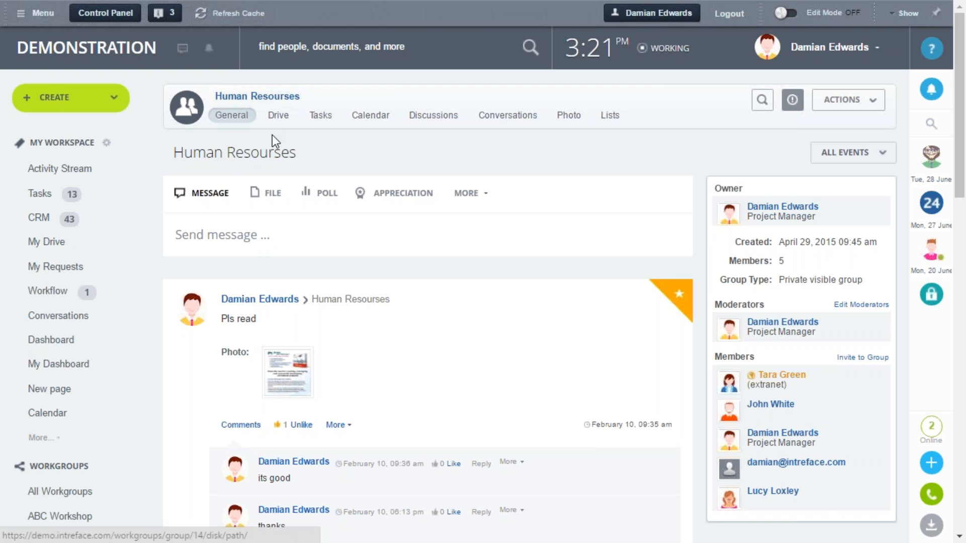
click(277, 121)
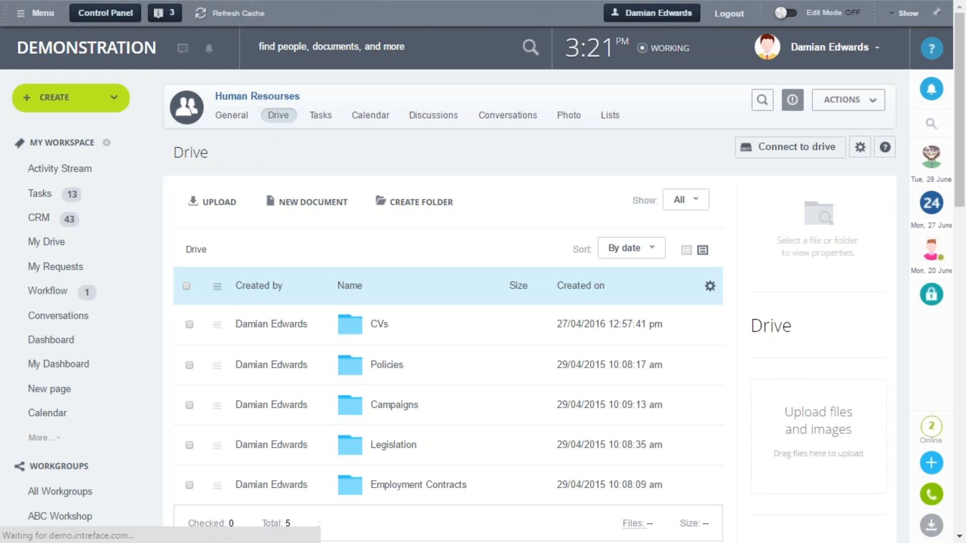
click(381, 324)
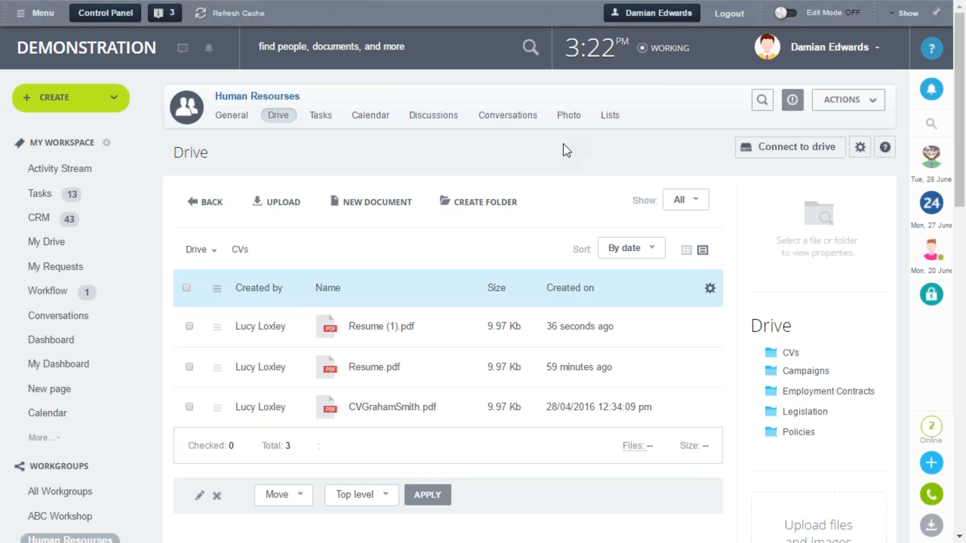
Show the Human Resourses group's General page again and reopen the CVs folder in its drive
click(232, 123)
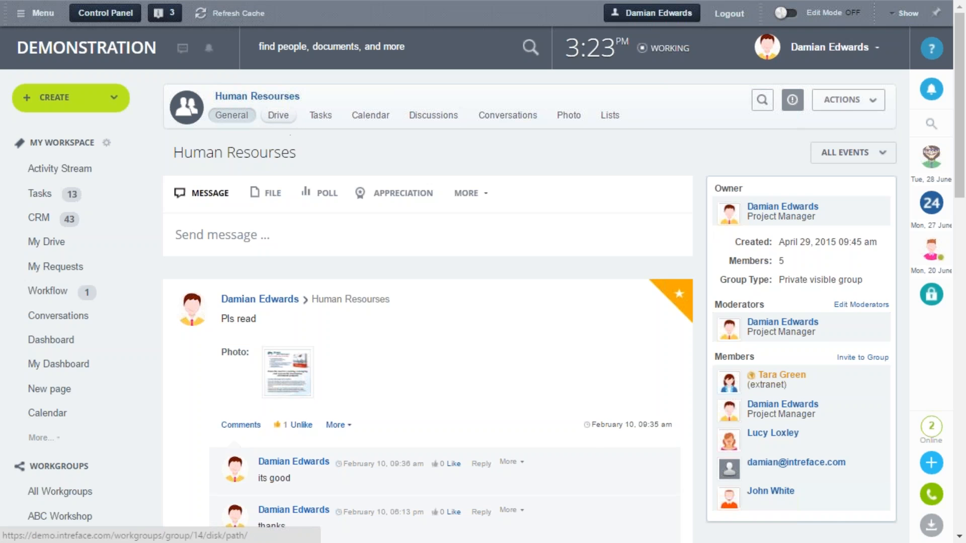
click(278, 115)
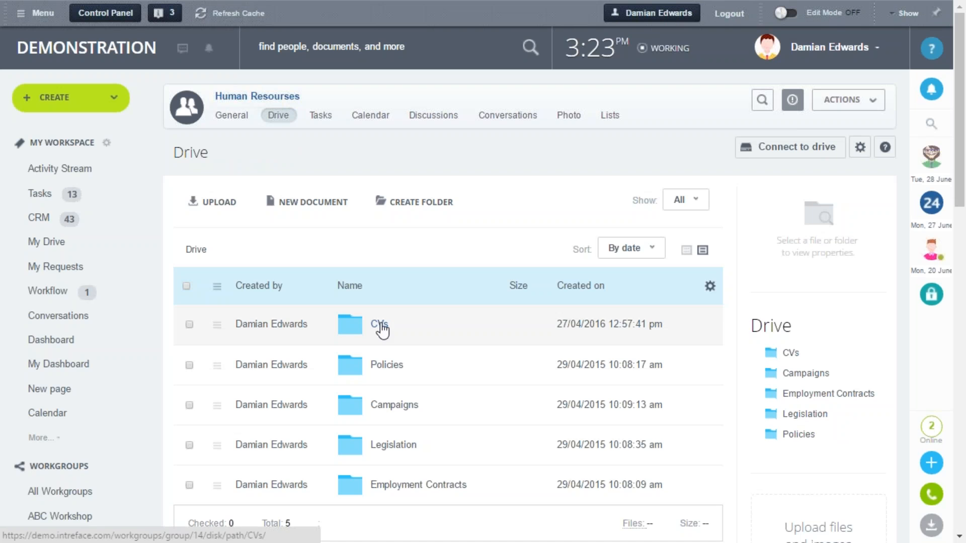
click(381, 327)
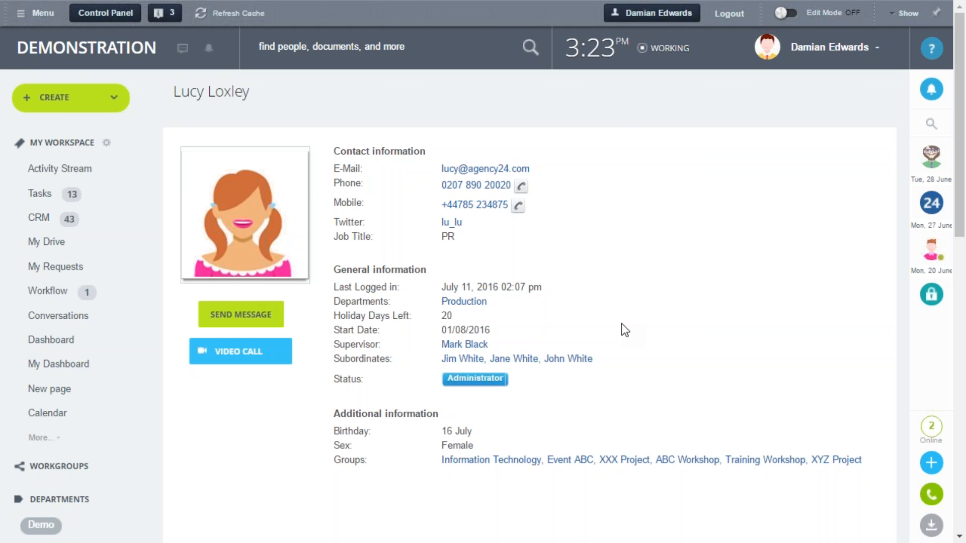
Read the full new-buddy task in the New Starter Onboarding post of the assigned buddy's Activity Stream
click(48, 174)
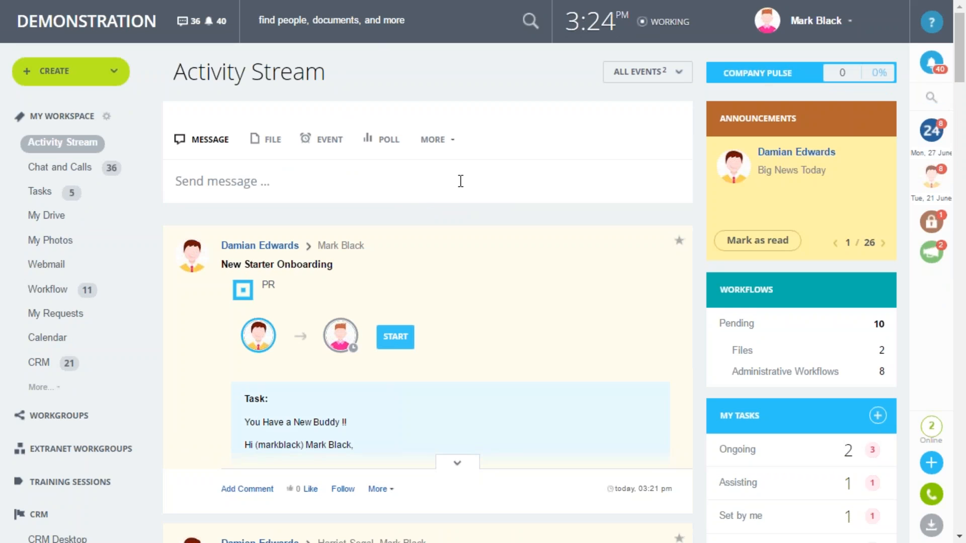
scroll(463, 403, down, 2)
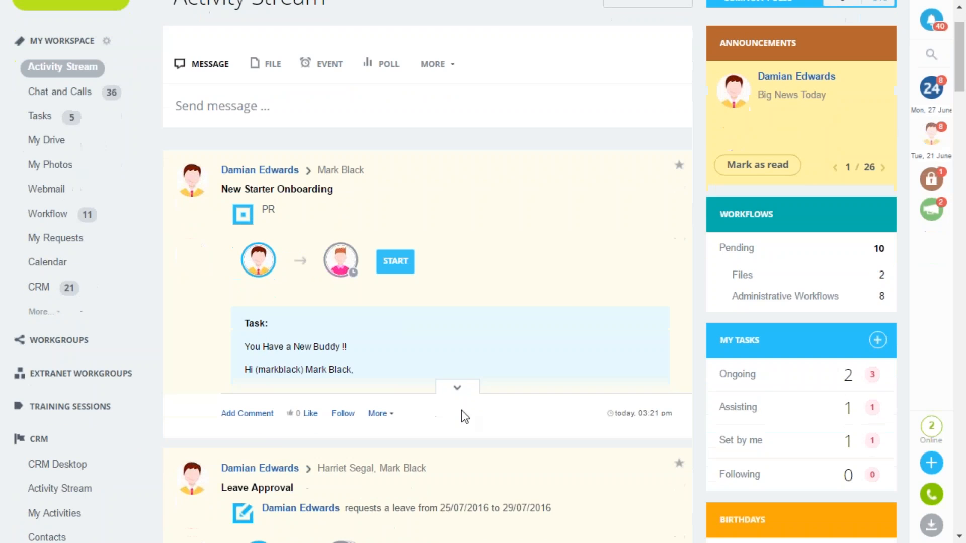
click(457, 388)
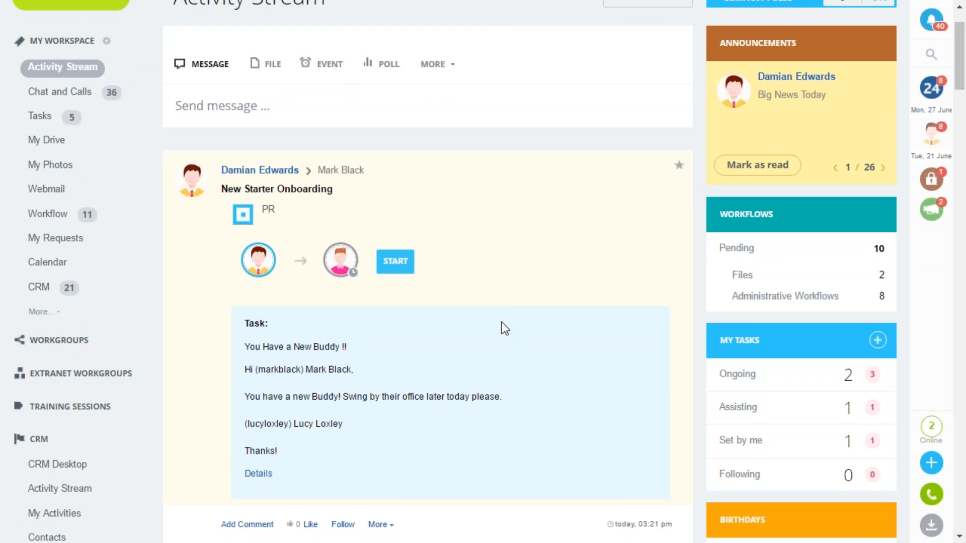
scroll(504, 328, up, 2)
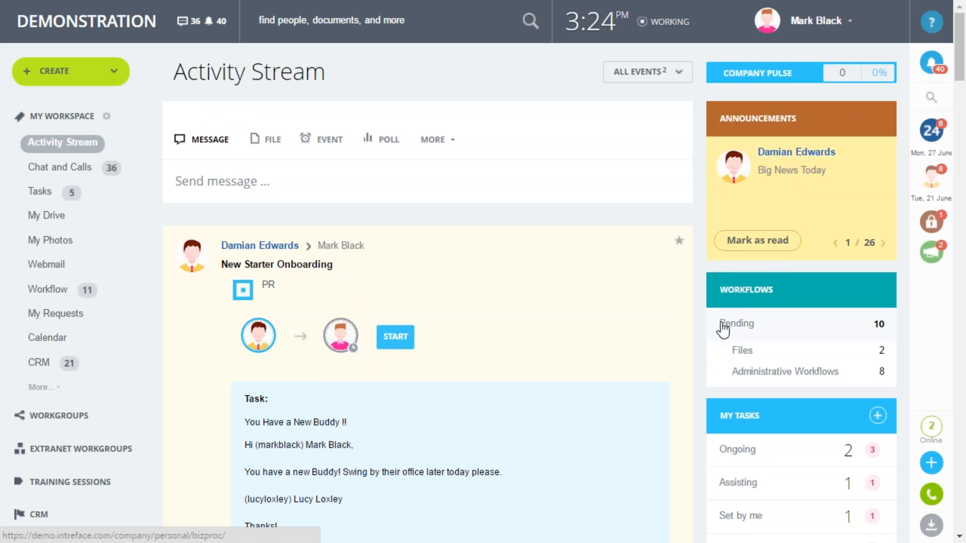
Accept the "You Have a New Buddy !!" request from the buddy's pending workflow assignments
click(776, 325)
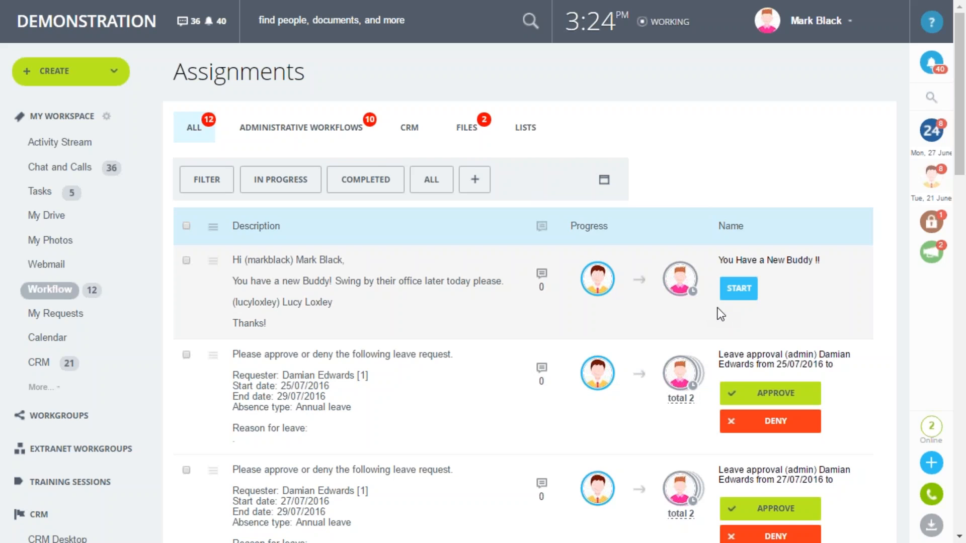
click(755, 291)
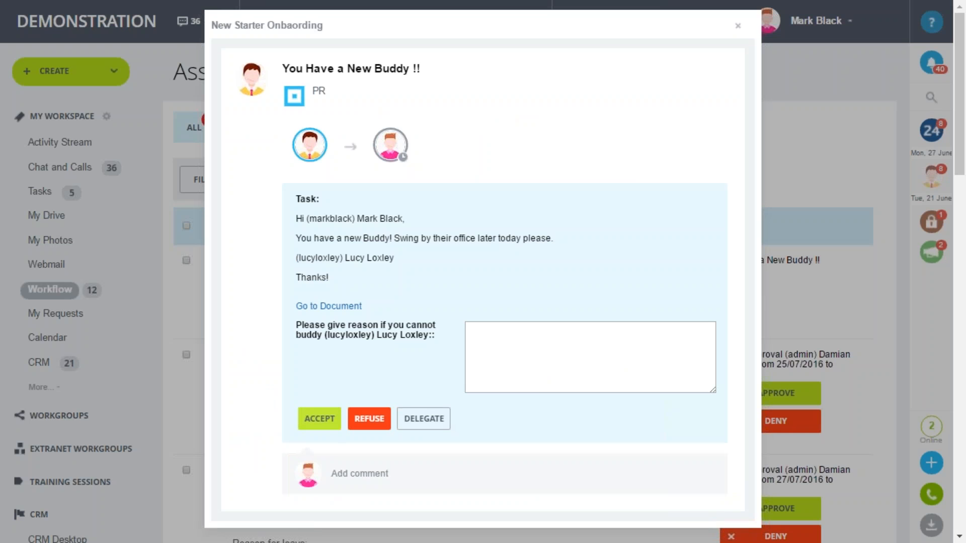
click(319, 420)
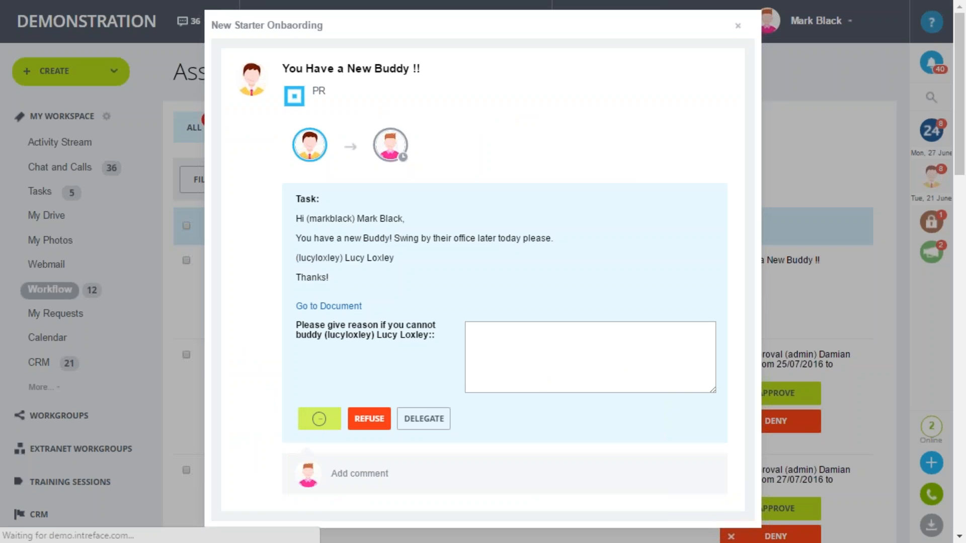
scroll(319, 417, down, 3)
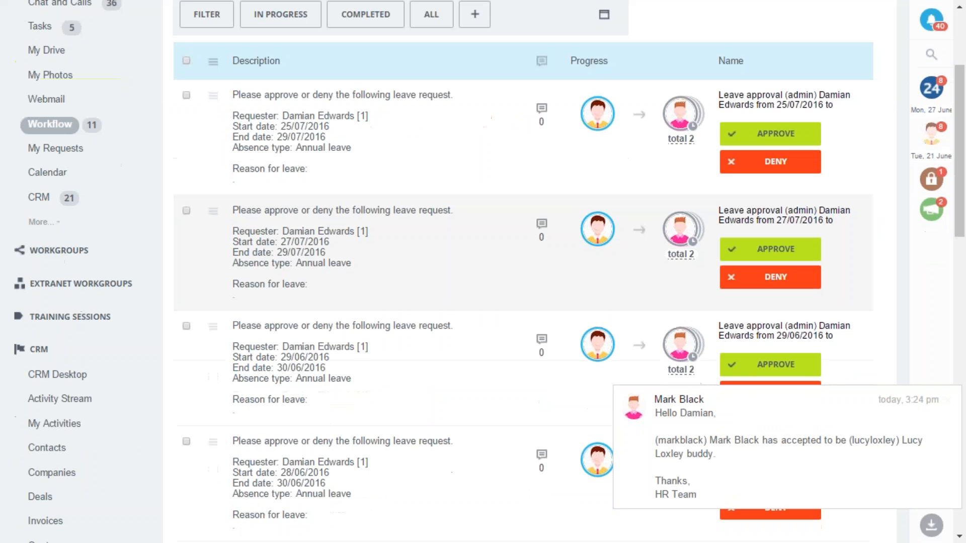
scroll(320, 416, up, 3)
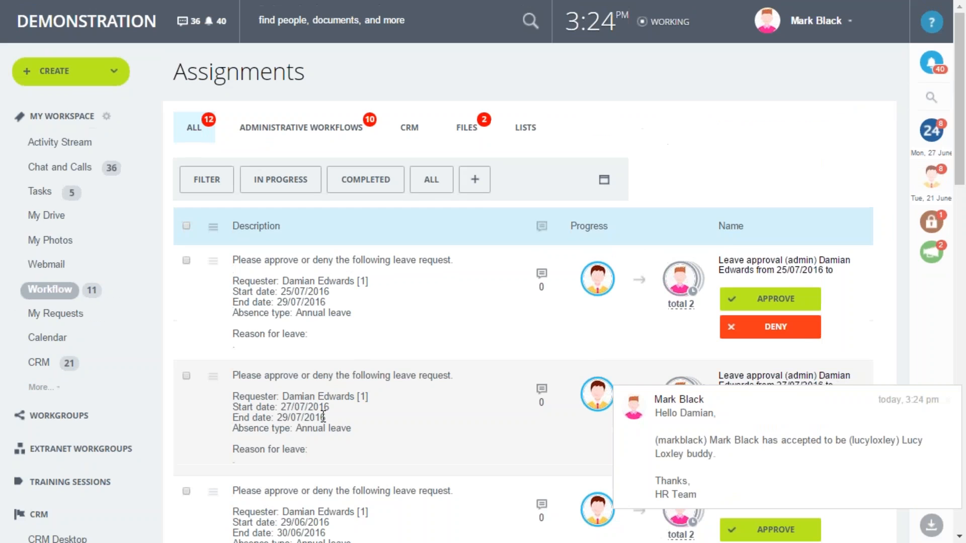
Switch back to the onboarding requester's account and read the buddy acceptance message in the notifications
key(alt+Tab)
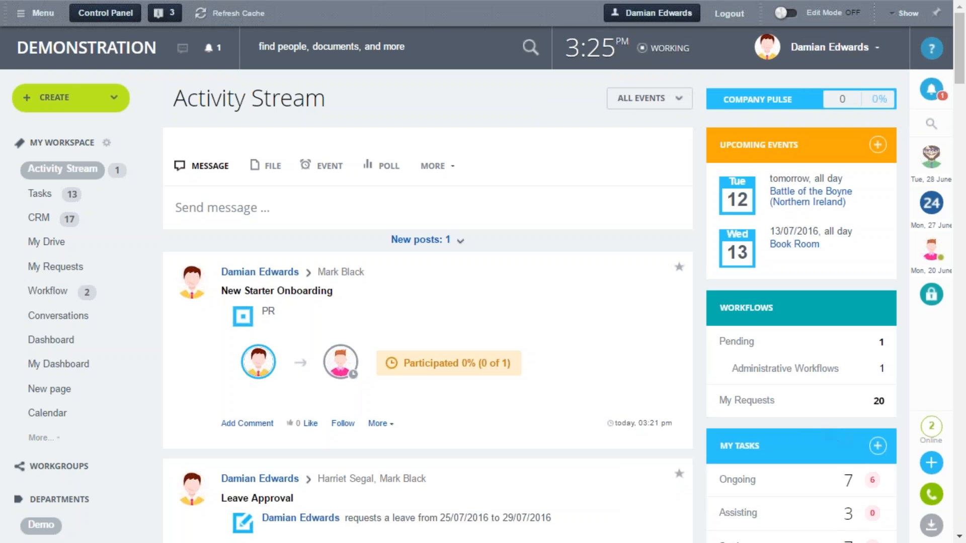
click(933, 92)
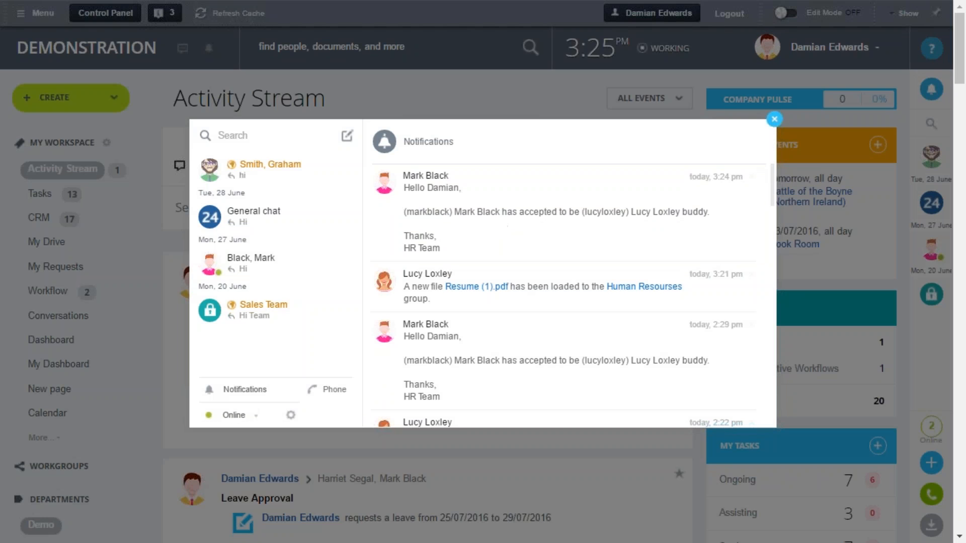
click(775, 121)
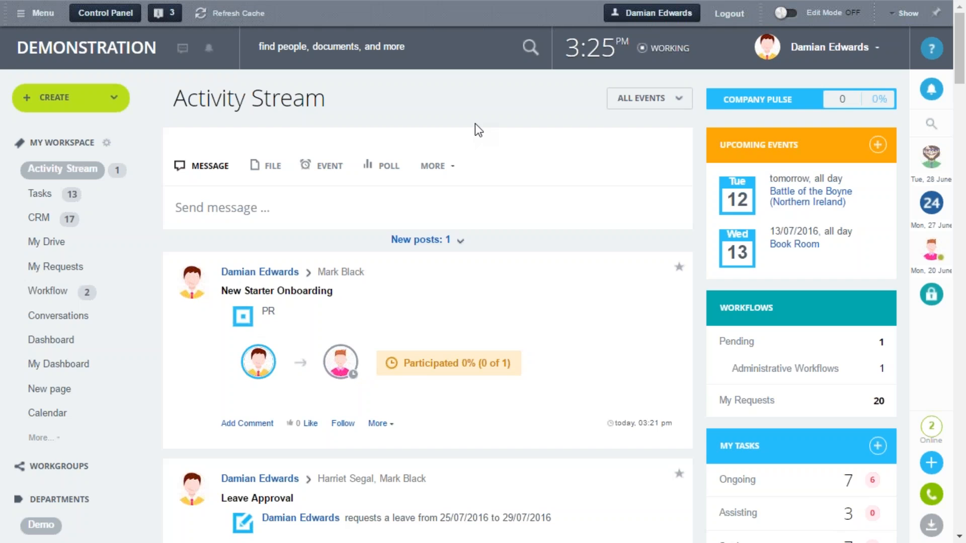
Load the new Activity Stream post and expand the induction booking task of the New Starter Onboarding request
click(424, 242)
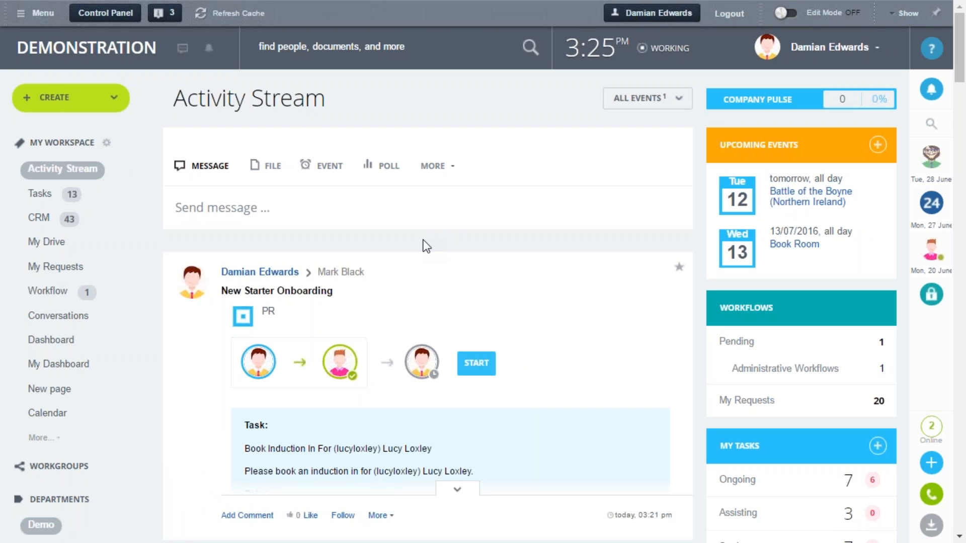
scroll(425, 240, down, 2)
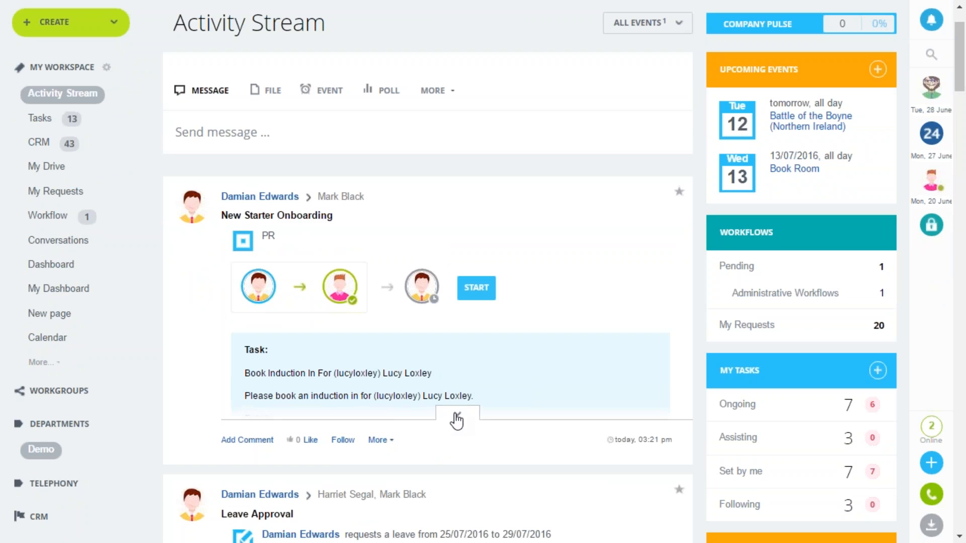
click(457, 419)
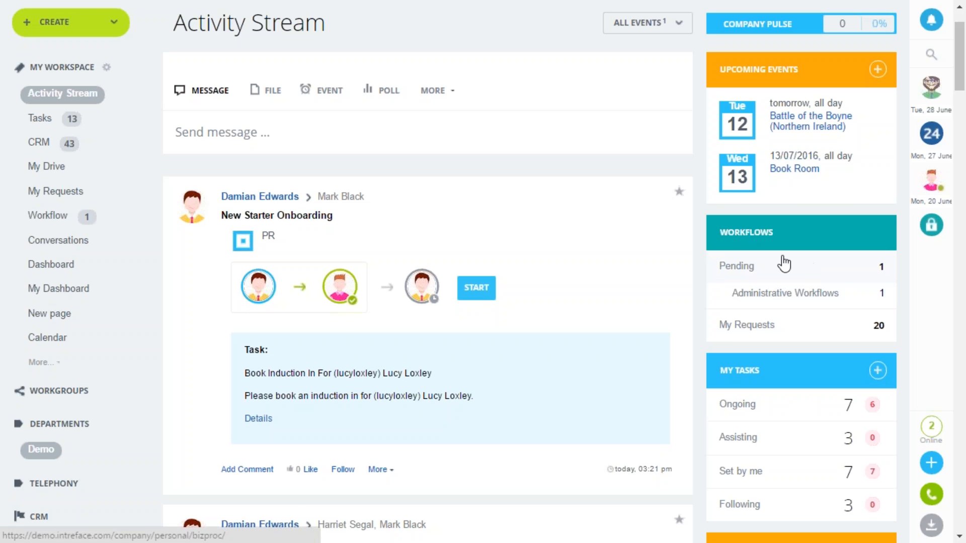
scroll(523, 374, up, 3)
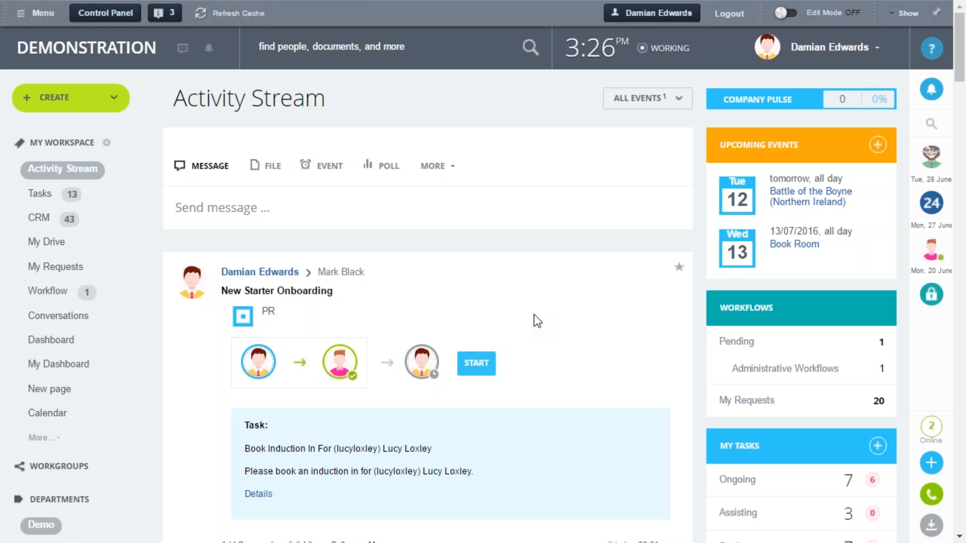
Open the settings of the New Starter Onboarding workflow from the list of all processes
click(450, 176)
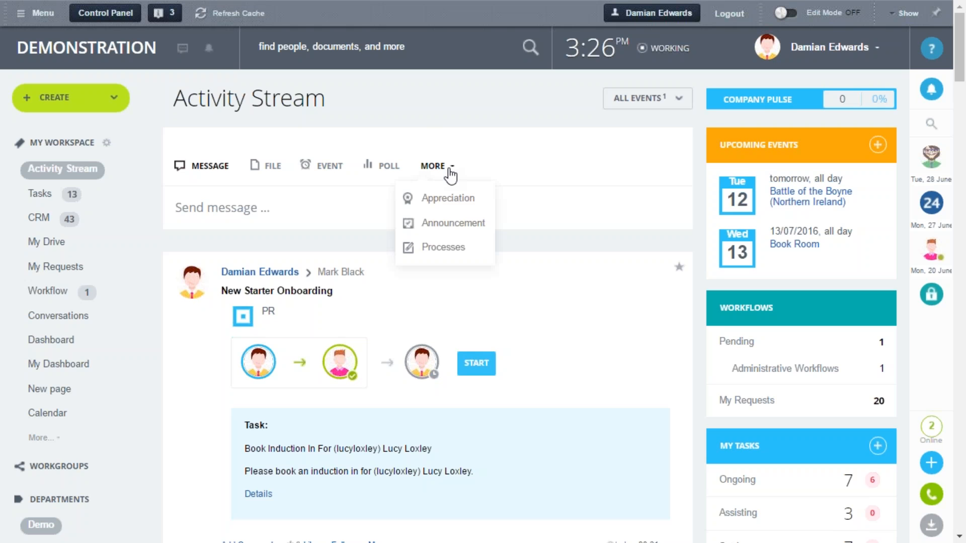
click(460, 250)
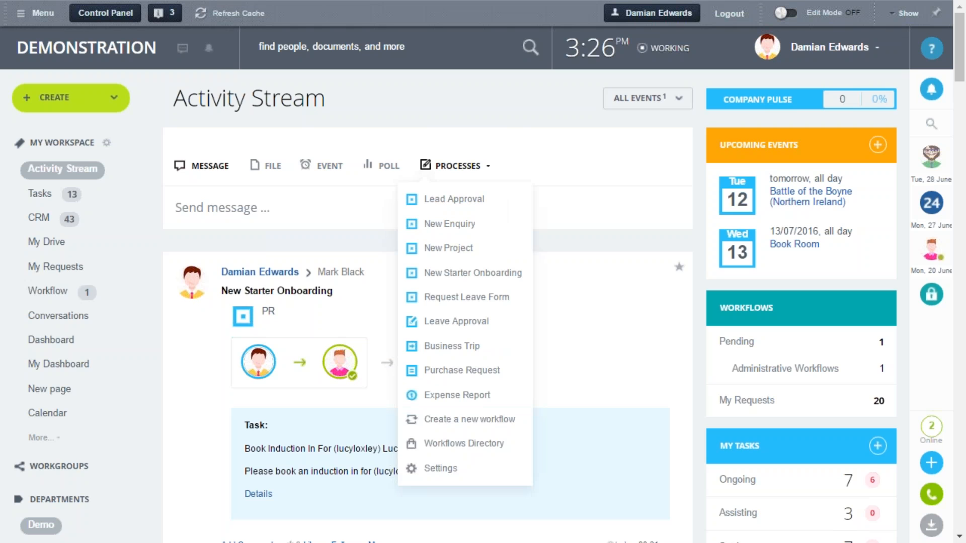
click(464, 471)
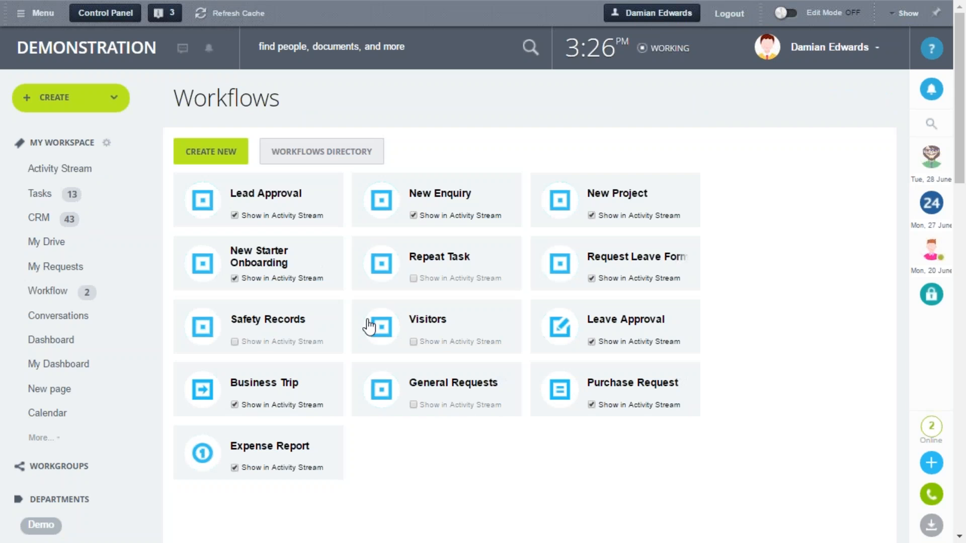
click(280, 261)
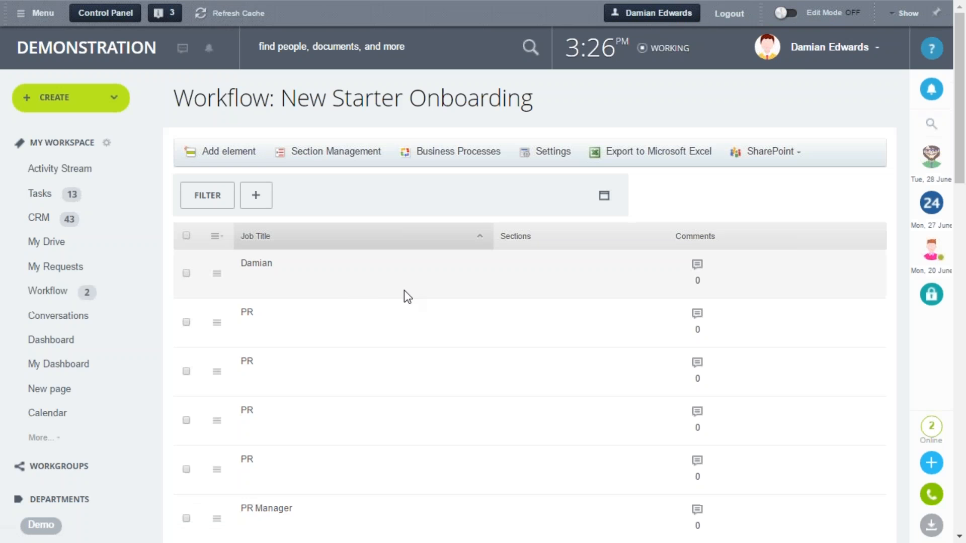
click(547, 157)
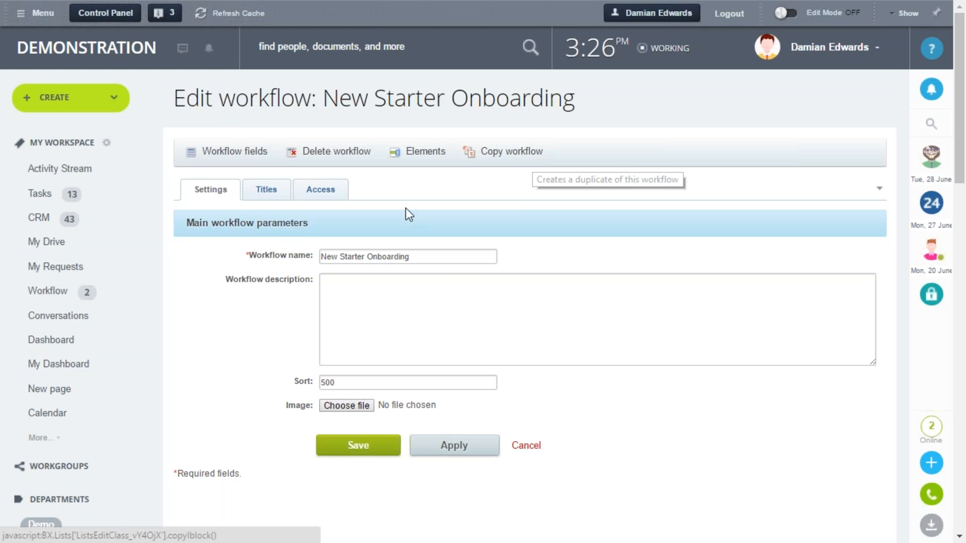
View the workflow's access permissions and try picking all HR department employees as an additional entry
click(328, 201)
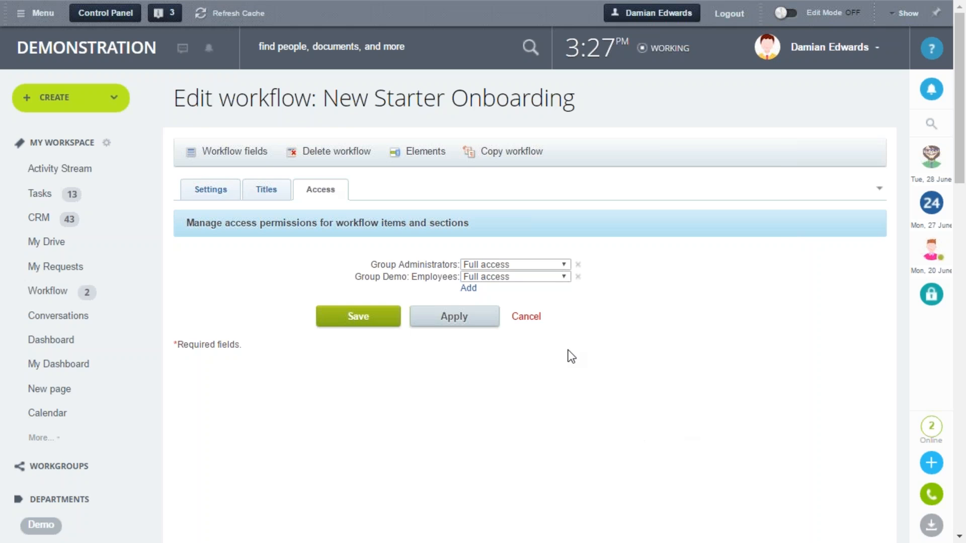
click(468, 289)
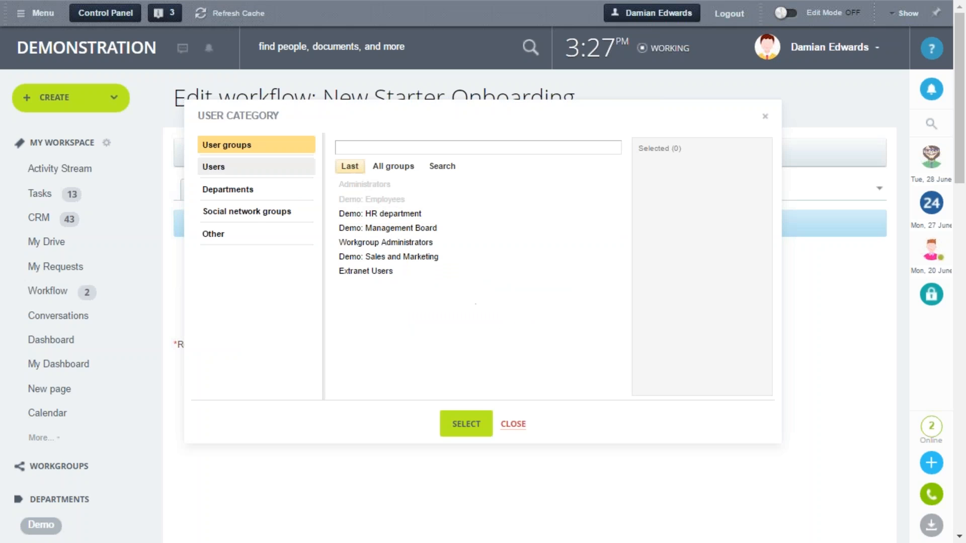
click(254, 191)
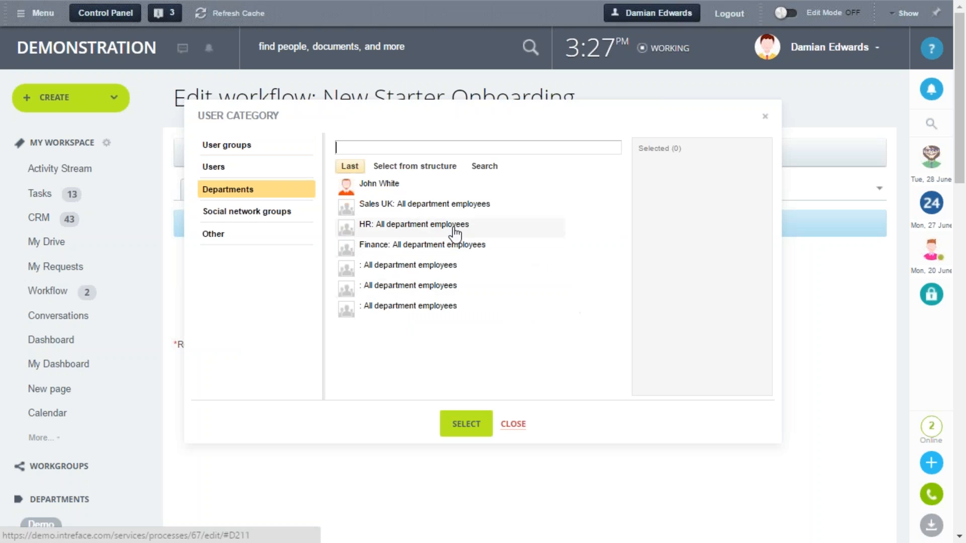
click(420, 232)
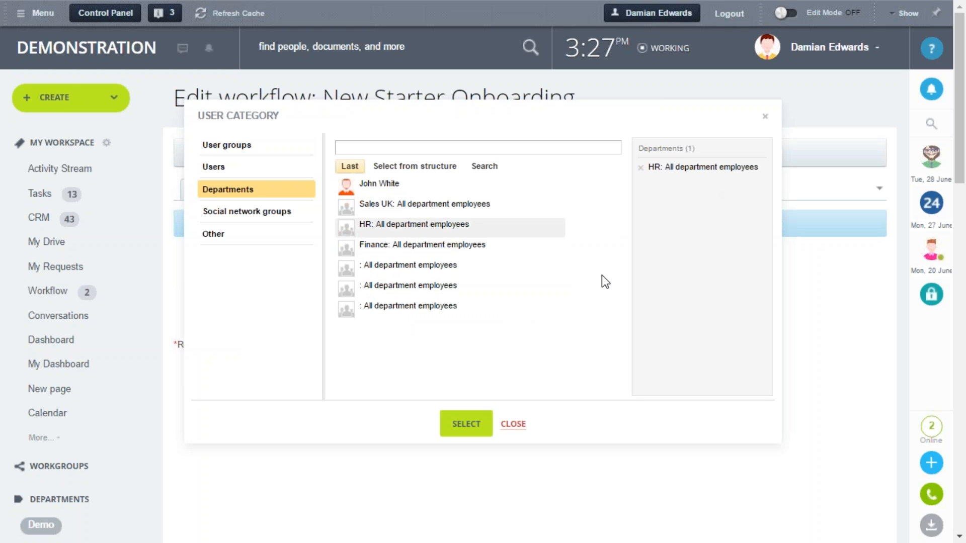
click(513, 424)
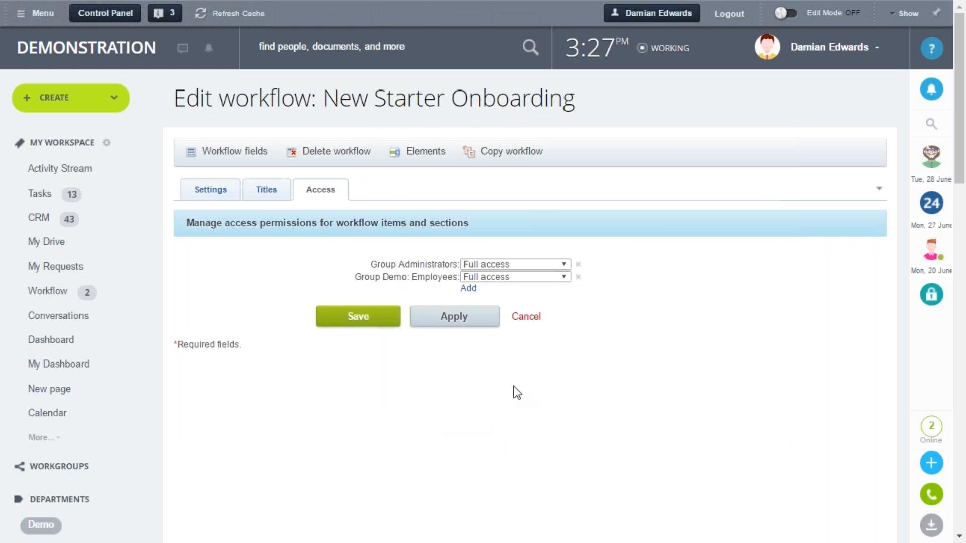
Examine the New Starter Onboarding workflow's fields, including their types and which are required
click(227, 157)
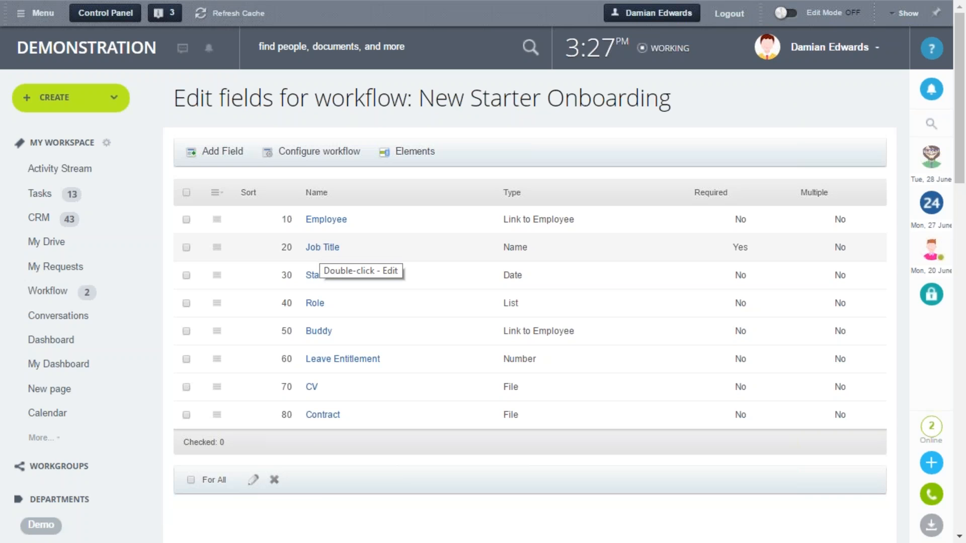
scroll(324, 248, down, 1)
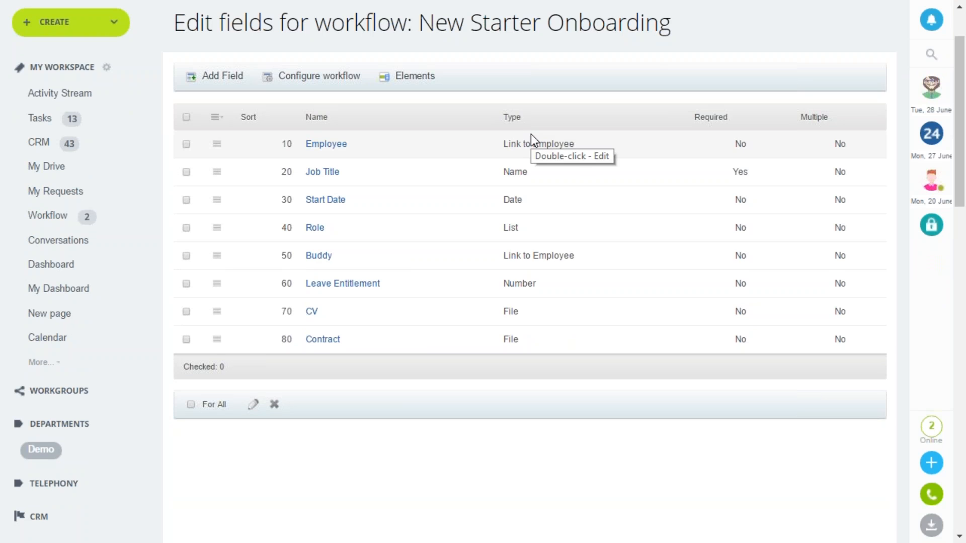
scroll(530, 133, up, 2)
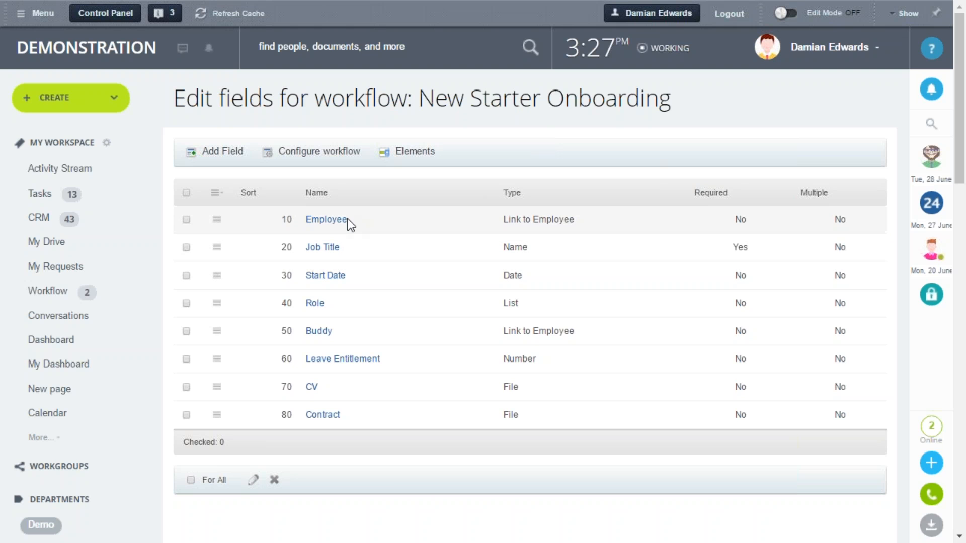
scroll(351, 225, down, 2)
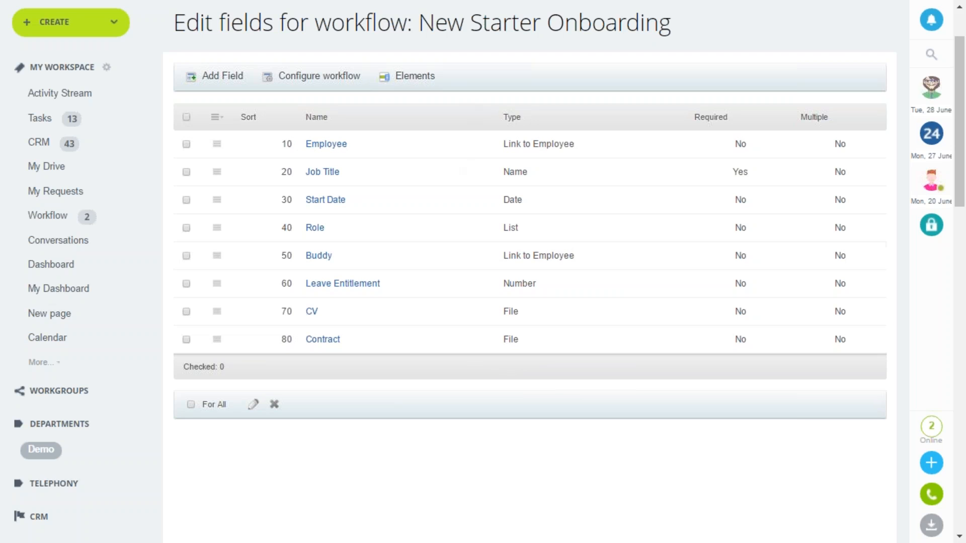
Open the New Starter Onbaording business process template and view the parameters of its Contract email action
click(416, 80)
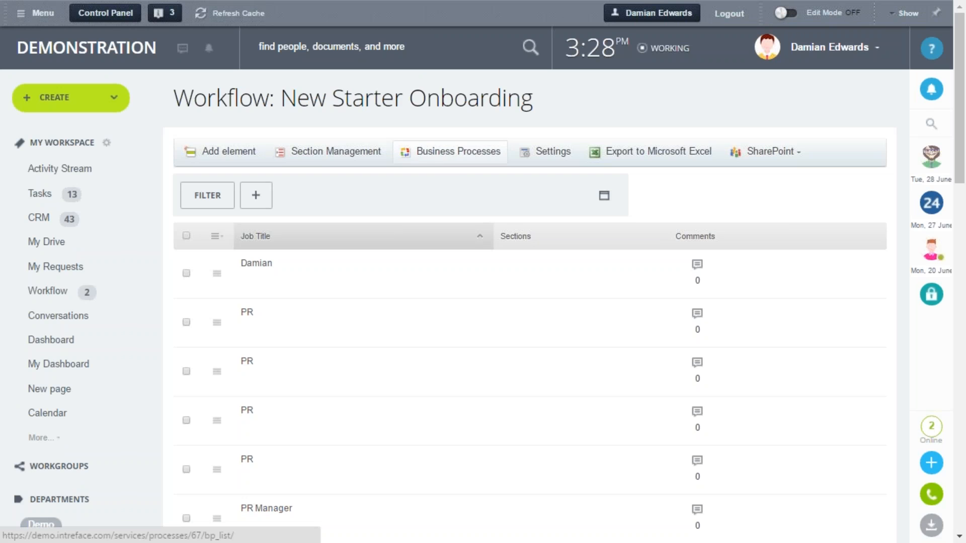
click(451, 156)
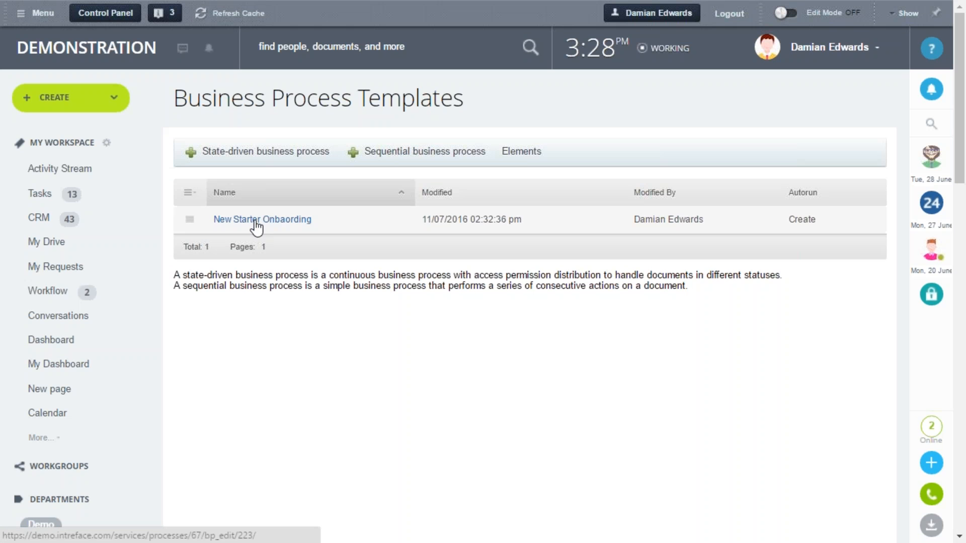
click(255, 222)
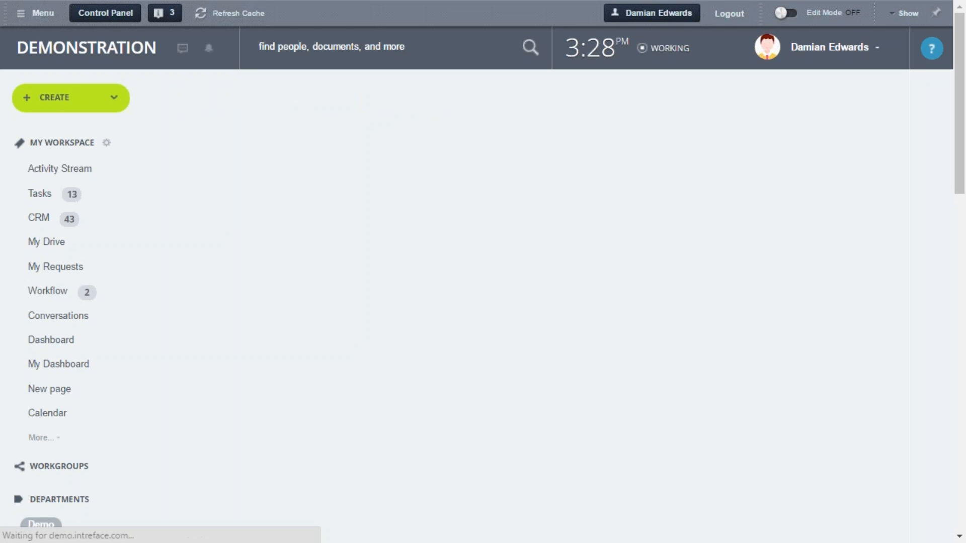
scroll(255, 222, down, 2)
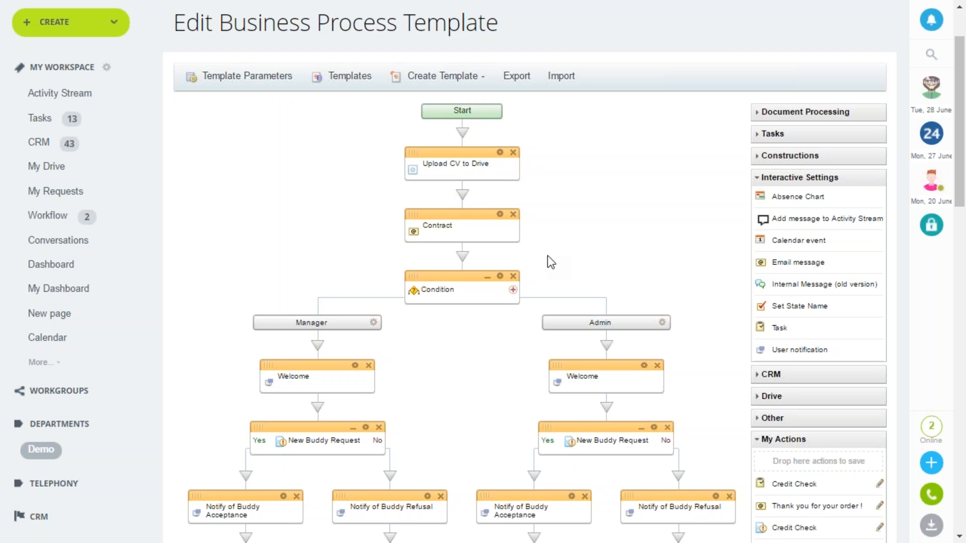
click(499, 214)
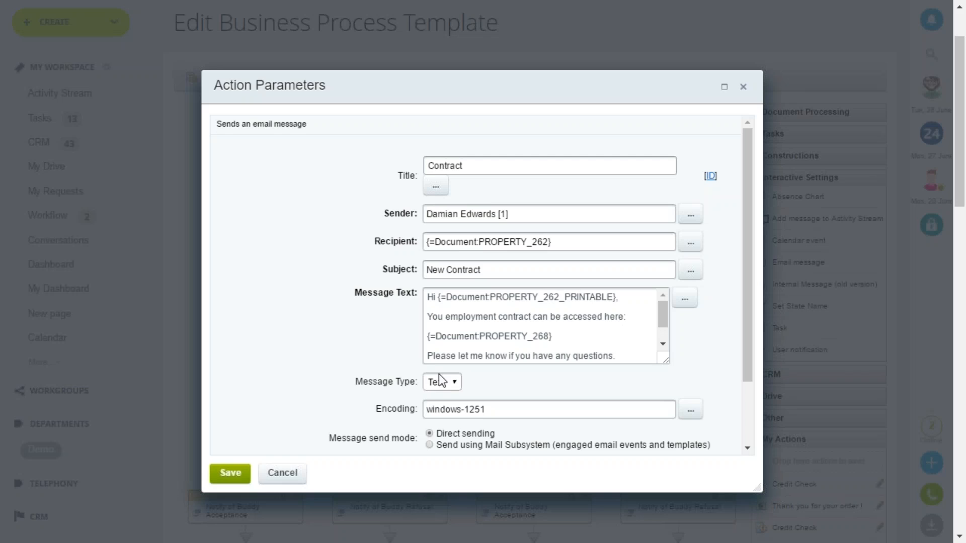
Check the Contract email's message type options and enlarge the message text box to read the whole message
click(455, 381)
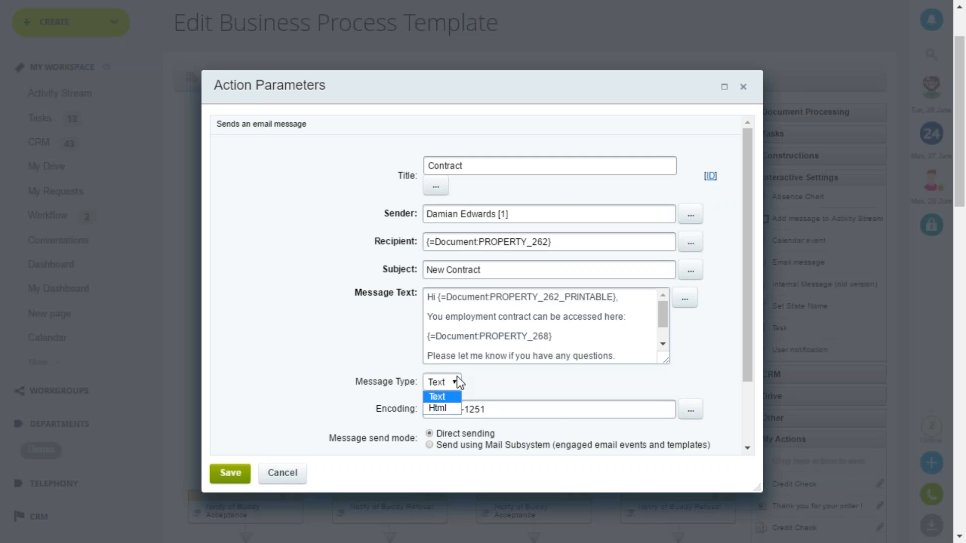
click(483, 395)
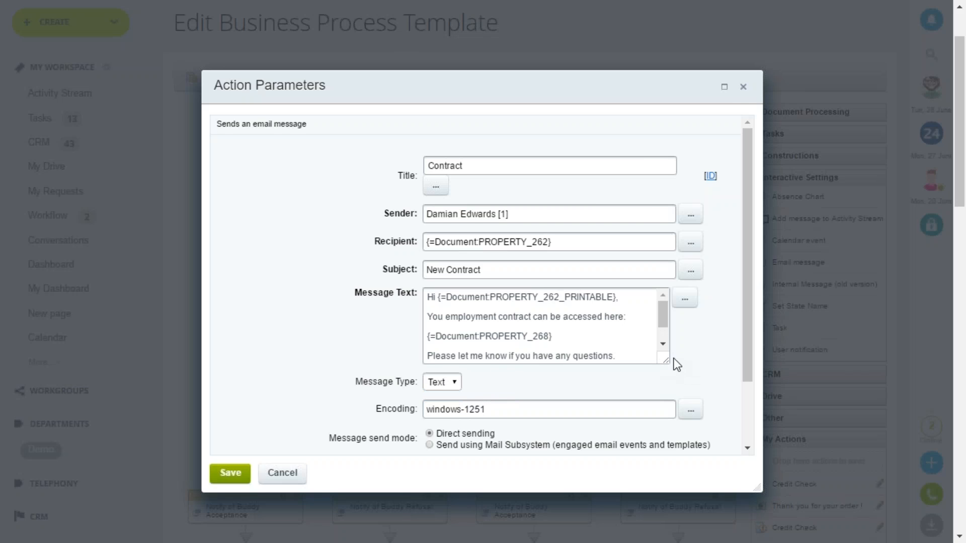
drag(664, 362, 657, 400)
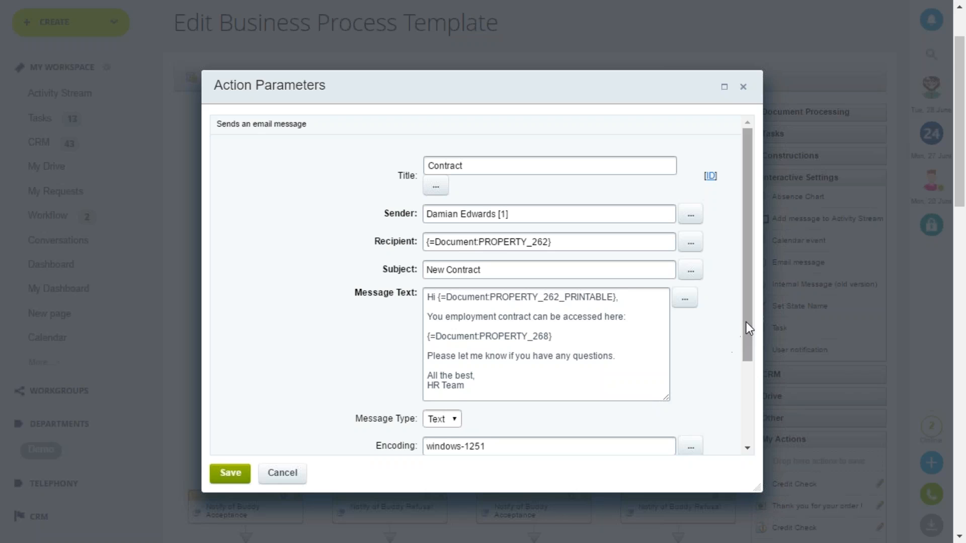
drag(749, 323, 749, 347)
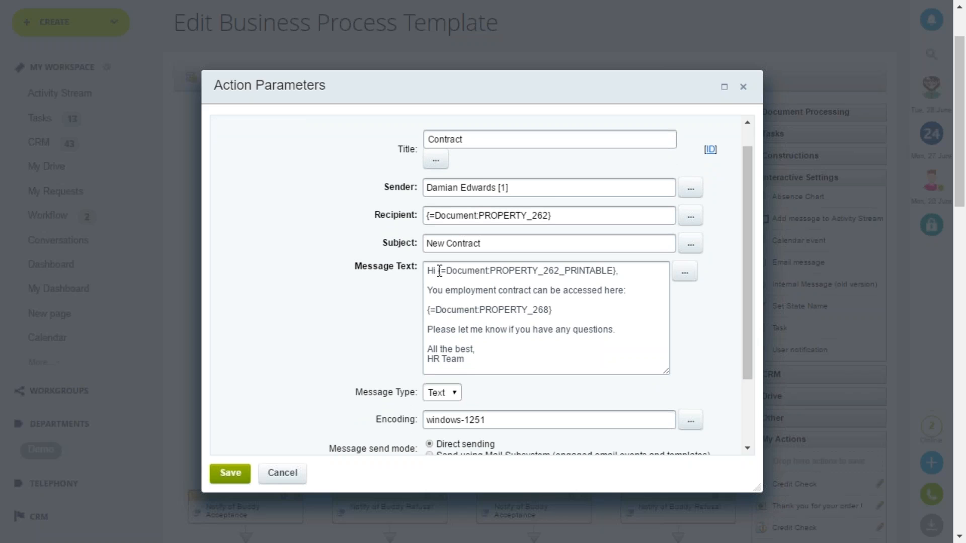
Browse the document fields that can be inserted in the Contract email's message text and close the action's parameters without saving
drag(436, 271, 620, 271)
click(620, 272)
click(686, 274)
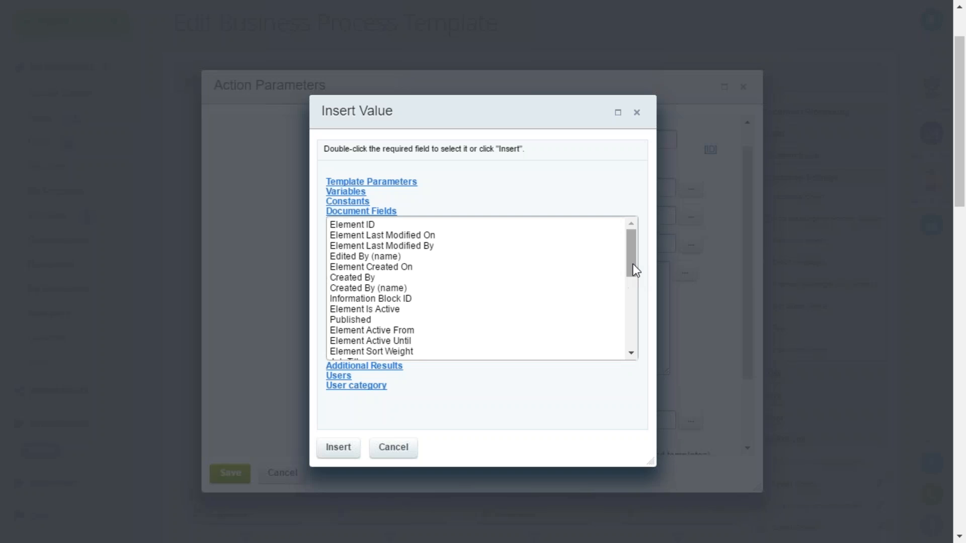
drag(631, 267, 627, 338)
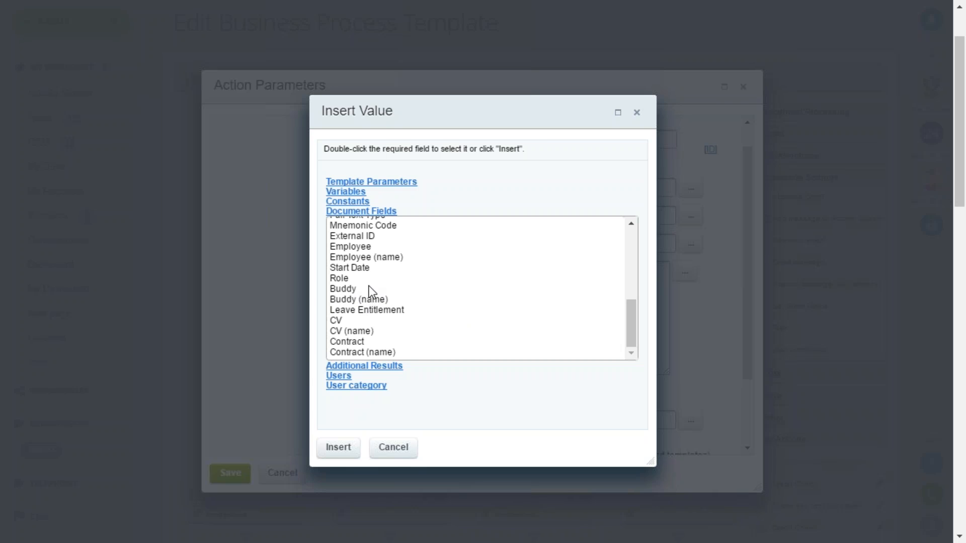
click(413, 449)
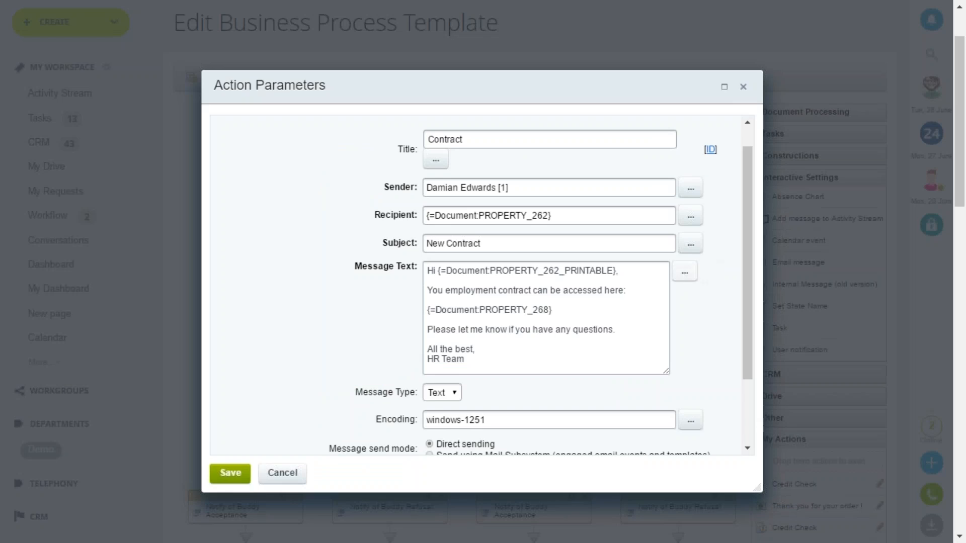
click(684, 271)
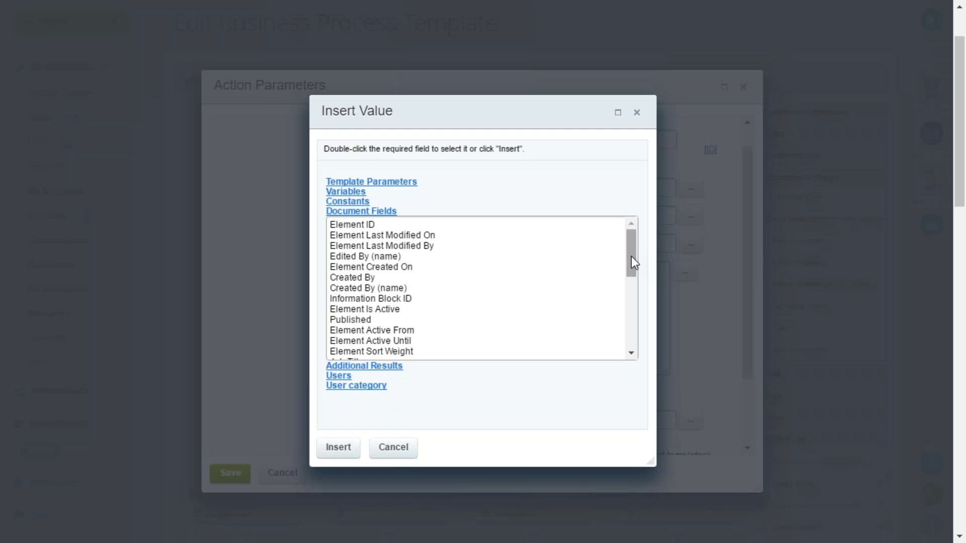
drag(632, 255, 627, 333)
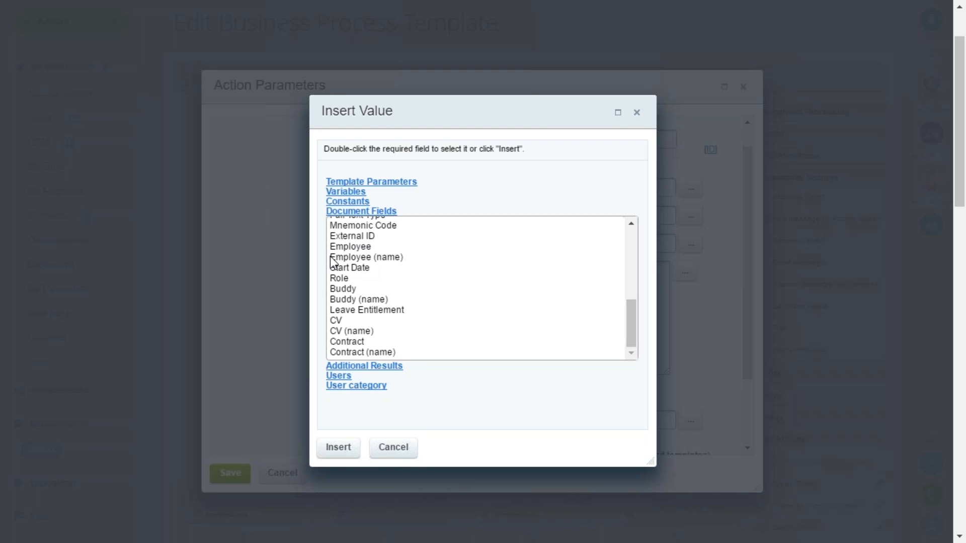
click(393, 451)
scroll(342, 395, down, 1)
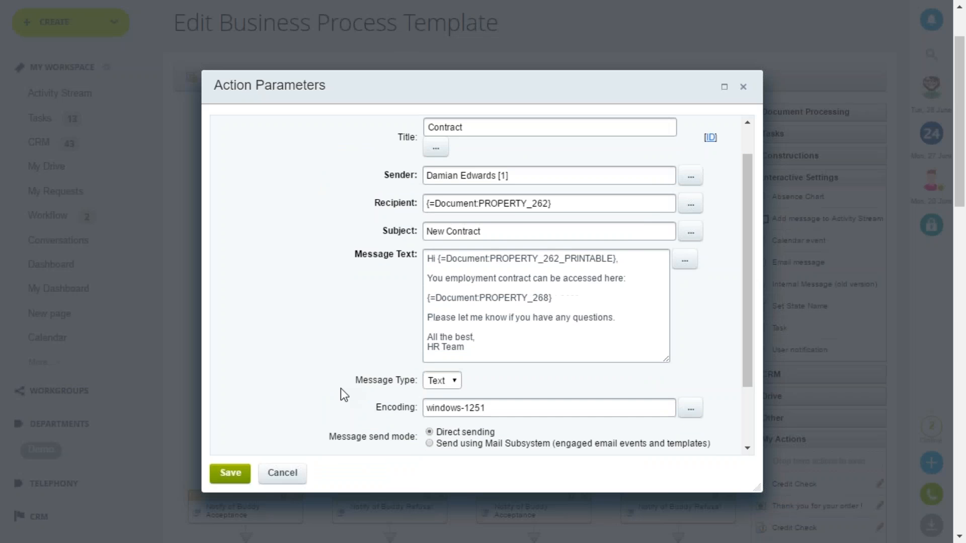
scroll(343, 395, down, 2)
click(297, 471)
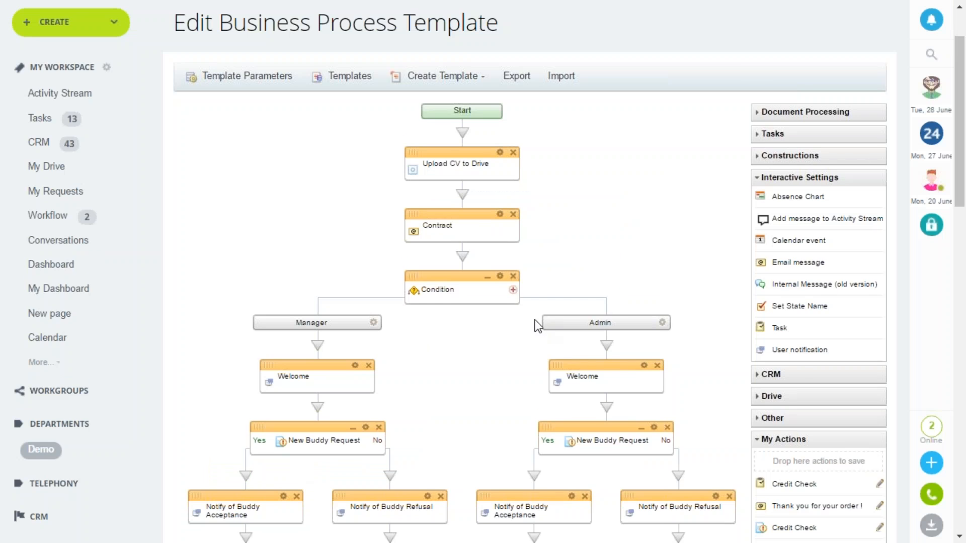
Try adding an extra branch to the Condition between Manager and Admin, and remove it again
scroll(534, 326, down, 2)
scroll(436, 319, down, 2)
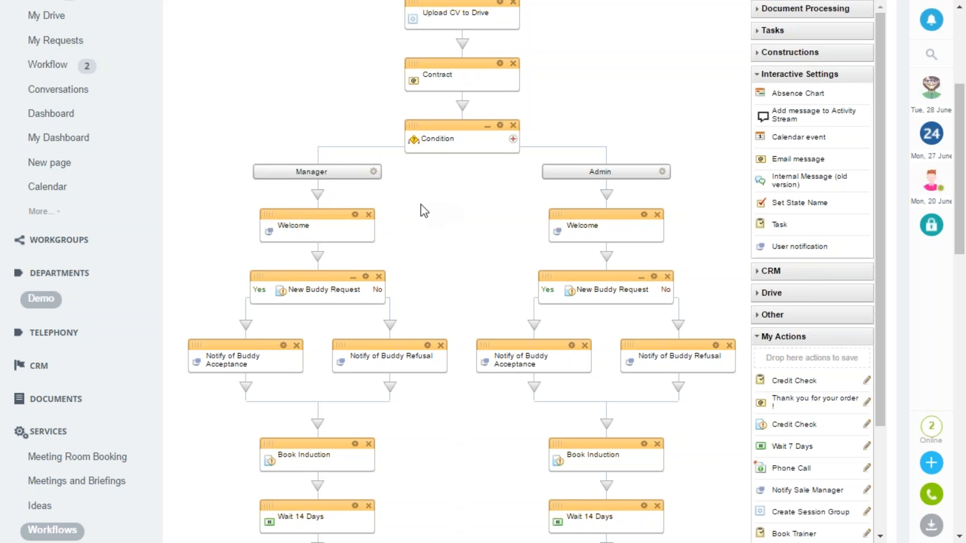
click(513, 139)
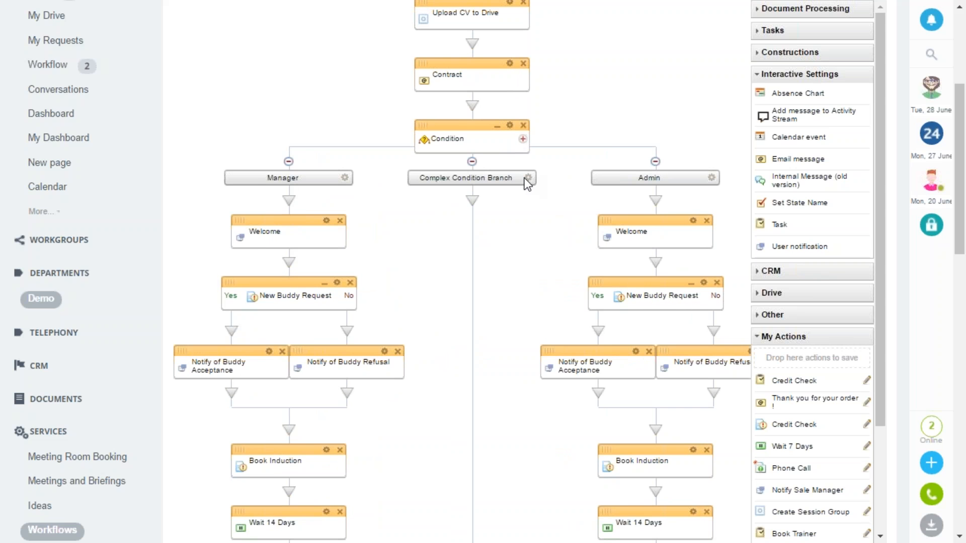
click(472, 162)
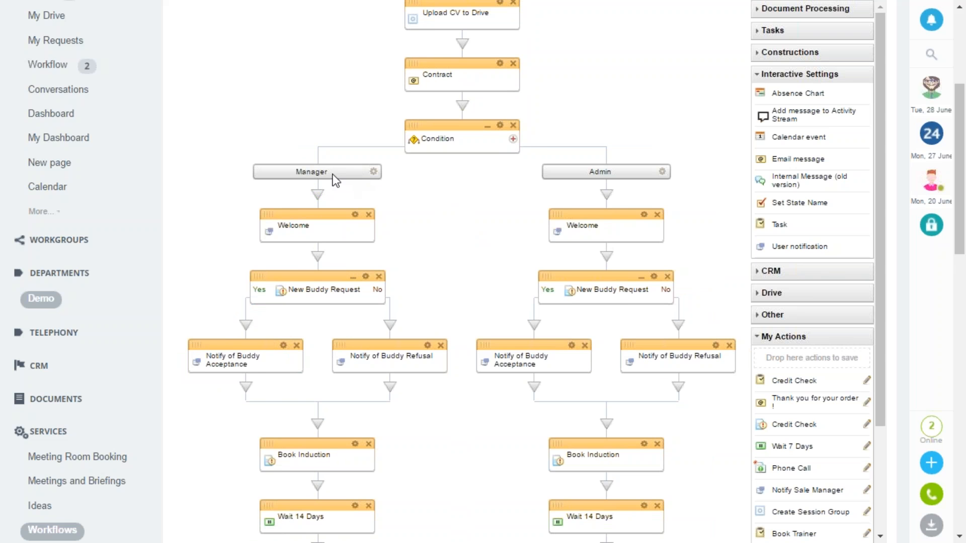
Try inserting an Add message to Activity Stream action after Welcome in the Manager branch, and delete it again
scroll(333, 174, down, 3)
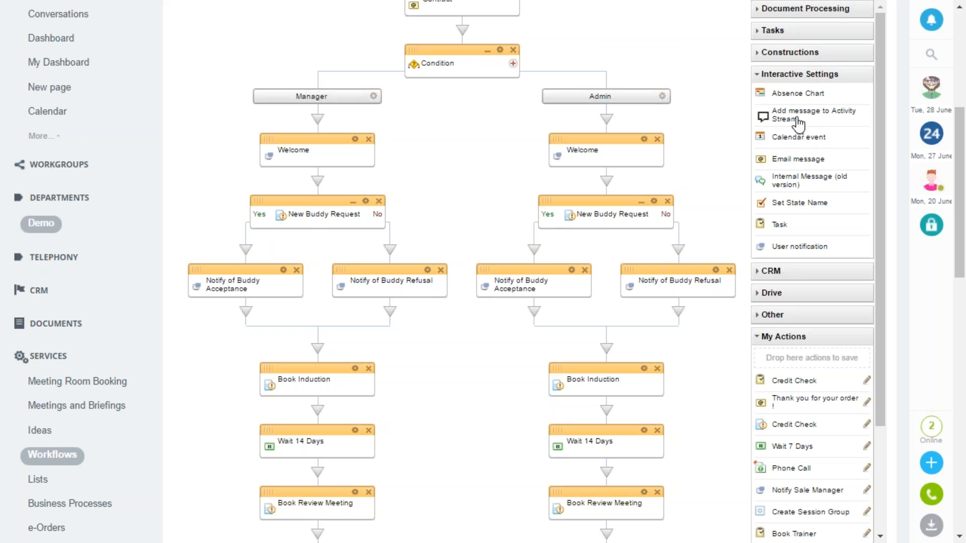
drag(798, 120, 322, 182)
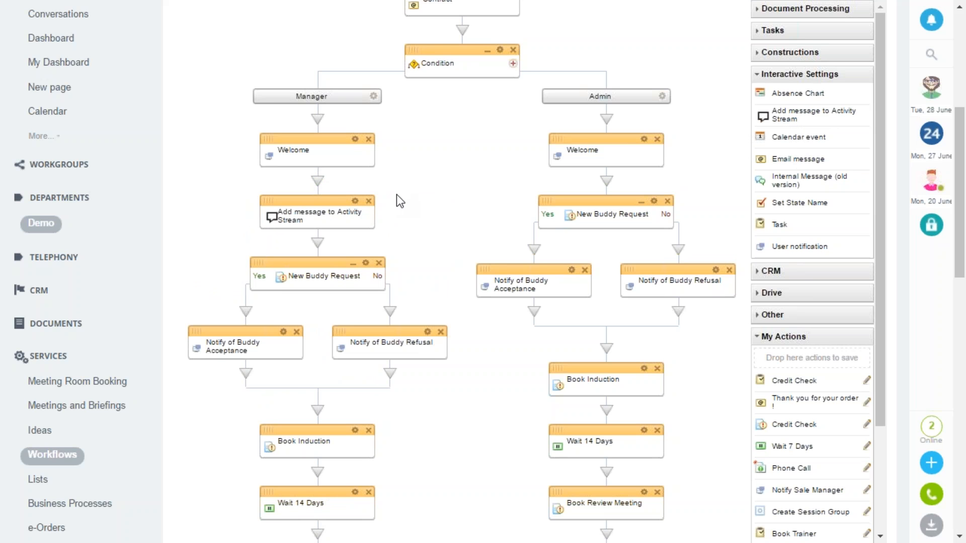
click(369, 201)
Review the remaining onboarding actions through the template's end and switch to the full-screen presentation slides
scroll(468, 193, down, 3)
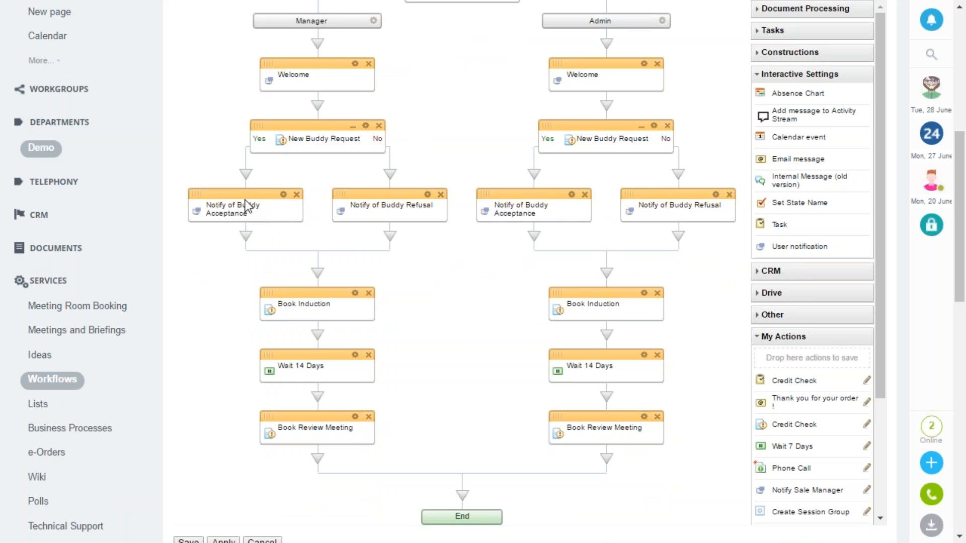
scroll(319, 244, down, 2)
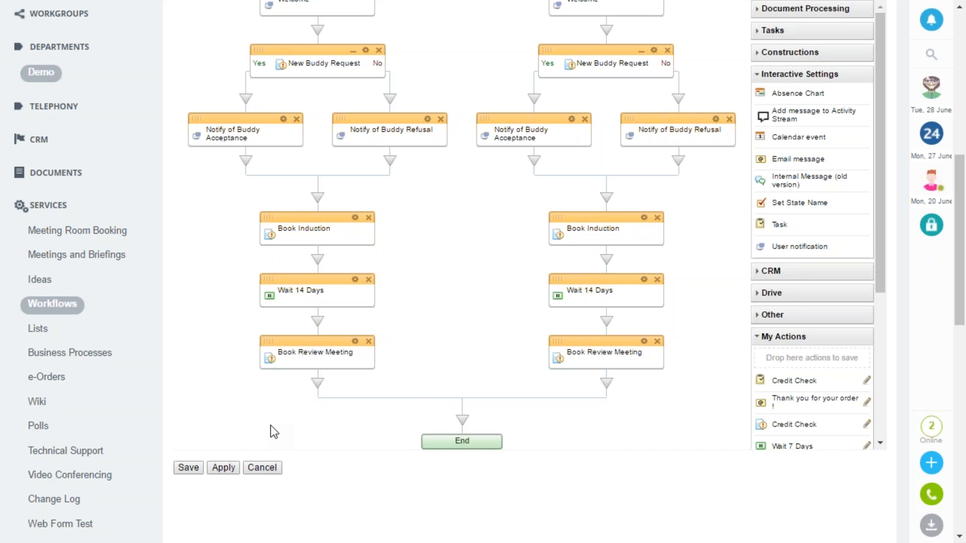
key(alt+Tab)
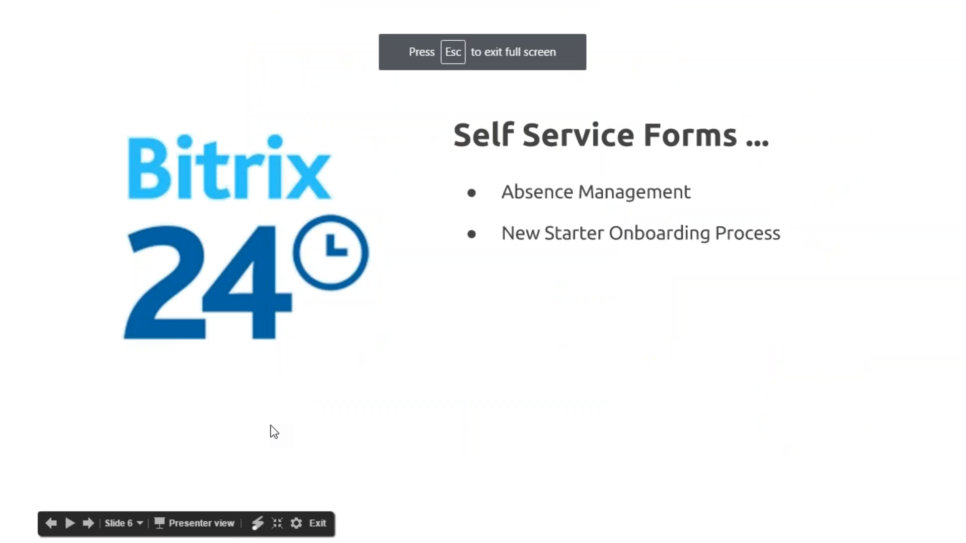